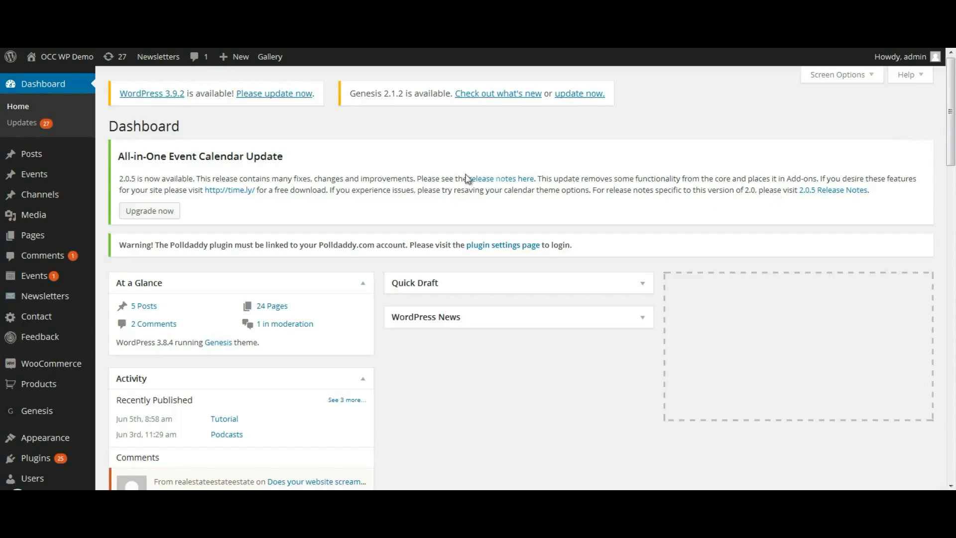
Open the page for adding a new form in Visual Form Builder.
drag(951, 124, 951, 252)
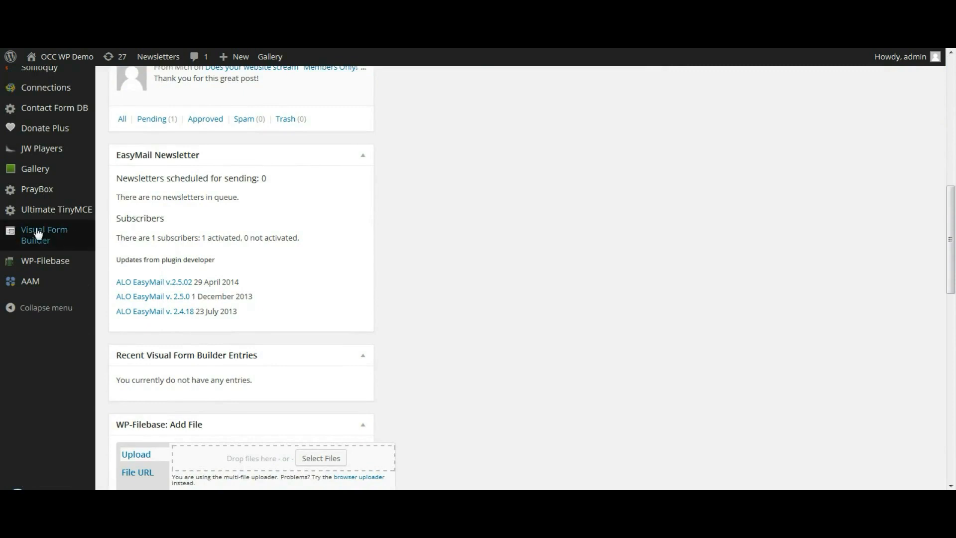
mouse_move(37, 233)
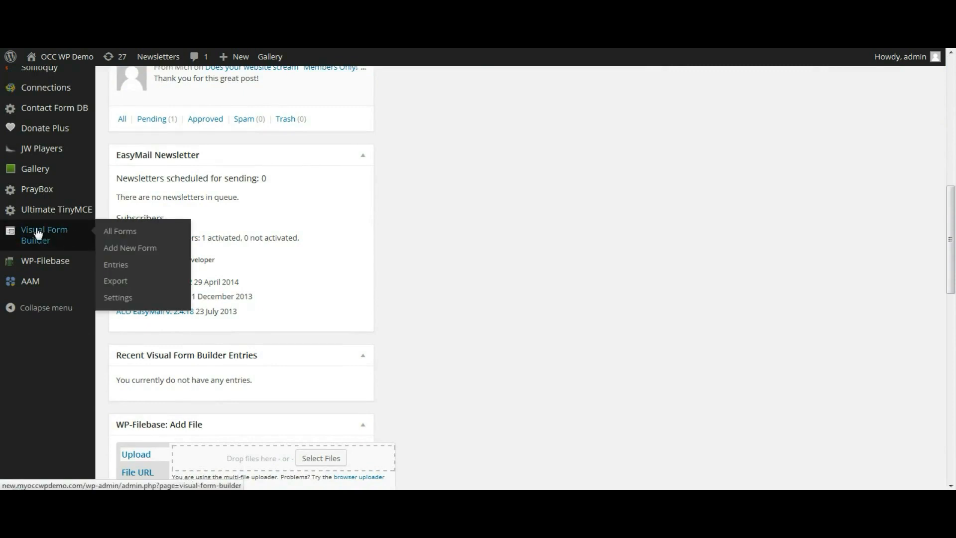
click(123, 257)
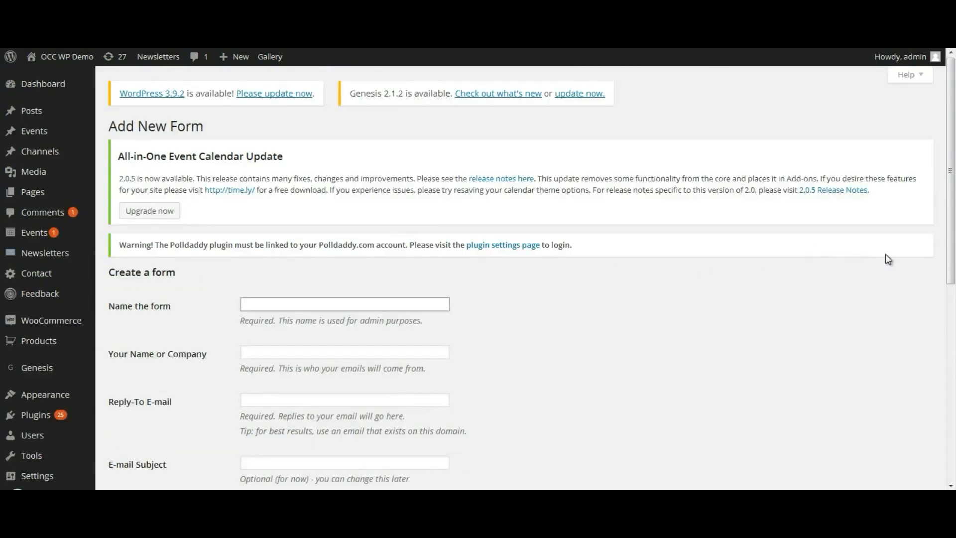
Name the form "Sample Volunteer Form 2" and enter "Sample organization" as the name or company.
scroll(945, 162, down, 3)
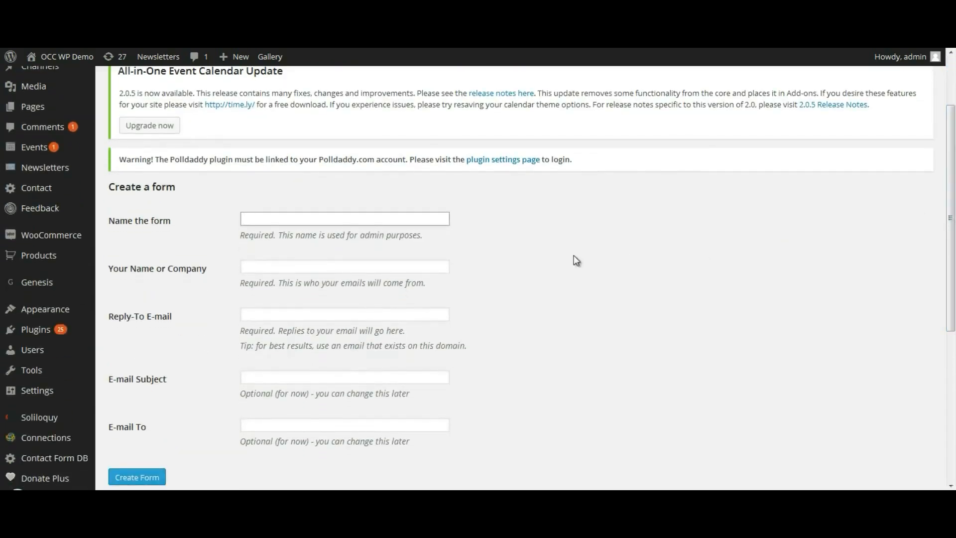
click(276, 218)
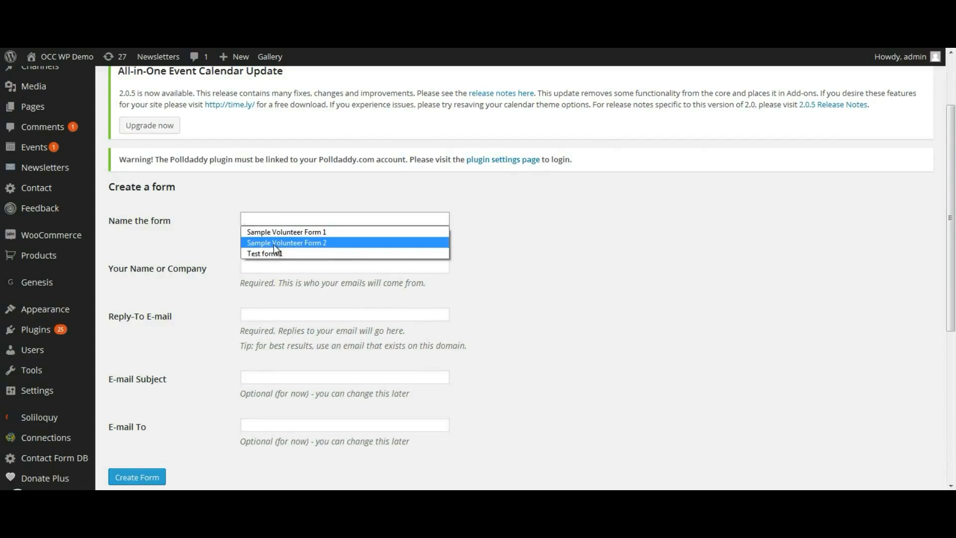
click(273, 243)
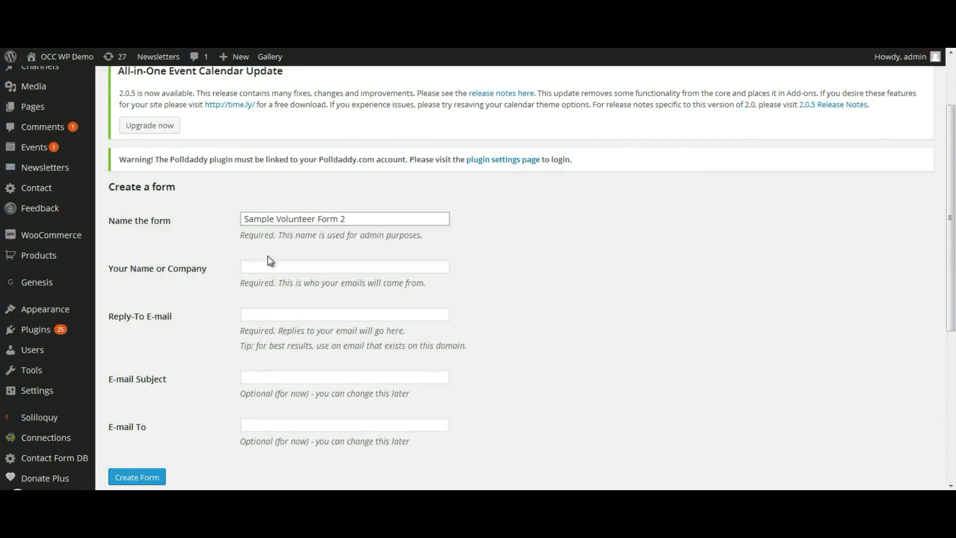
click(261, 268)
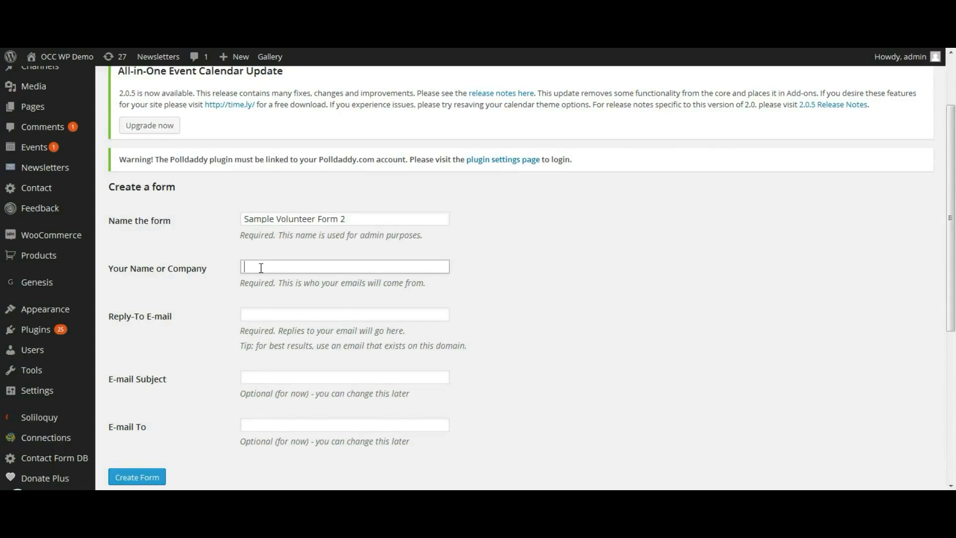
text(S)
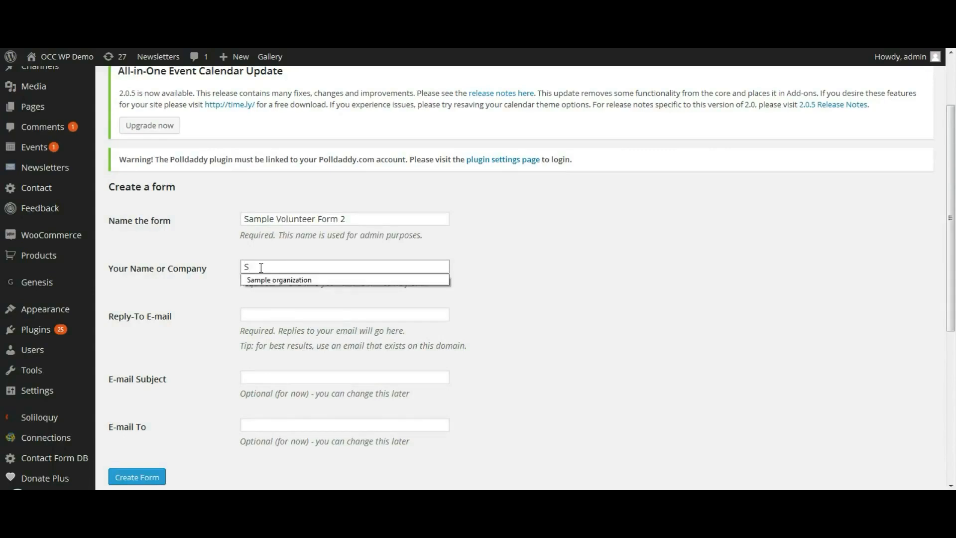
click(264, 275)
Fill in the reply-to e-mail address and set the e-mail subject to "Sample Volunteer form submitted".
click(255, 314)
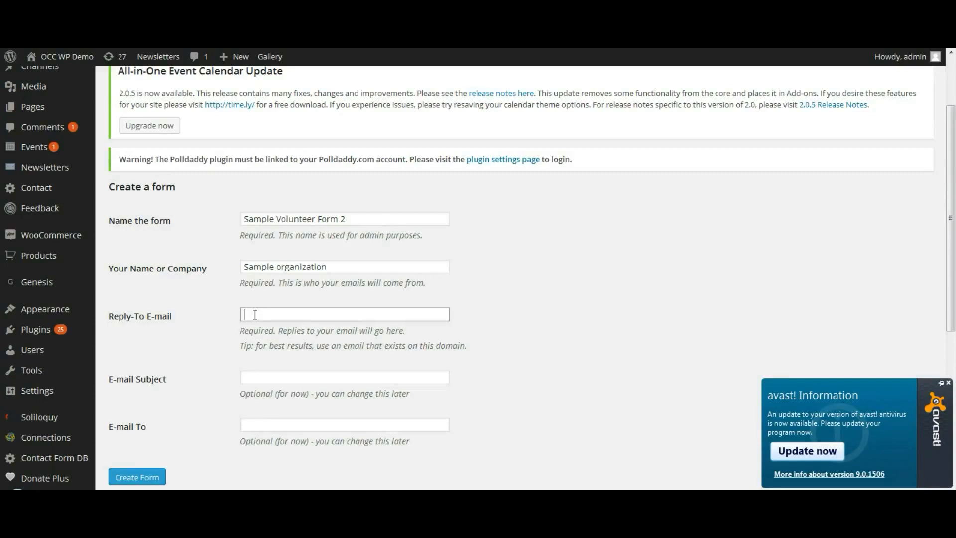
text(s)
click(264, 327)
scroll(599, 353, down, 2)
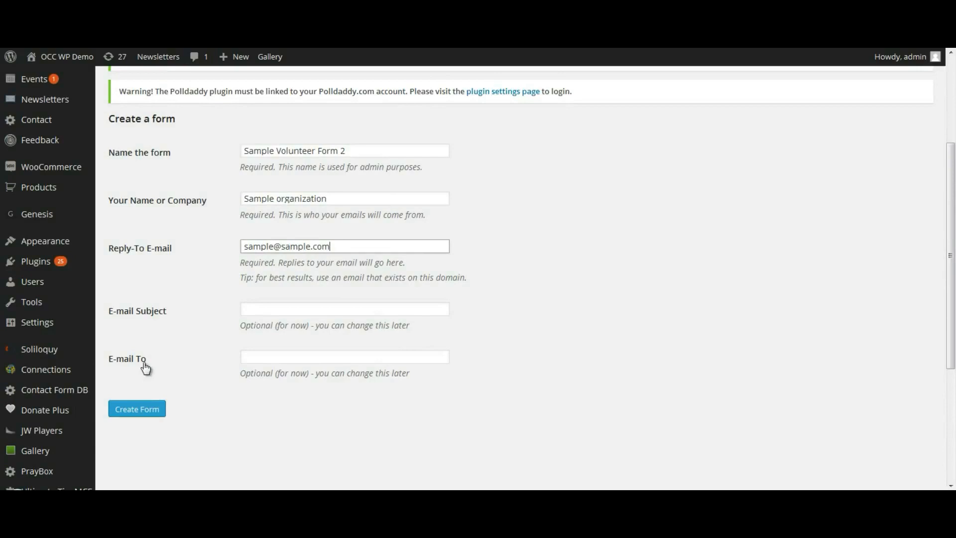
click(256, 311)
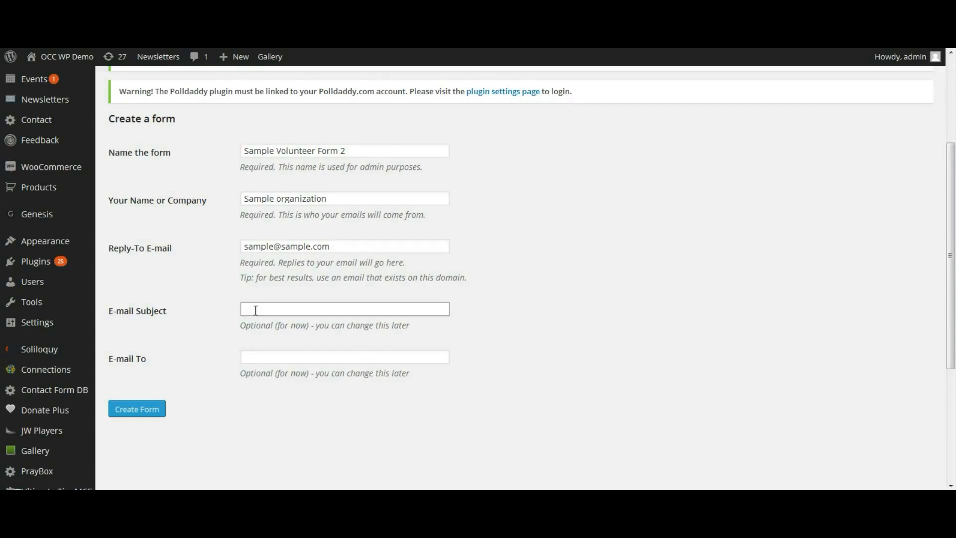
text(Sample Volunteer form submitted)
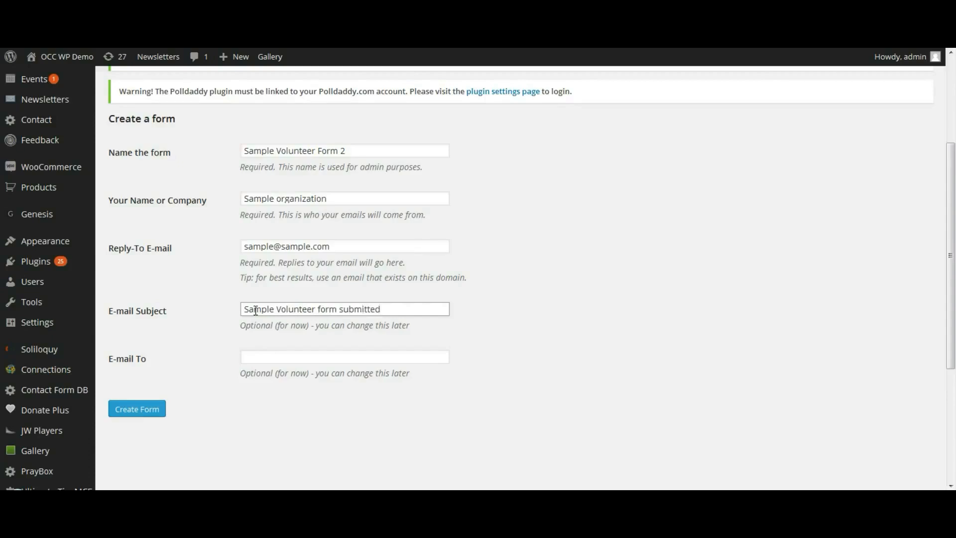
Fill in the recipient's e-mail address and create the form.
key(Tab)
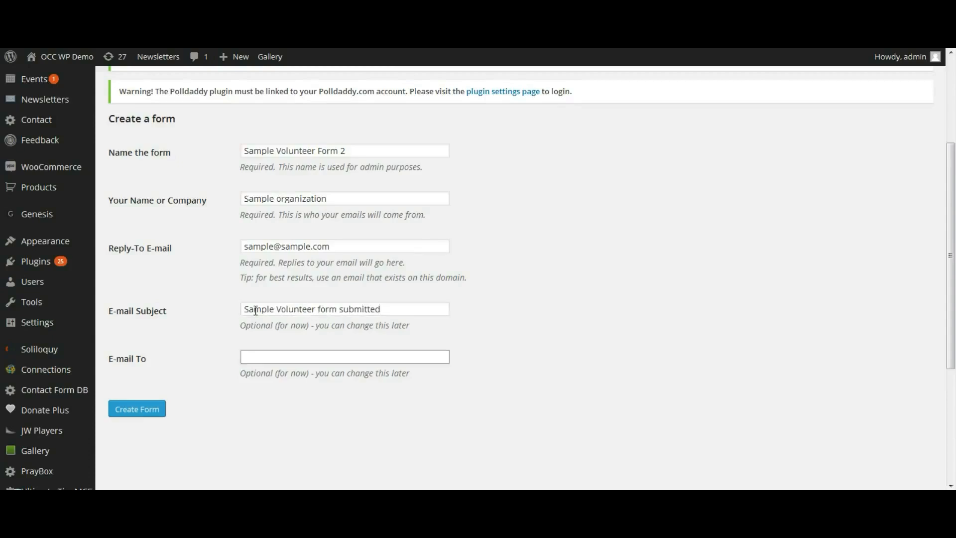
text(test@sample.com)
click(142, 413)
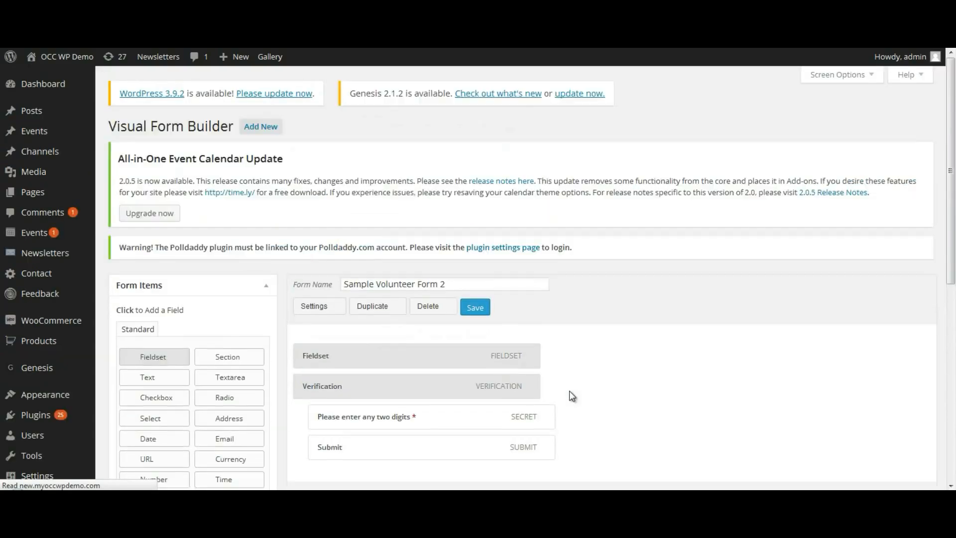
Open the form's settings and check the label alignment options, keeping Top Aligned.
drag(952, 156, 952, 240)
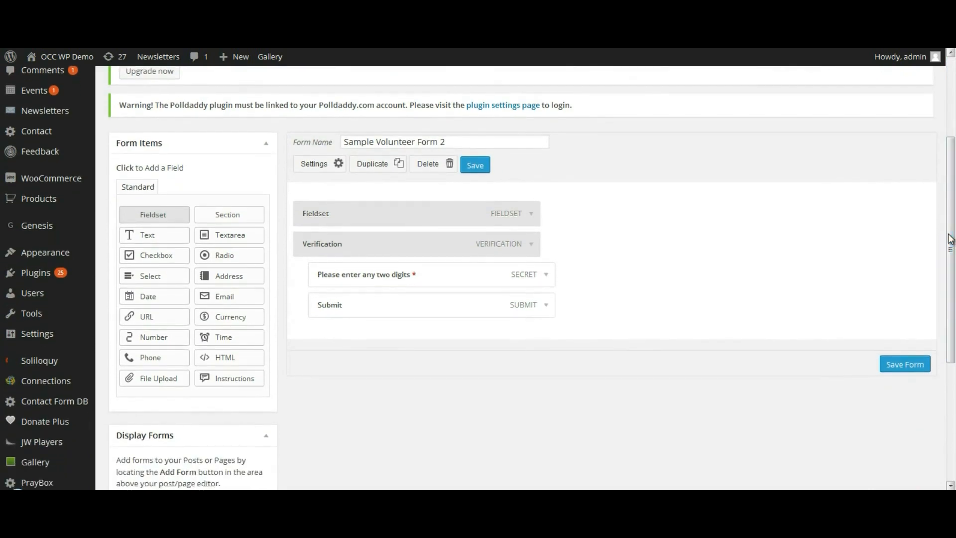
click(326, 167)
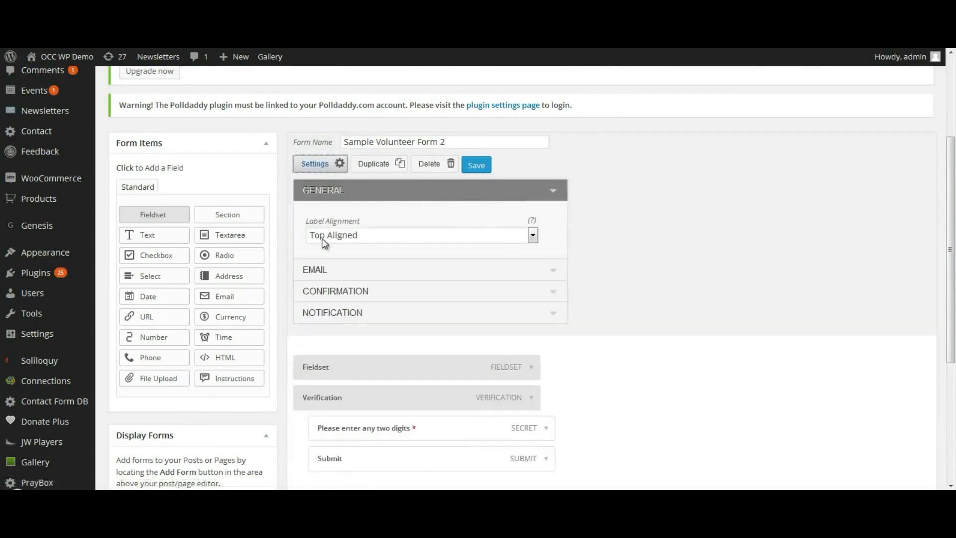
click(533, 235)
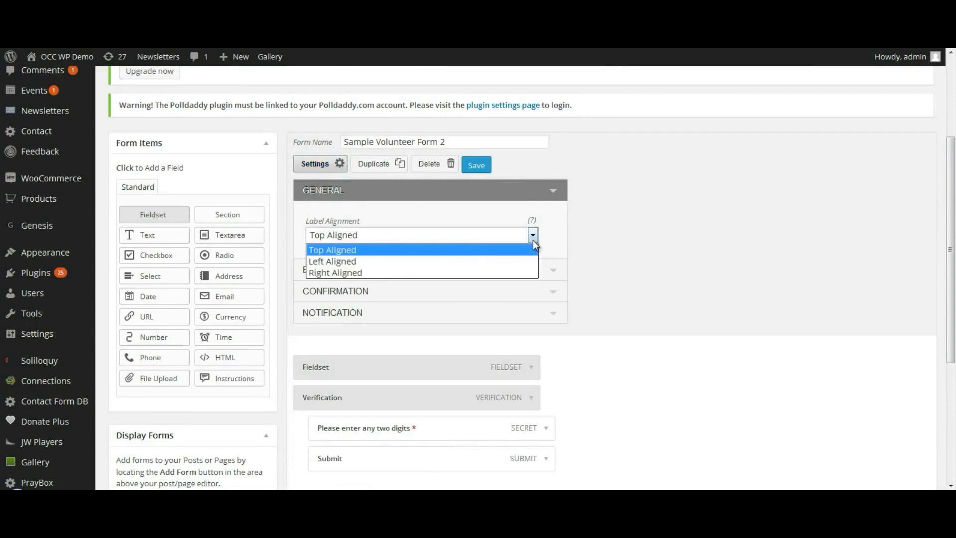
click(533, 240)
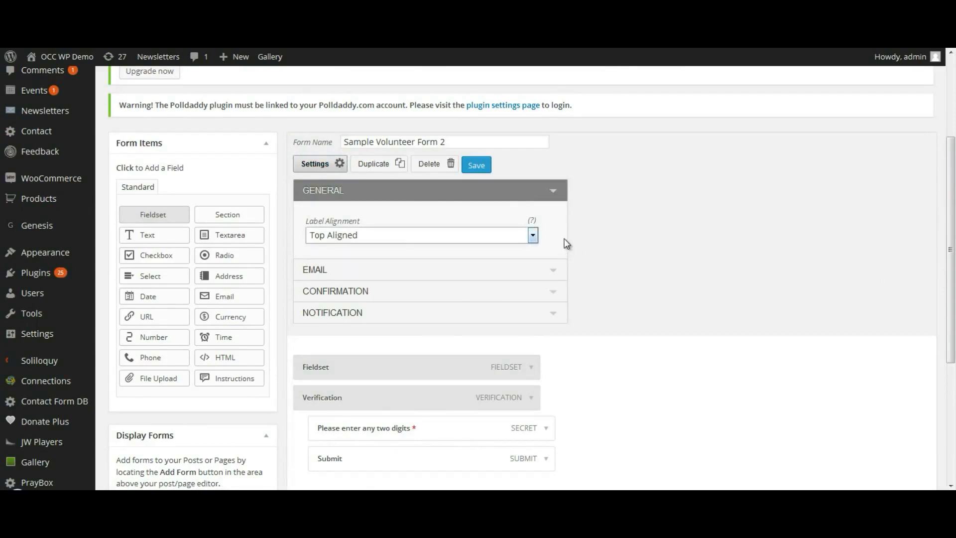
Review the form's email settings, including subject, sender and recipient, and collapse them.
scroll(628, 261, down, 2)
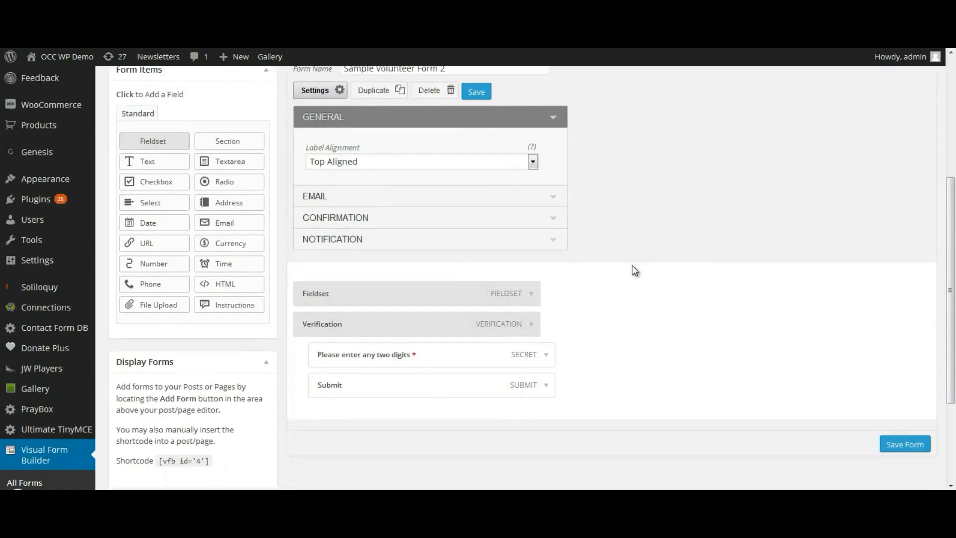
scroll(632, 265, down, 2)
click(554, 136)
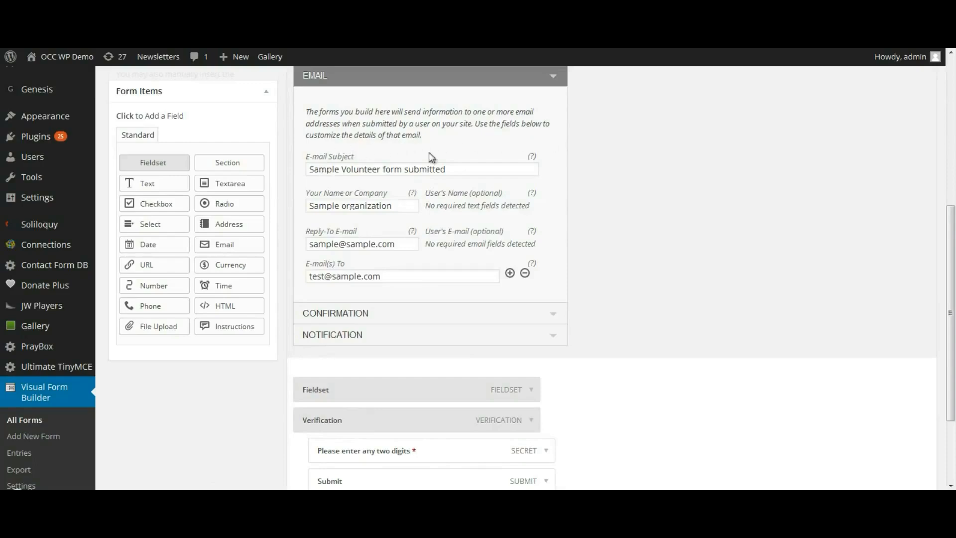
click(552, 79)
Add the sentence "We will be in touch with you shortly." to the end of the form's text confirmation message, inside the closing paragraph tag.
scroll(683, 243, up, 2)
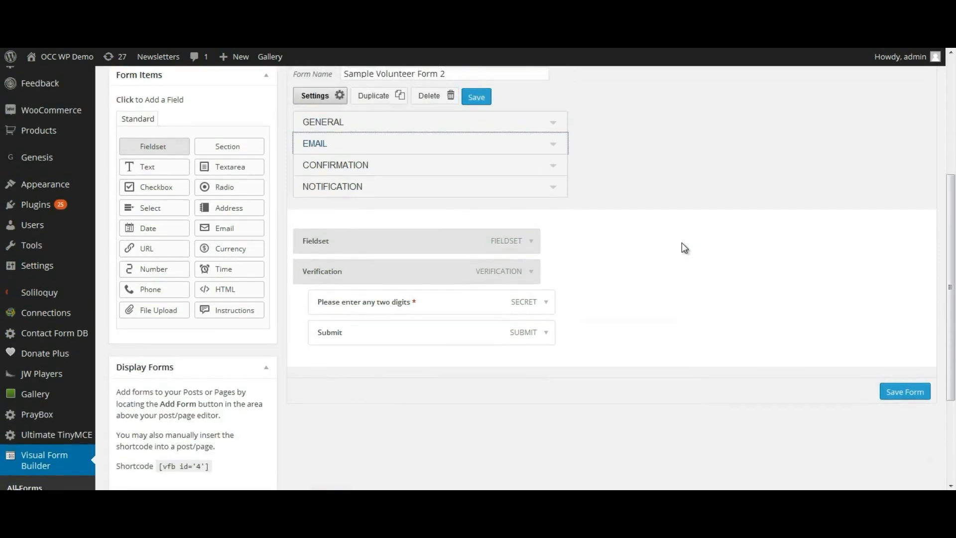
click(553, 170)
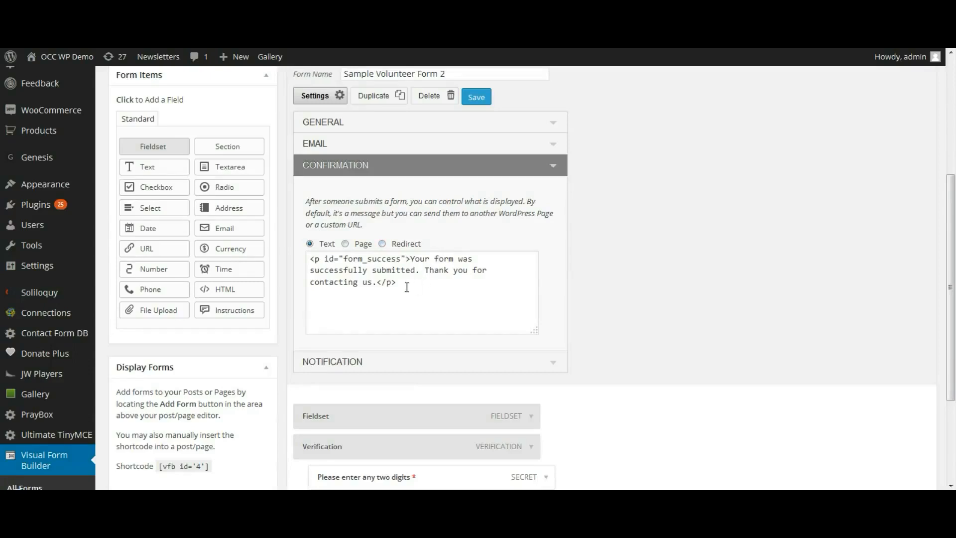
drag(408, 284, 307, 258)
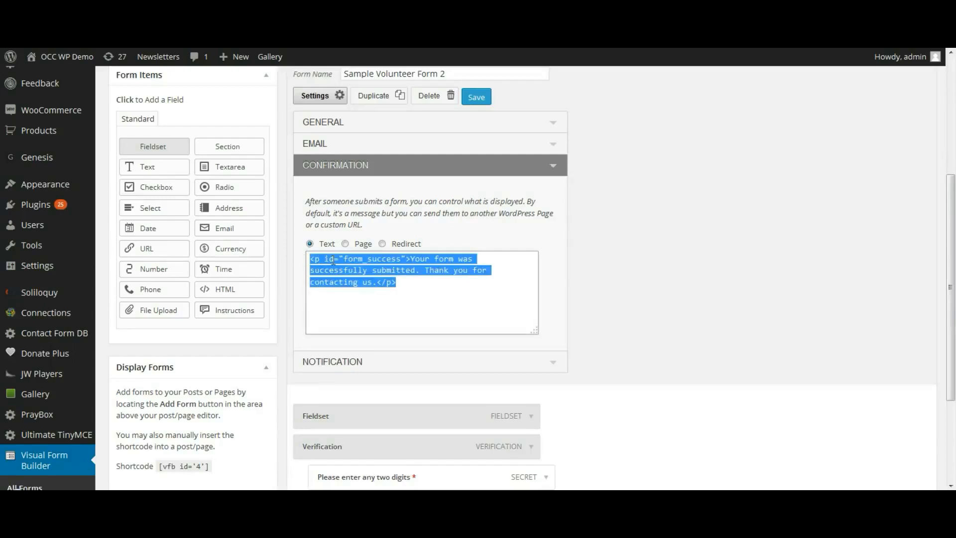
click(411, 259)
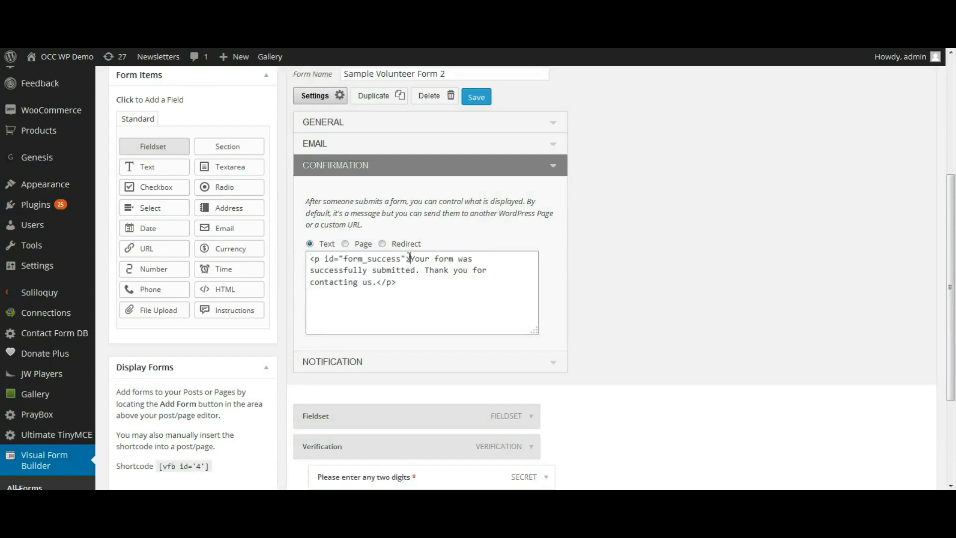
double_click(410, 258)
drag(409, 258, 414, 264)
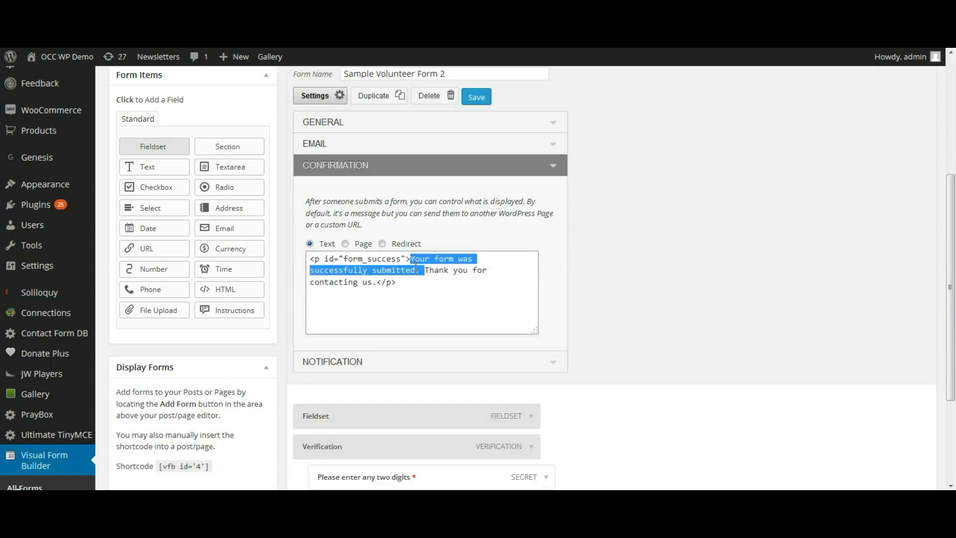
drag(414, 269, 368, 278)
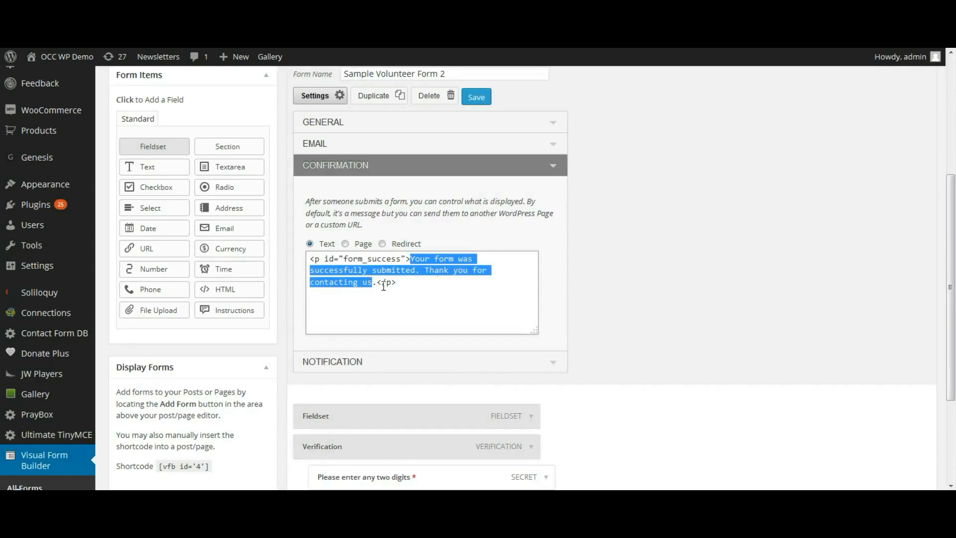
click(358, 282)
click(375, 283)
text(.)
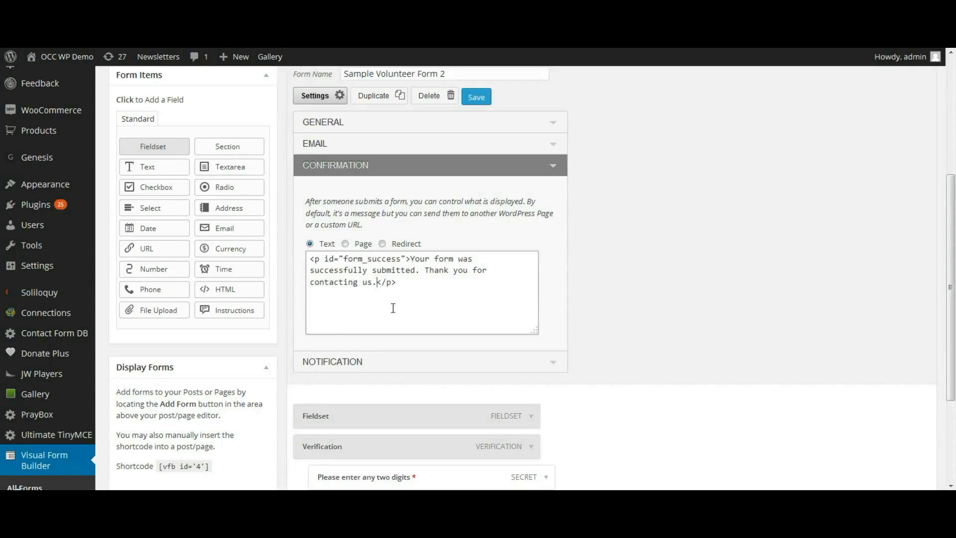
text(We will be in touch with you shortly.)
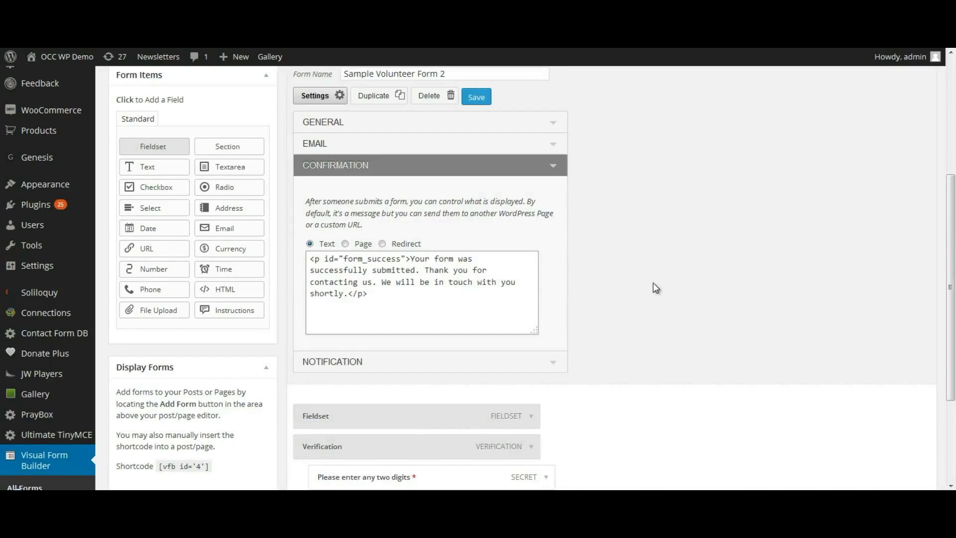
click(554, 165)
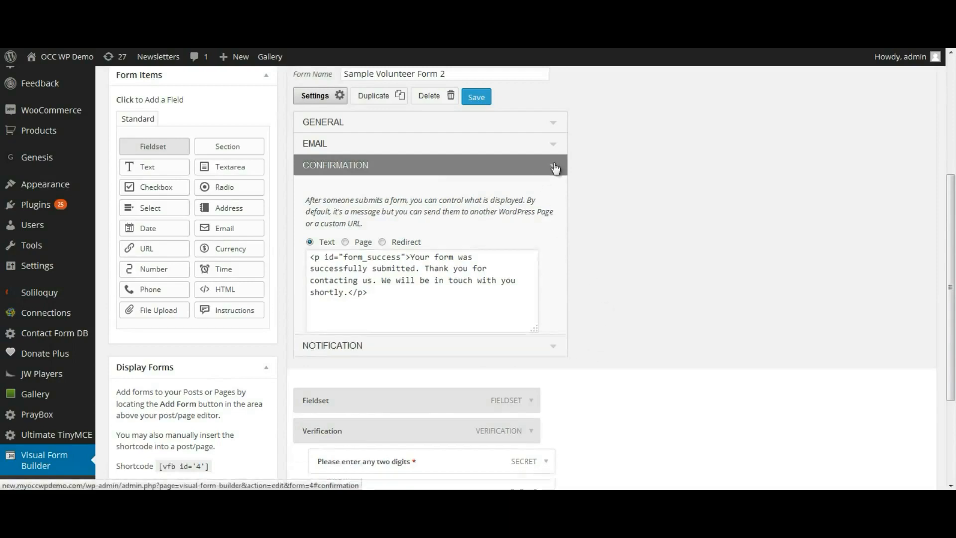
Enable the confirmation email to the user with "Sample Organization" as sender and fill in its reply-to e-mail address.
click(562, 188)
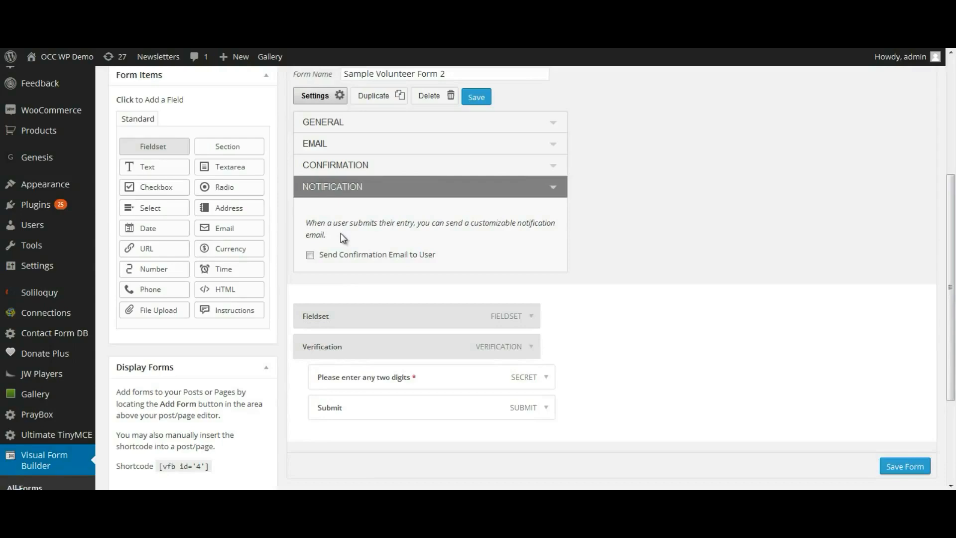
click(310, 256)
click(364, 282)
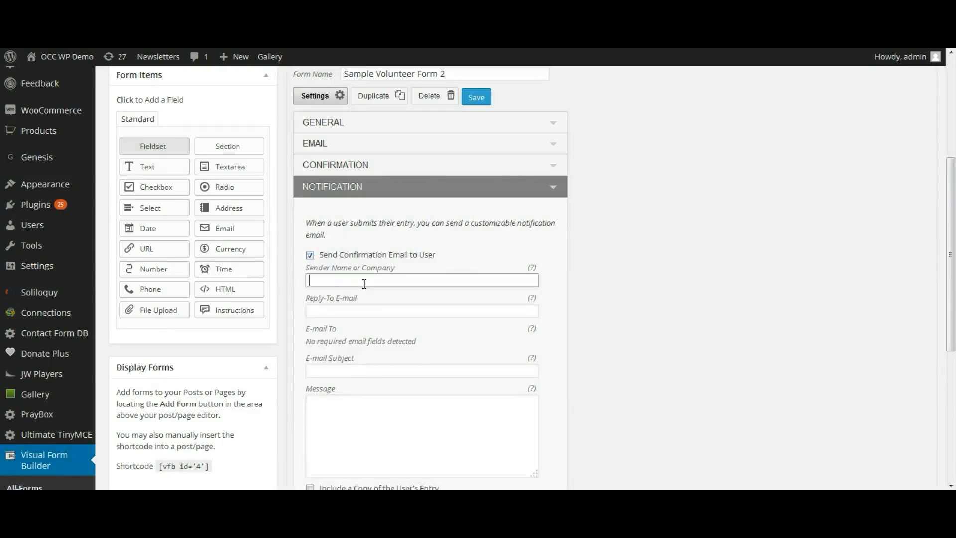
text(Sample Organization)
click(354, 312)
text(sam)
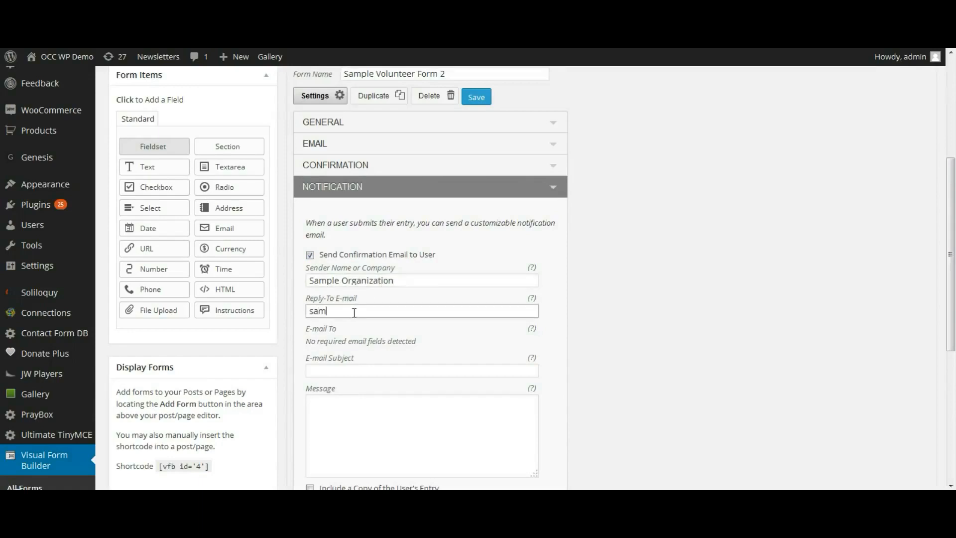
text(ple@sample.com)
Set the notification's e-mail subject to "Thank you for your volunteer application".
click(337, 369)
text(T)
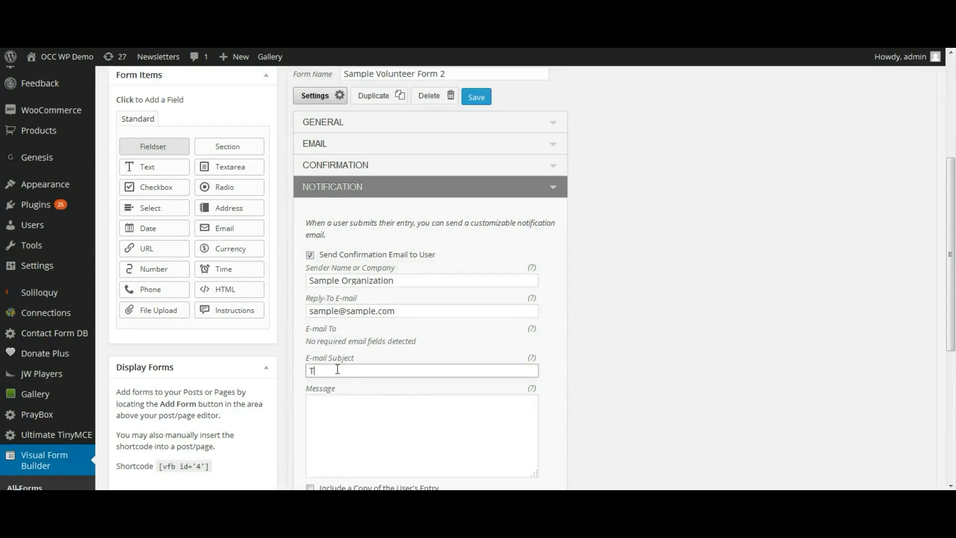
text(hank you for your volunte)
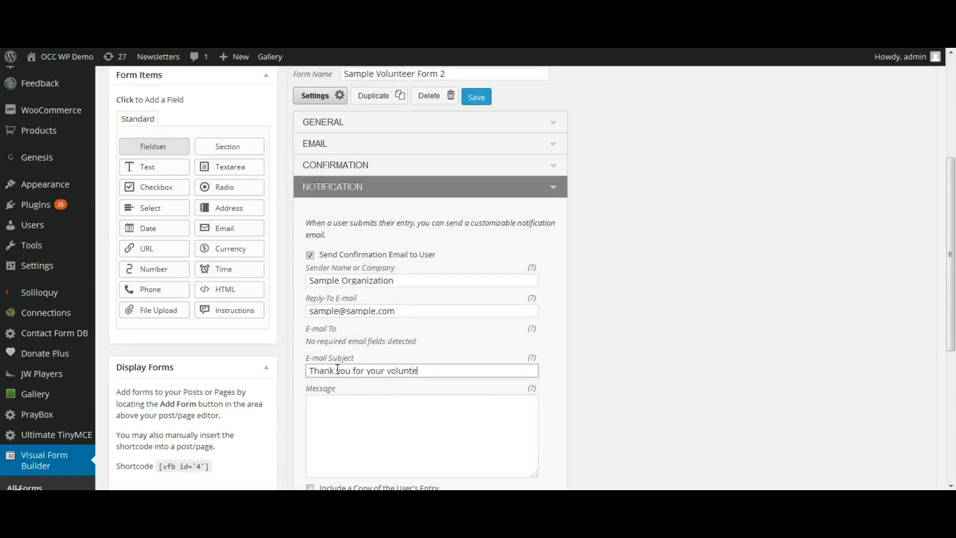
text(er application)
scroll(623, 395, down, 3)
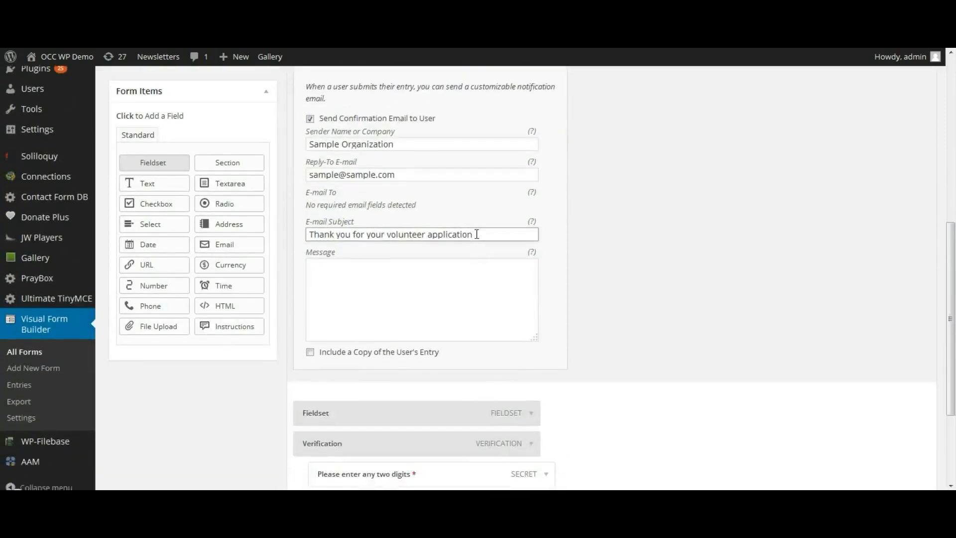
Copy the notification's e-mail subject into its message and end it with a period: "Thank you for your volunteer application.".
drag(438, 229, 270, 235)
triple_click(353, 230)
key(ctrl+c)
click(377, 273)
key(ctrl+v)
text(.)
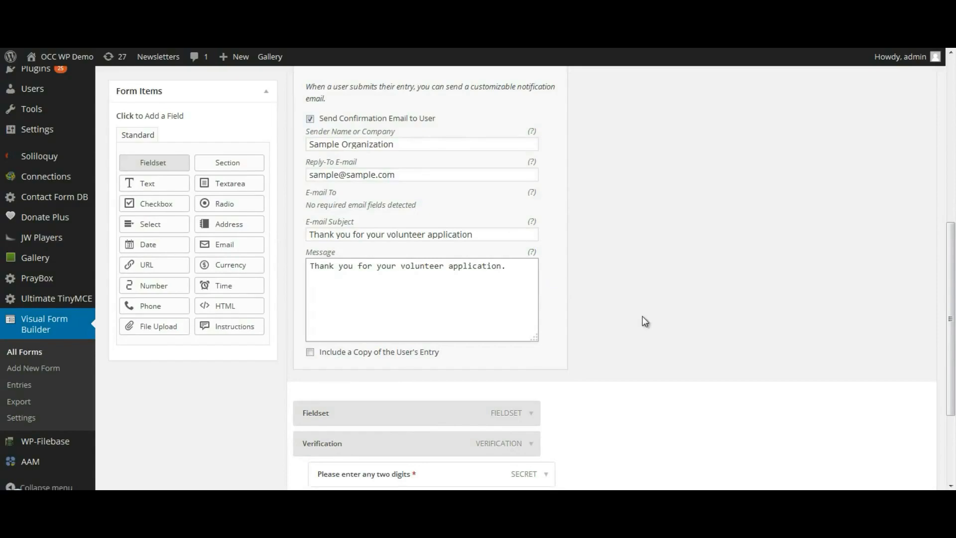
Save the form with its new notification message and collapse the notification settings.
scroll(672, 331, up, 3)
scroll(672, 332, up, 2)
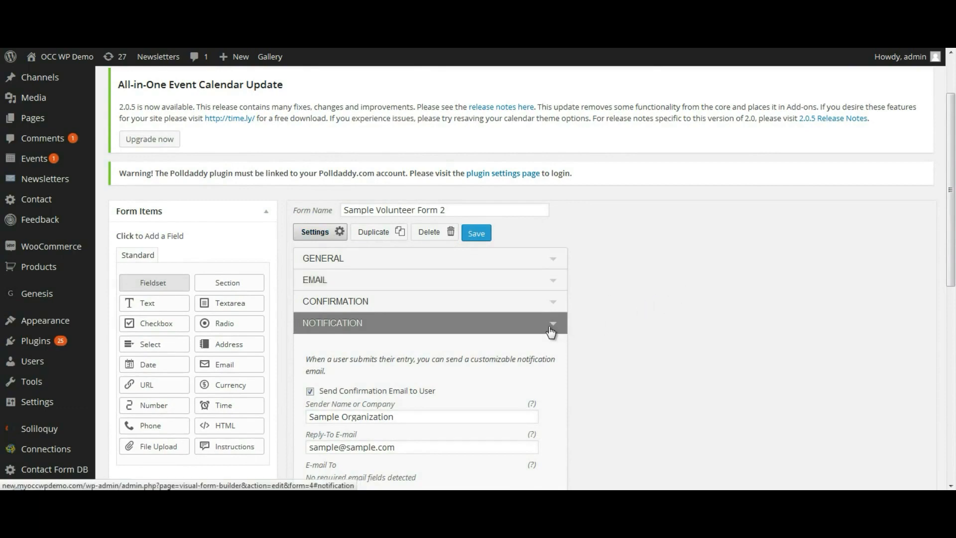
scroll(665, 331, down, 7)
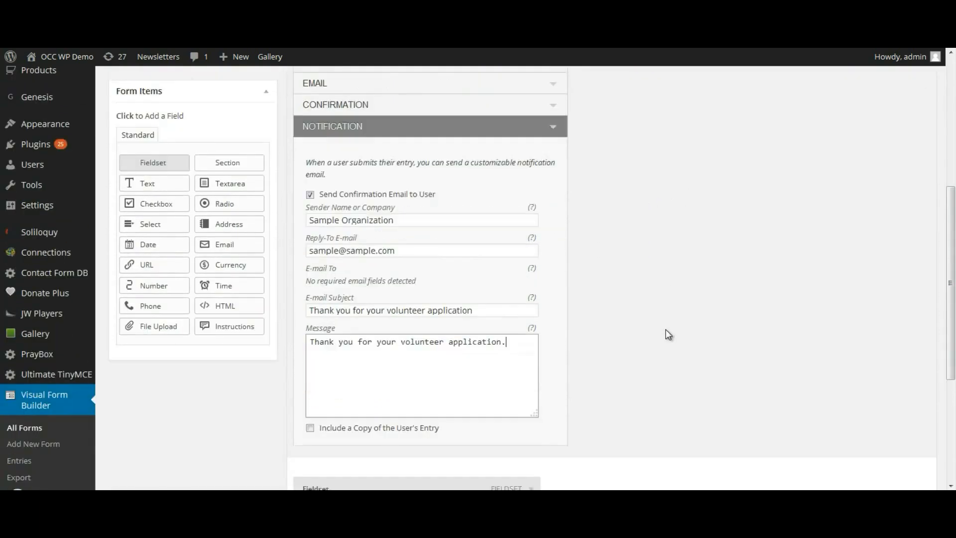
scroll(761, 338, down, 2)
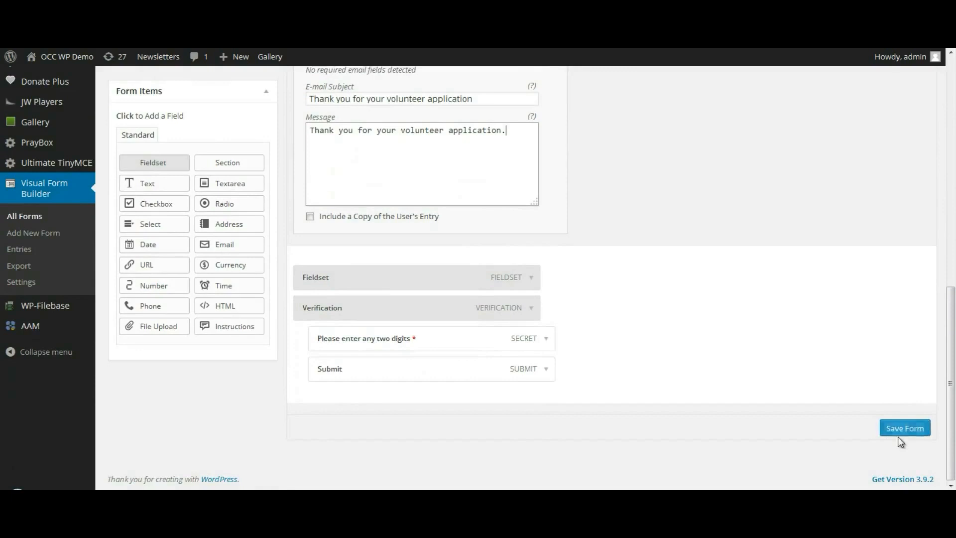
click(900, 438)
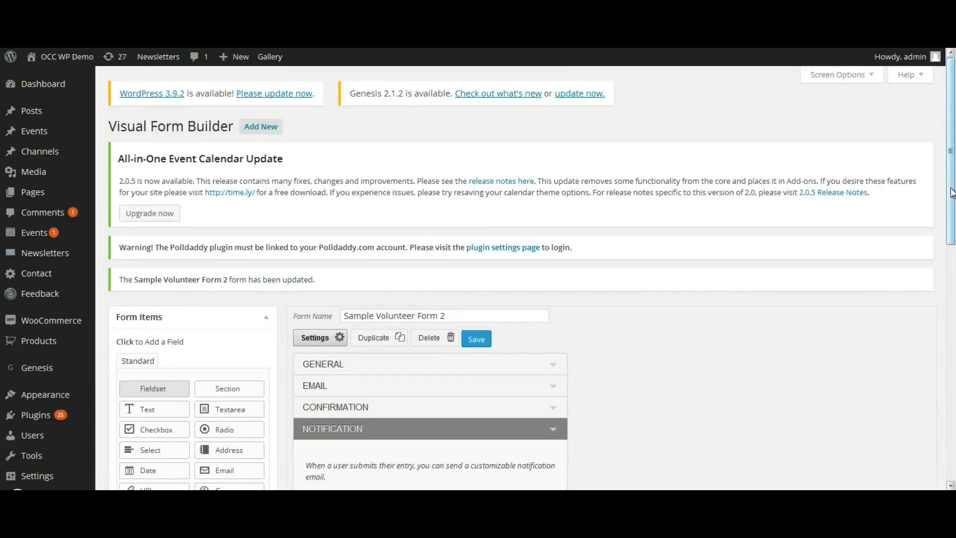
drag(952, 193, 951, 297)
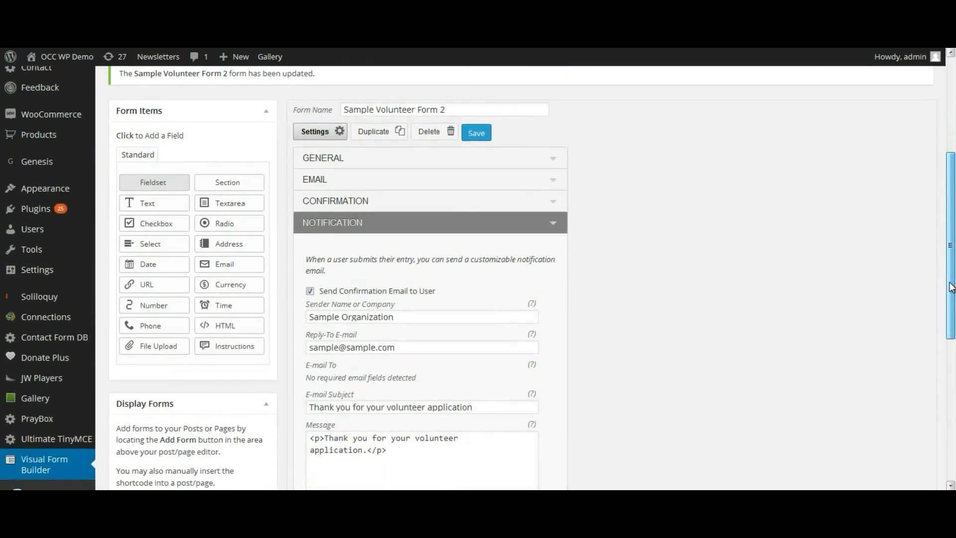
click(553, 225)
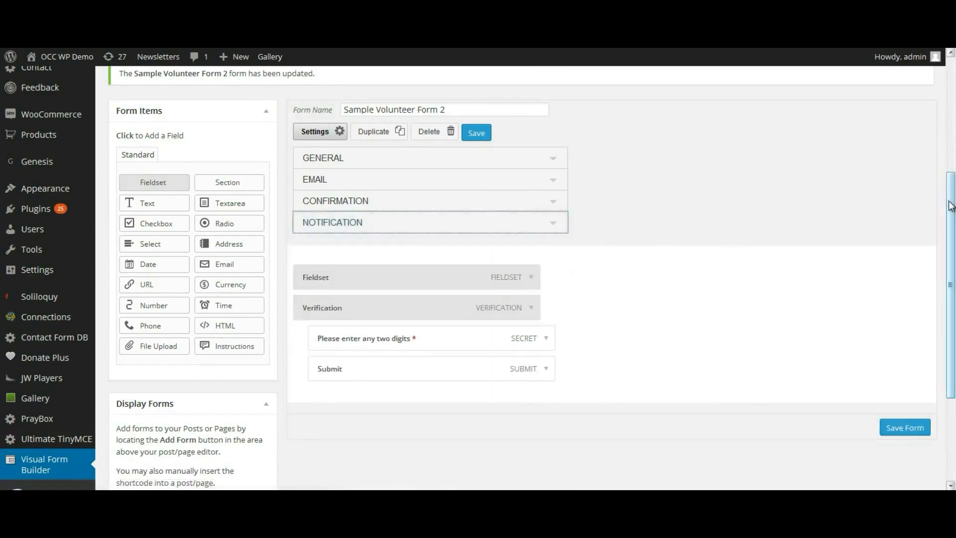
drag(951, 206, 951, 227)
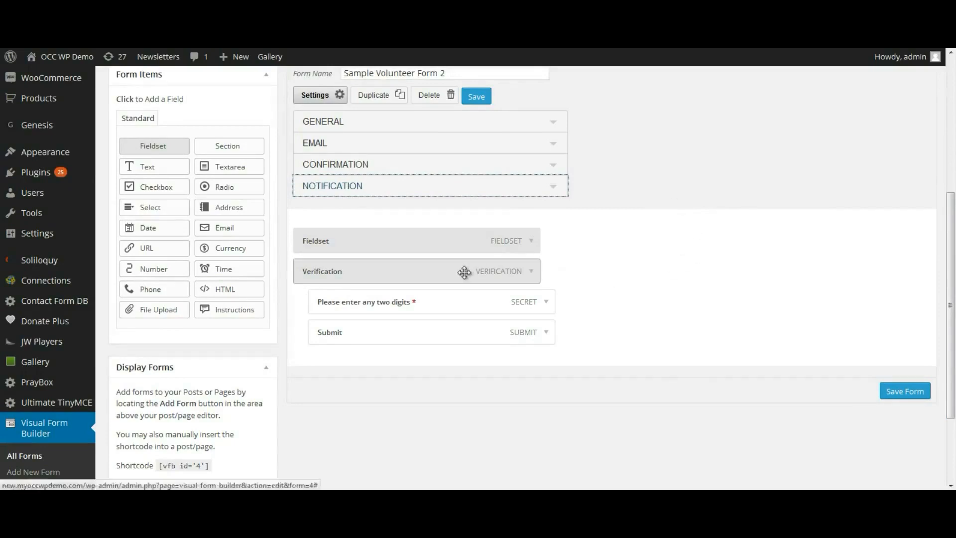
Switch to the Word outline and review the planned volunteer form fields with their field types.
key(alt+Tab)
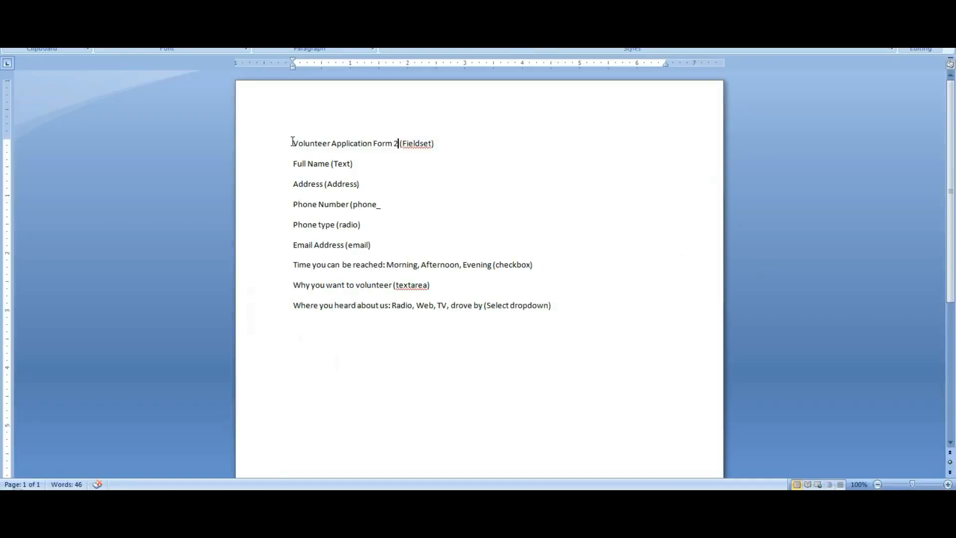
drag(293, 143, 397, 143)
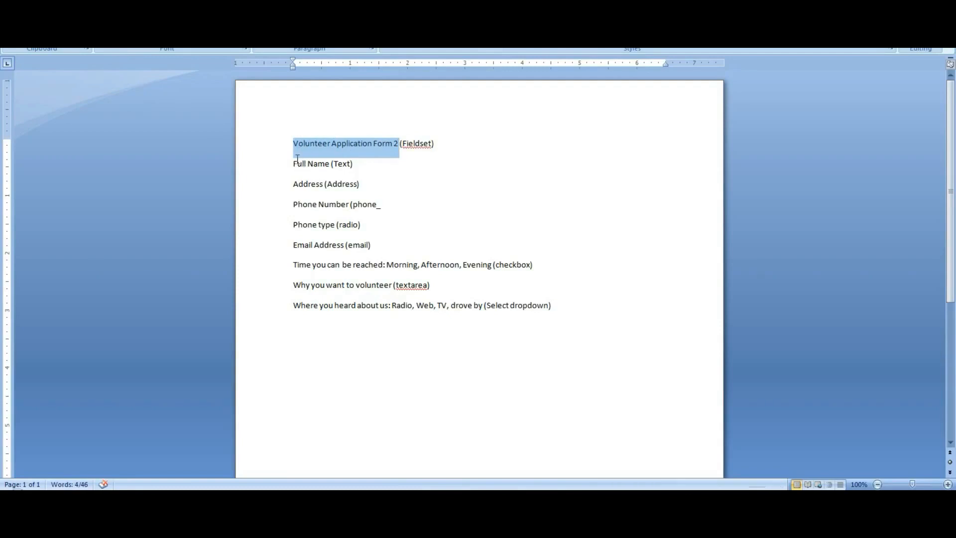
drag(293, 163, 321, 164)
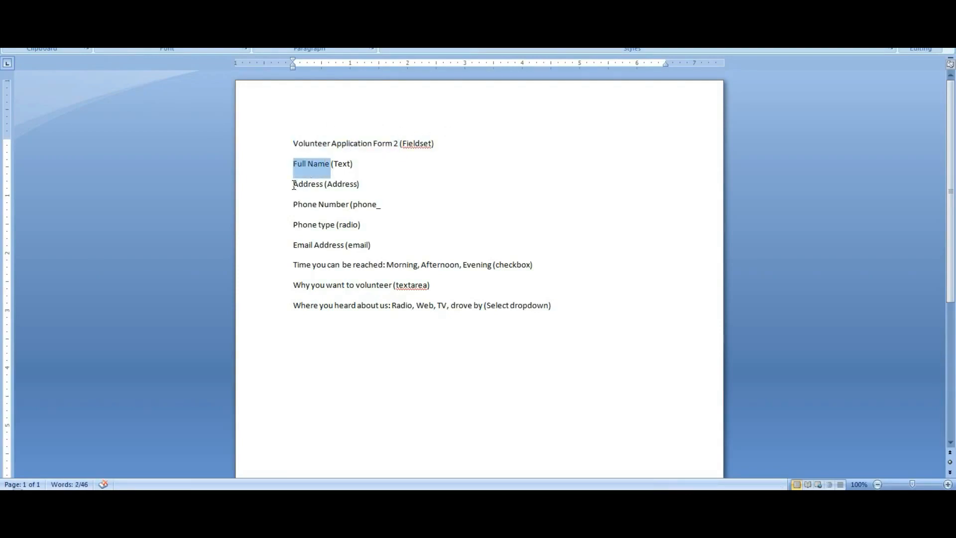
click(299, 204)
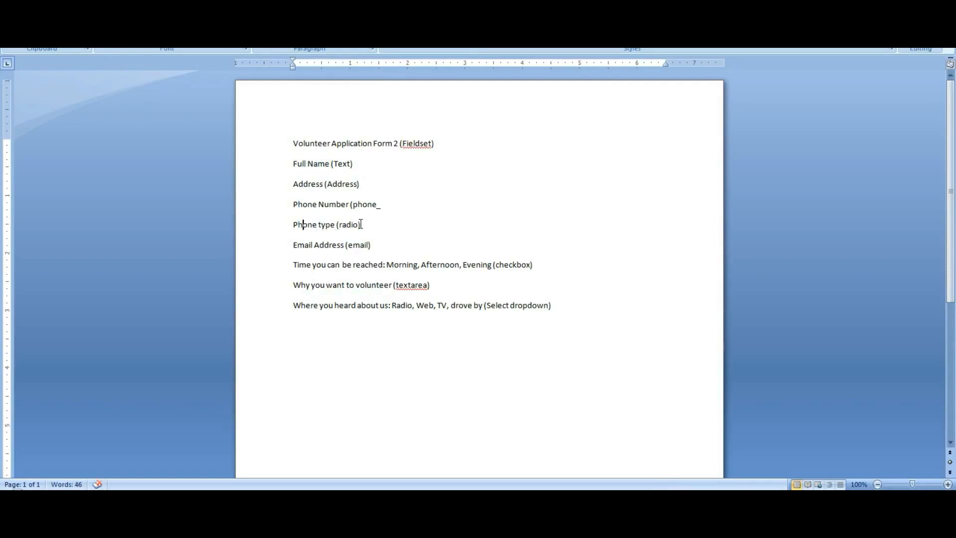
key(Down)
drag(293, 245, 384, 270)
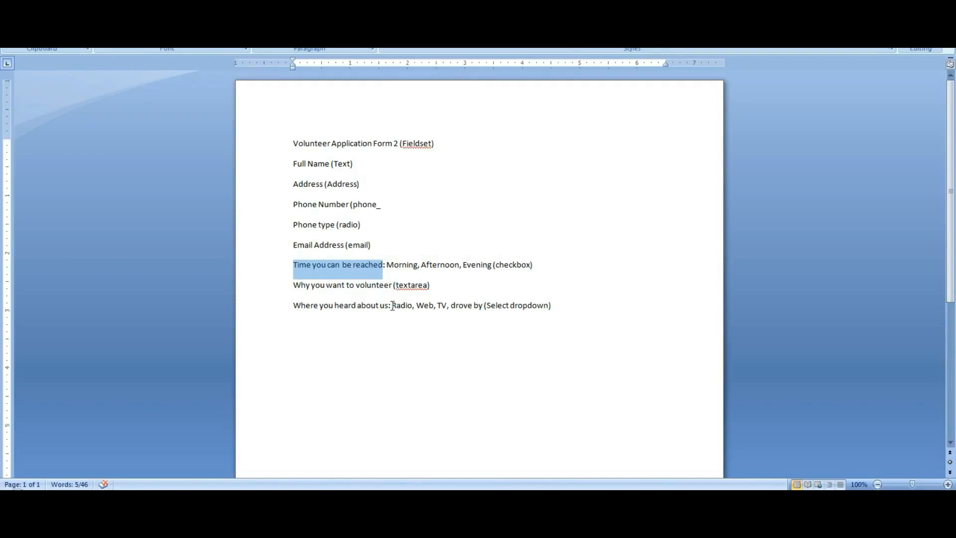
Copy "Volunteer Application Form 2" from the Word outline and use it as the legend of the form's fieldset in WordPress.
drag(292, 143, 398, 144)
key(ctrl+c)
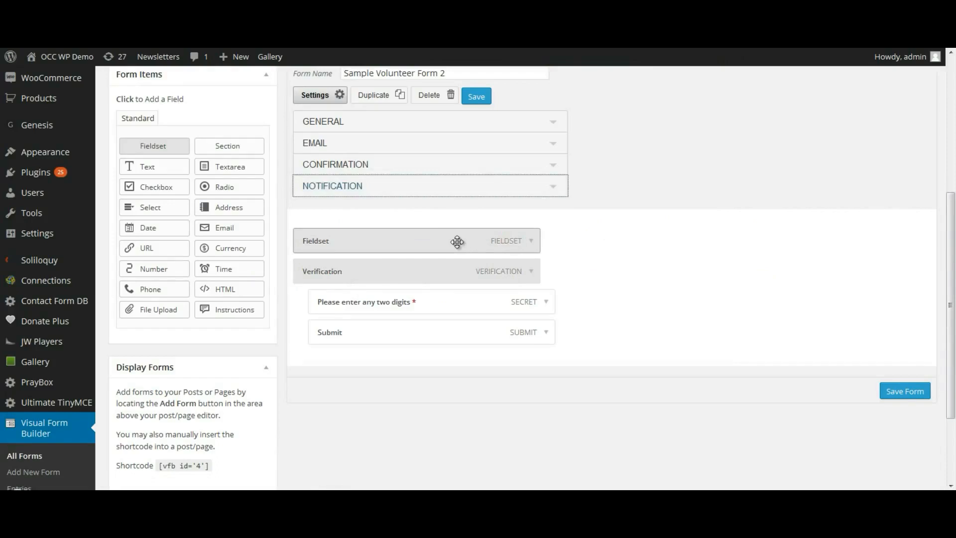
click(530, 243)
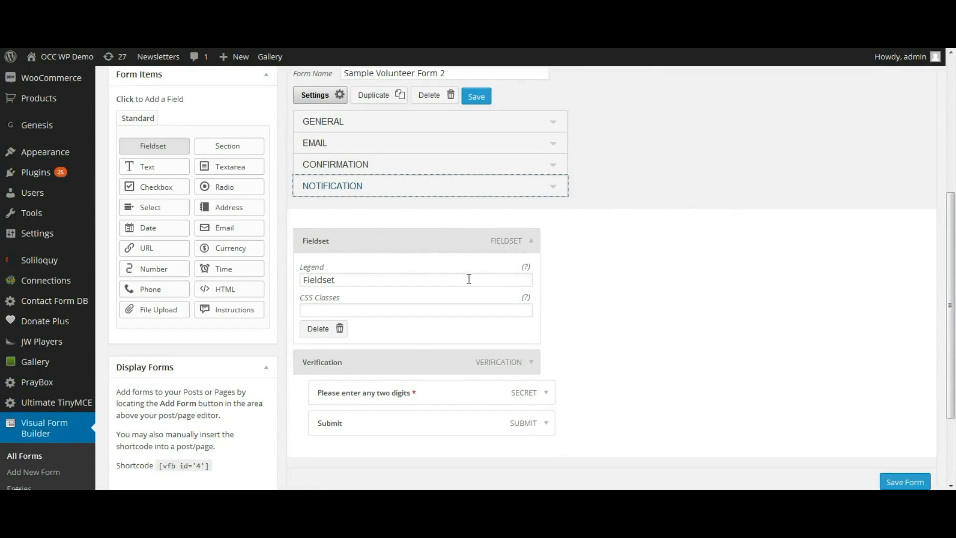
drag(469, 279, 254, 276)
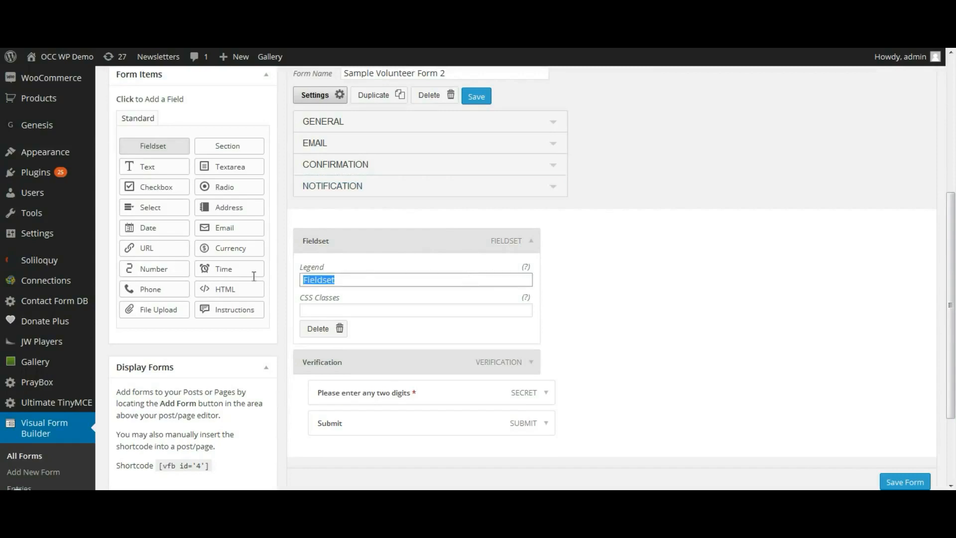
key(ctrl+v)
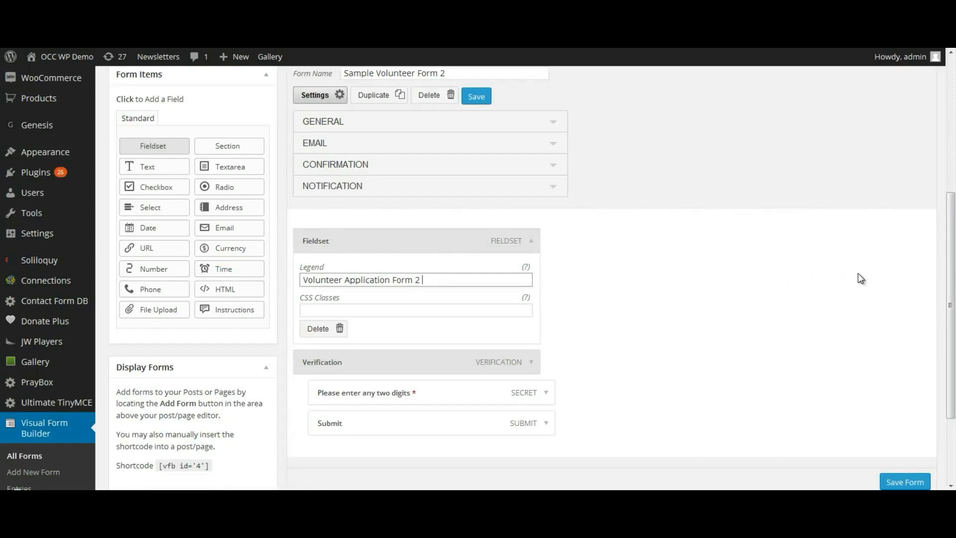
Save the form with the new fieldset legend and collapse the notification settings.
drag(951, 254, 951, 302)
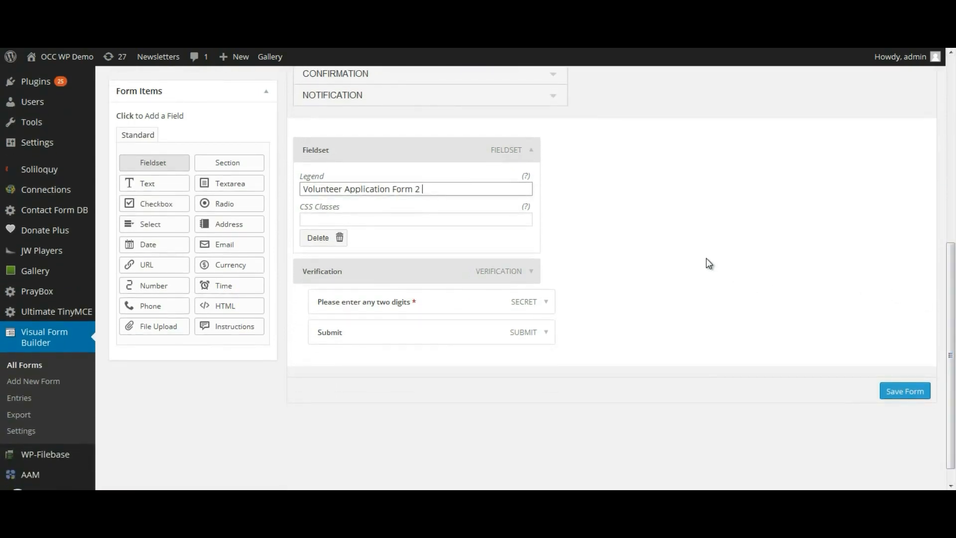
click(899, 395)
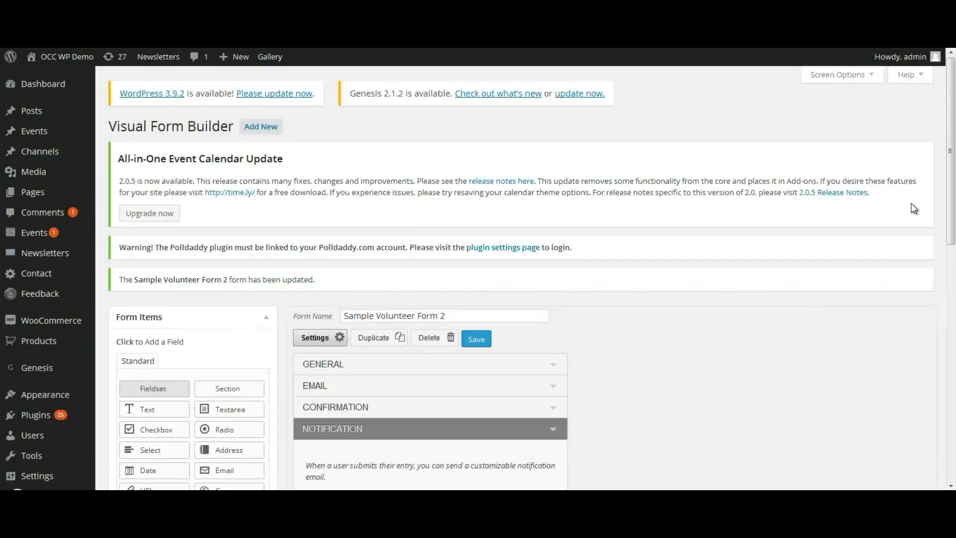
drag(952, 174, 951, 289)
click(550, 178)
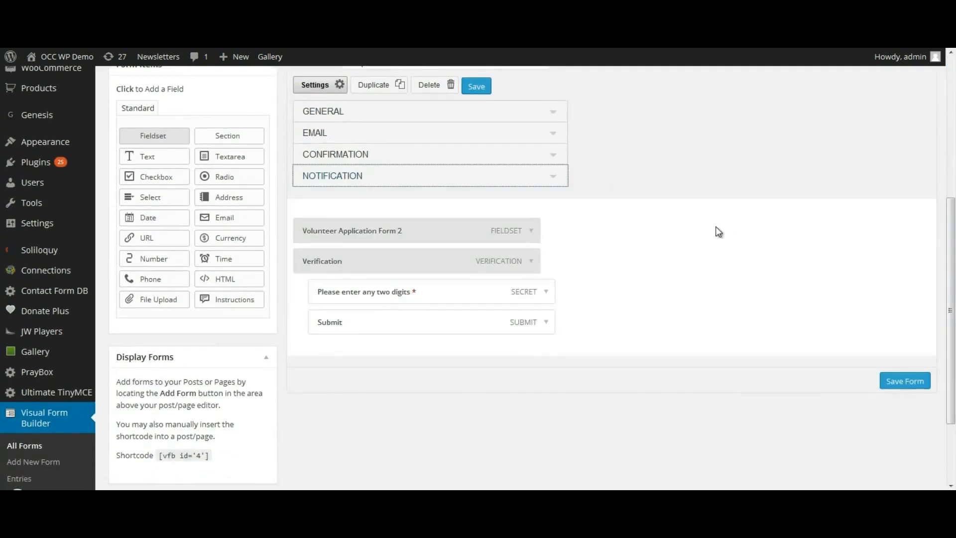
Check the Word outline for the first field, add a text field to the form in WordPress and name it "Full Name".
key(alt+Tab)
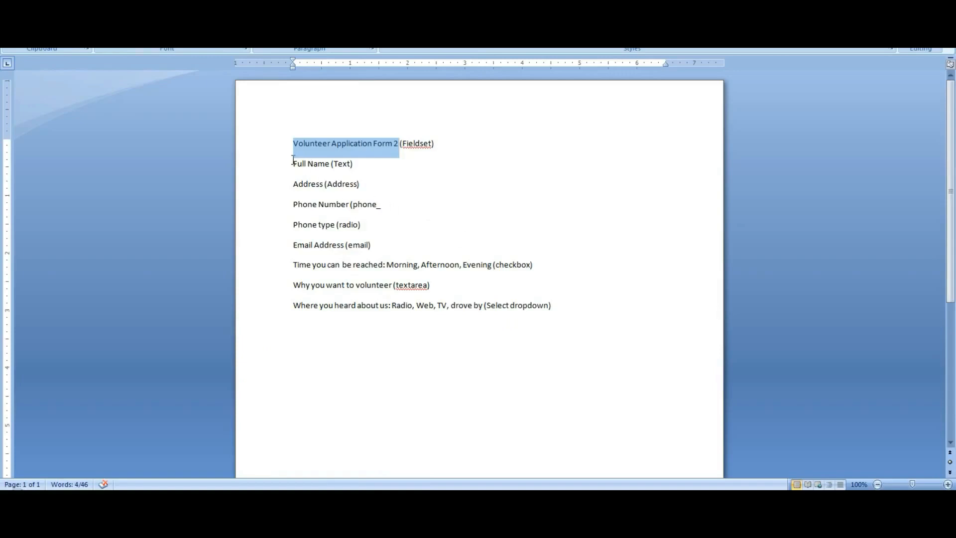
key(alt+Tab)
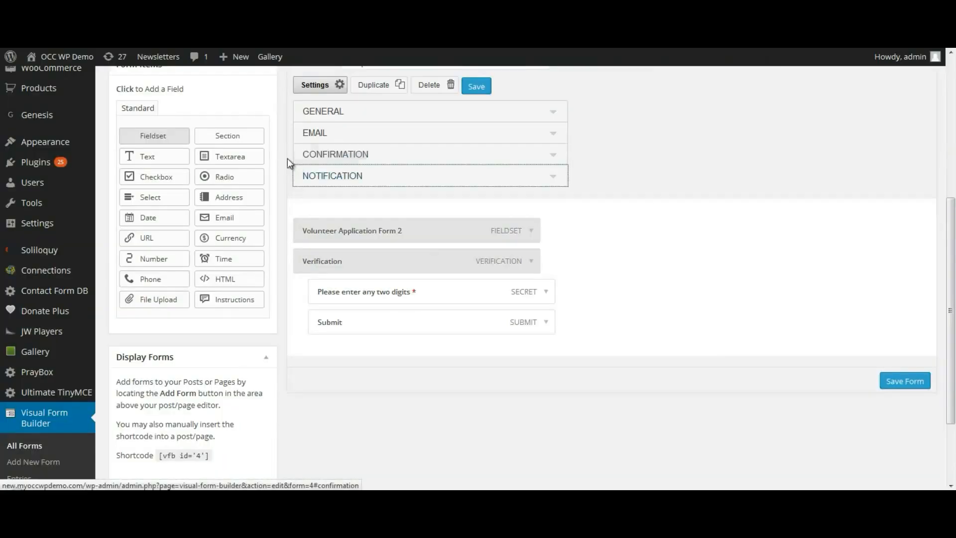
click(140, 160)
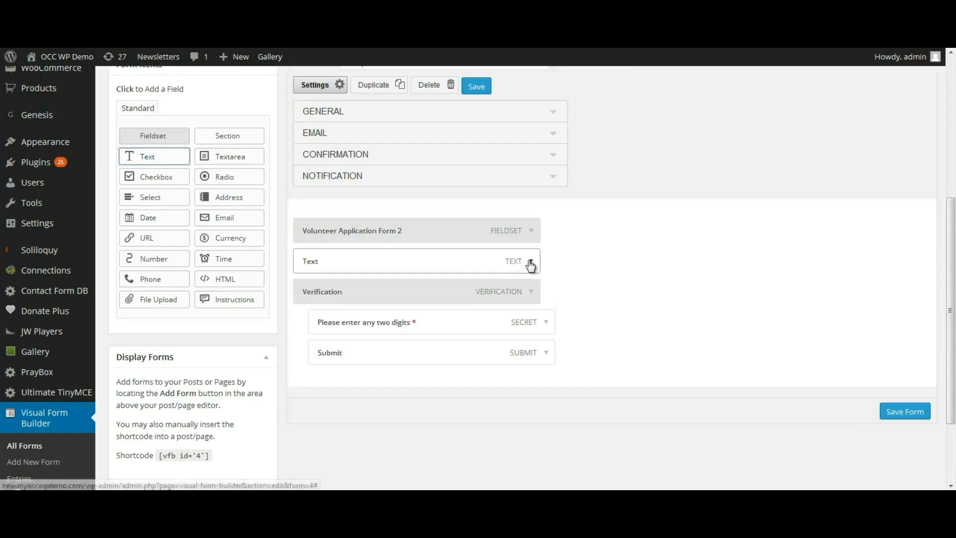
click(531, 265)
drag(384, 295, 266, 295)
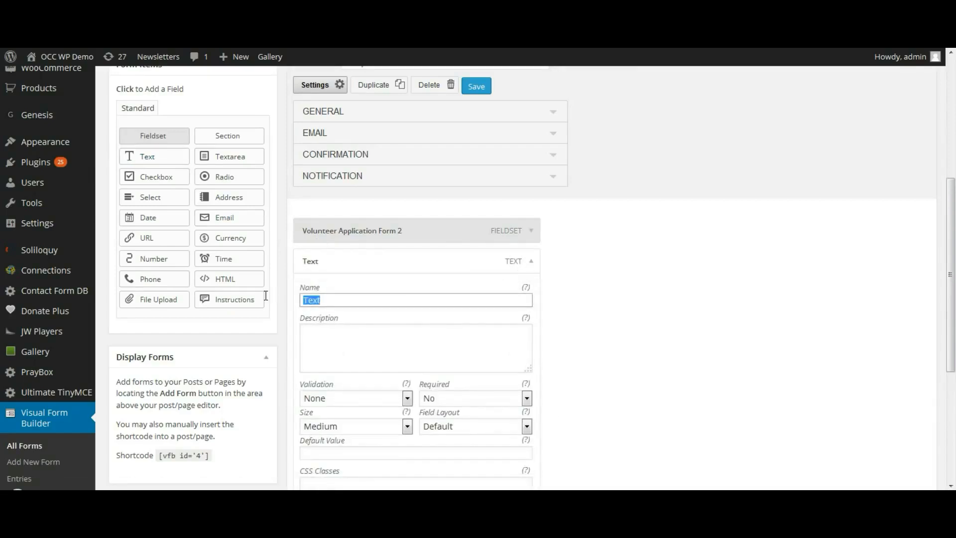
text(ll Name)
click(343, 334)
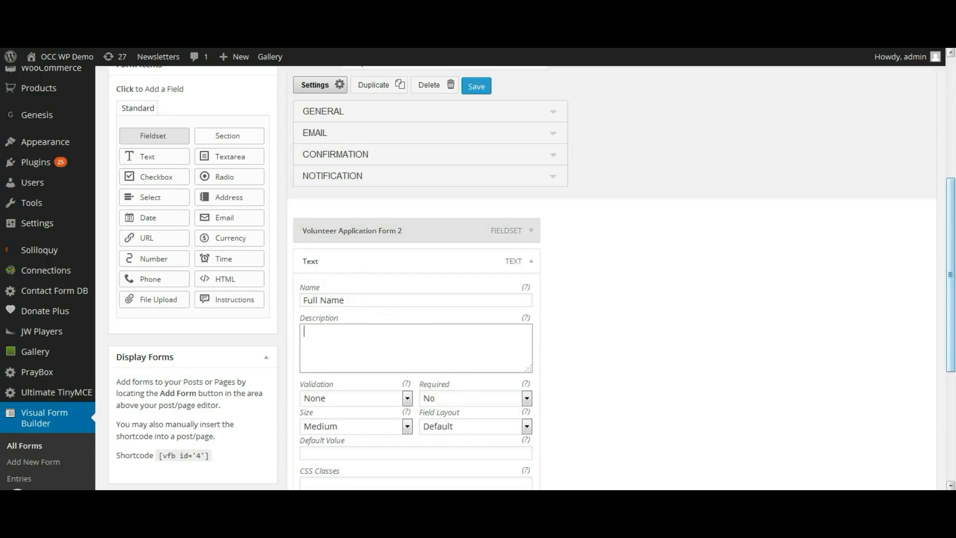
Set the Full Name field's Required option to Yes, leave its size at Medium, and save the form.
scroll(951, 274, down, 2)
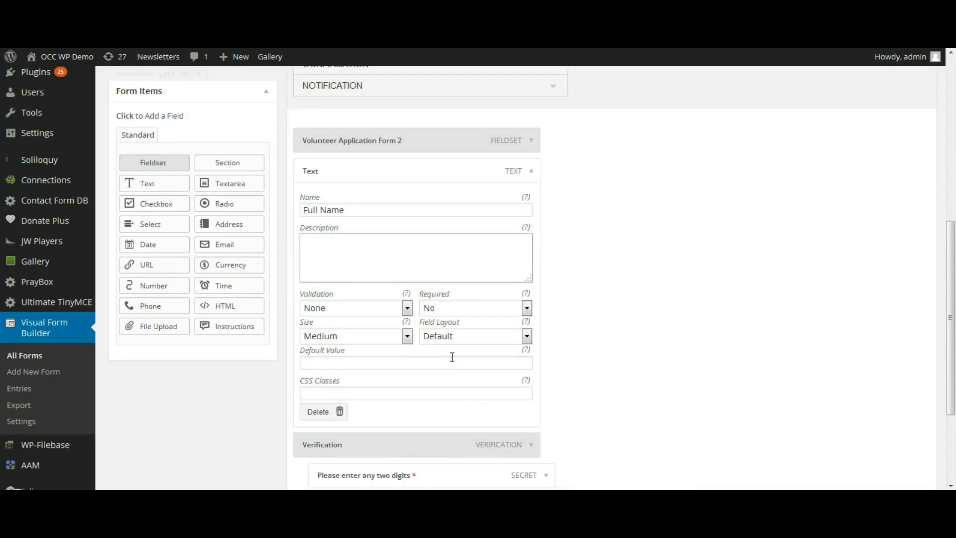
click(408, 337)
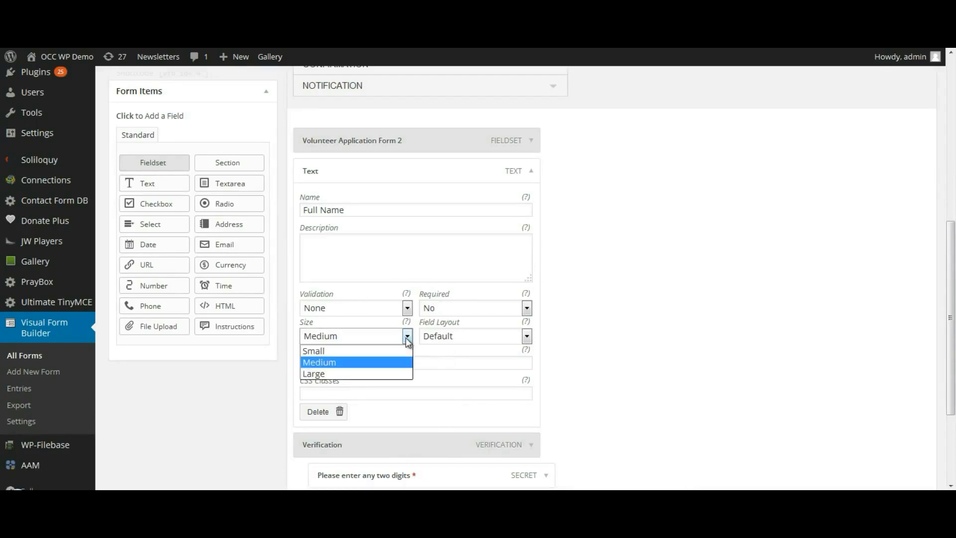
click(408, 338)
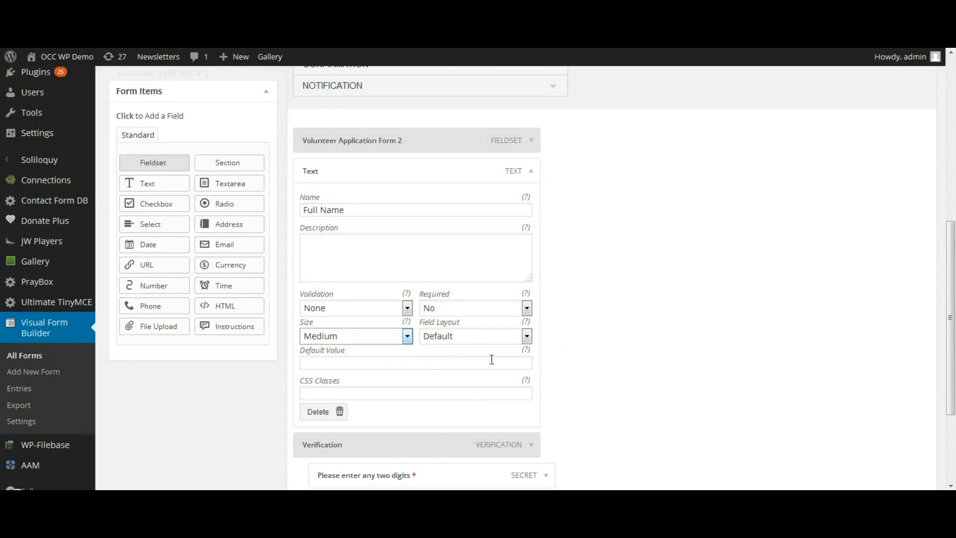
click(527, 310)
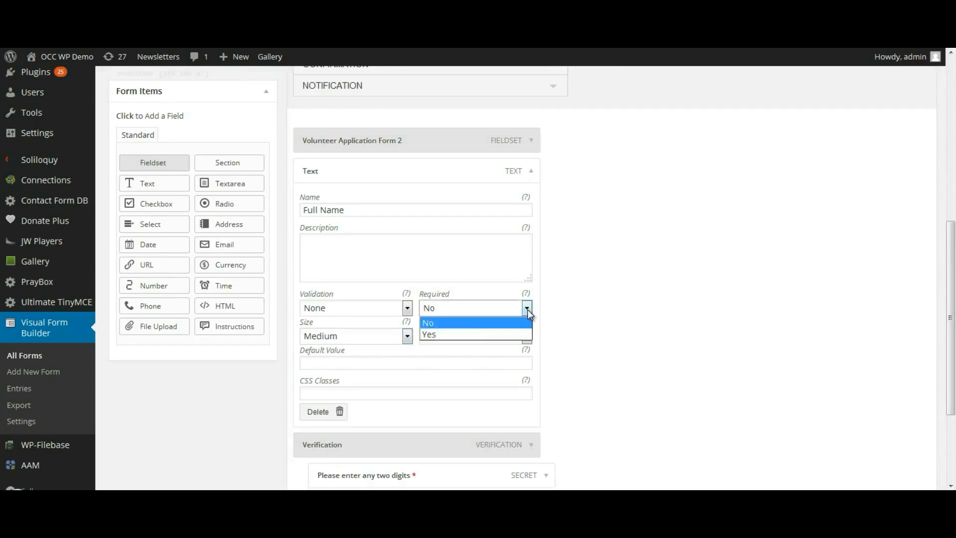
click(455, 334)
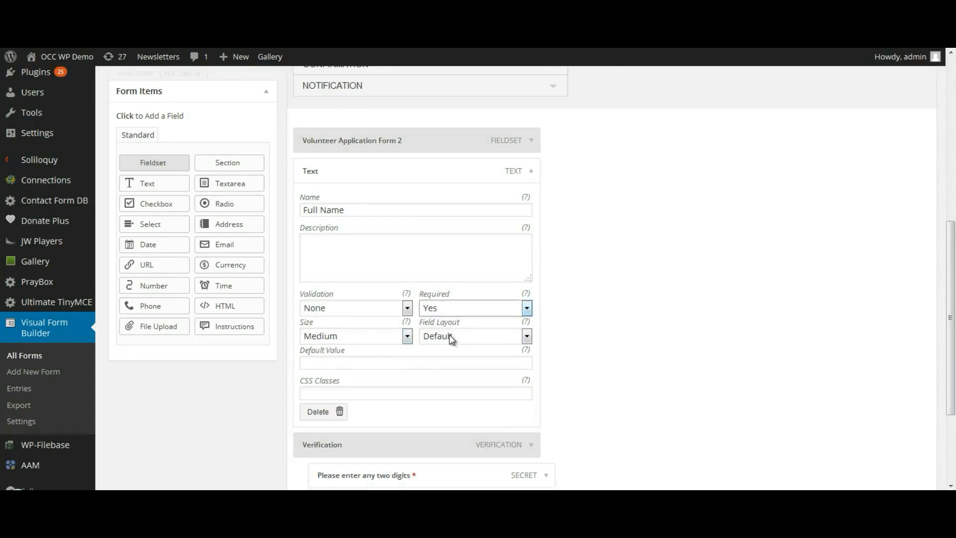
click(526, 309)
click(460, 333)
scroll(608, 354, down, 1)
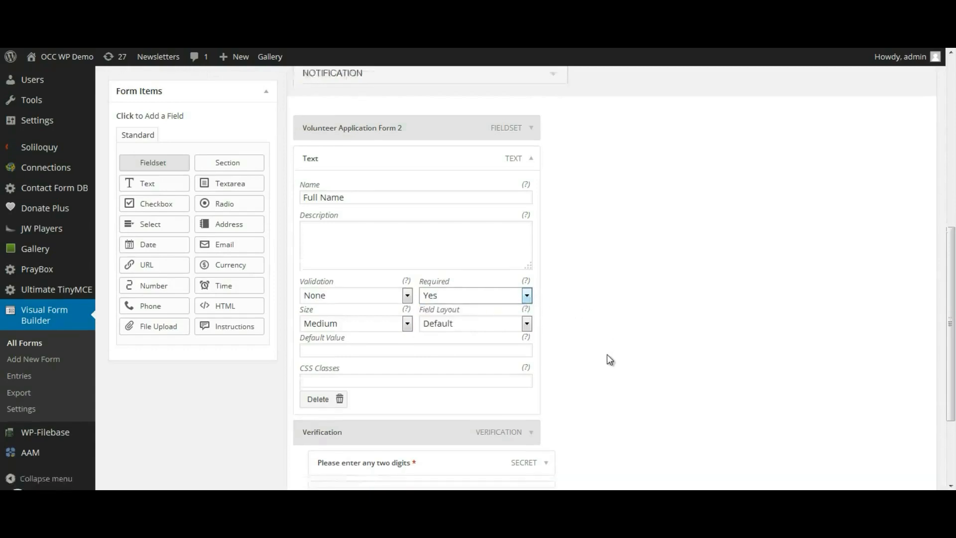
scroll(608, 356, down, 2)
scroll(866, 433, down, 2)
click(885, 428)
Check the Address entry in the Word outline, return to the form in WordPress and collapse its notification settings.
key(alt+Tab)
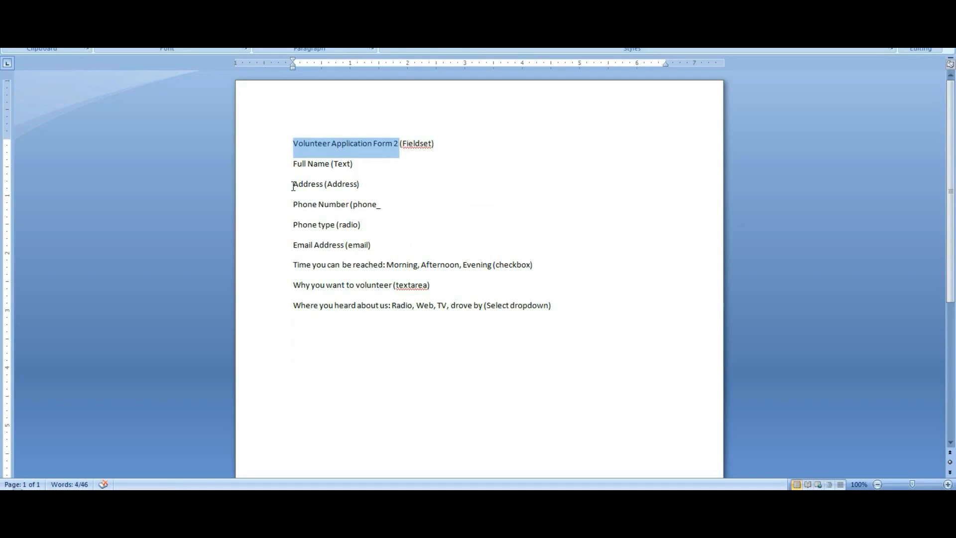
drag(293, 186, 323, 197)
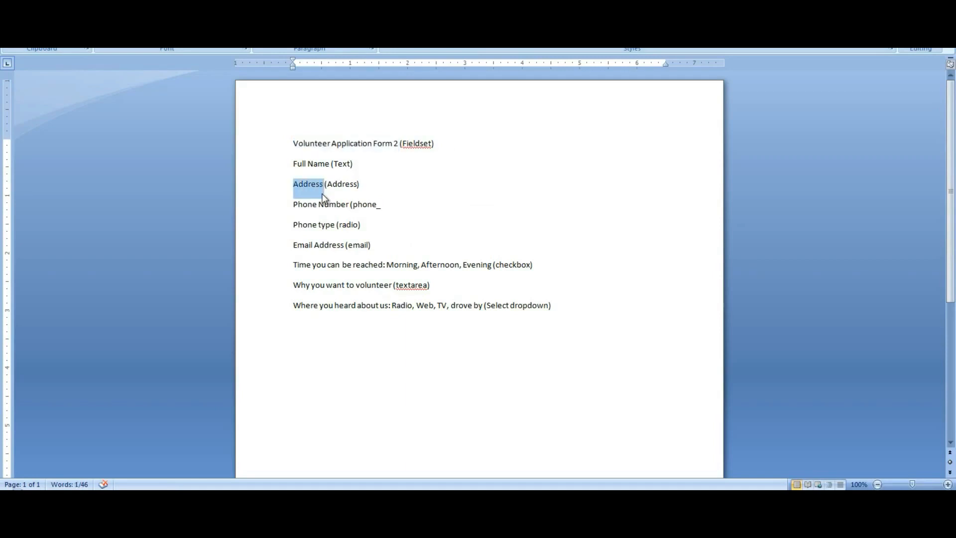
key(alt+Tab)
scroll(717, 324, down, 3)
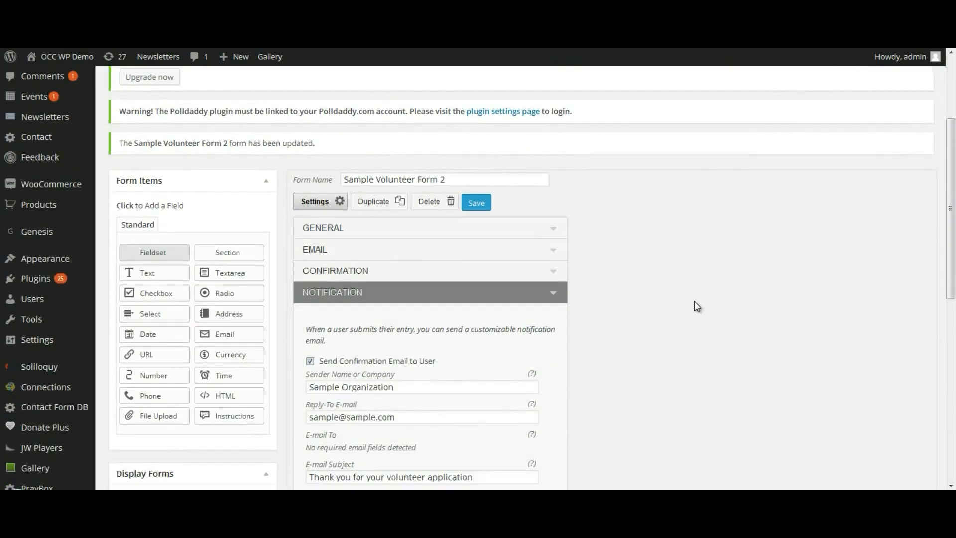
click(564, 303)
scroll(643, 350, down, 3)
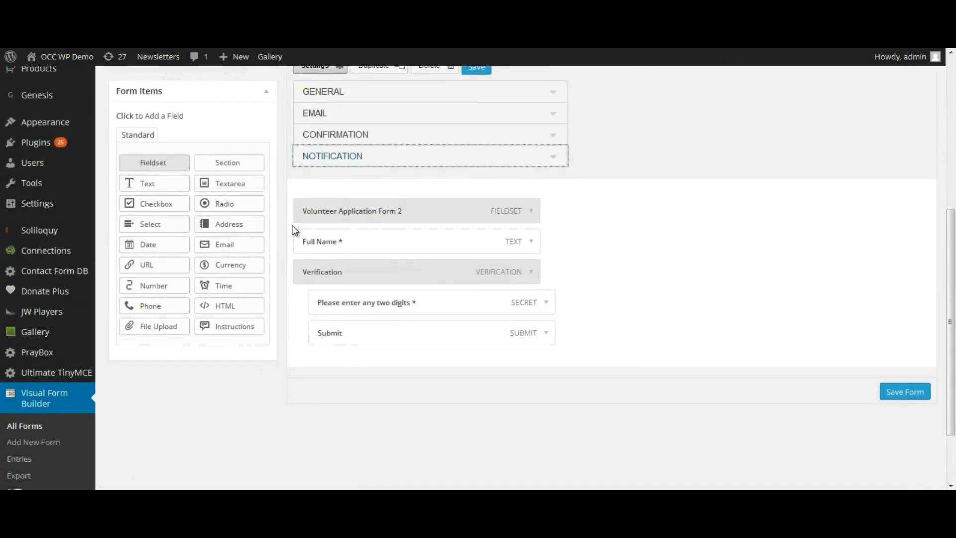
Add an Address field to the form, look over its settings, collapse it and save the form.
click(231, 225)
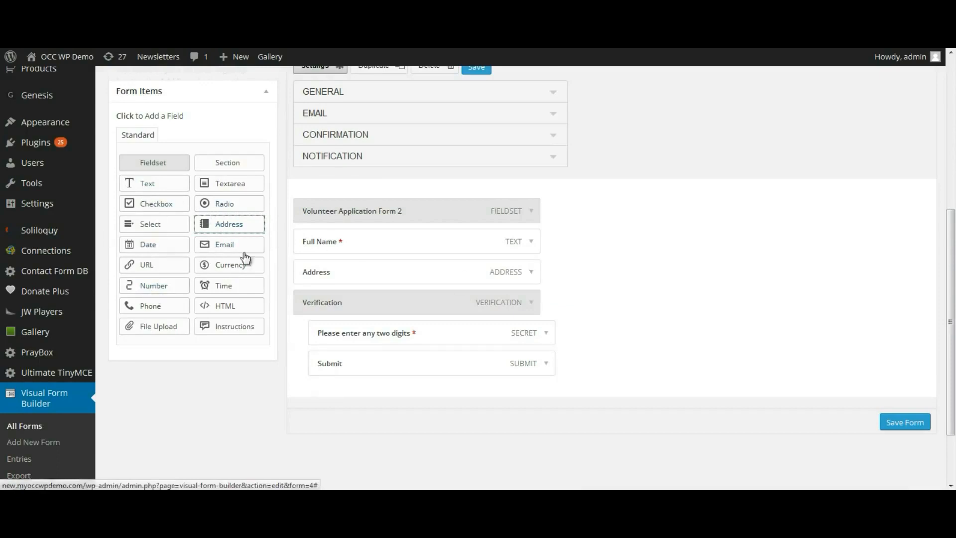
click(531, 272)
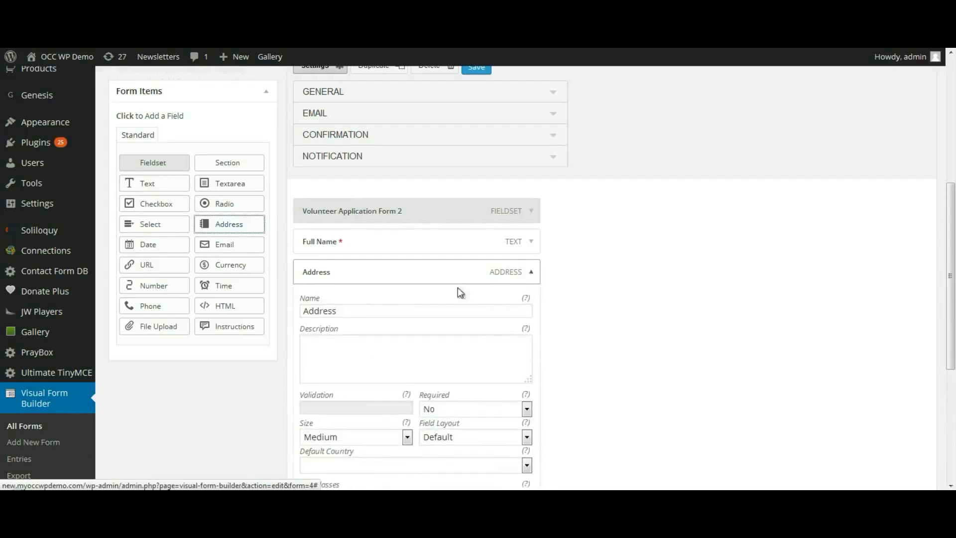
click(362, 310)
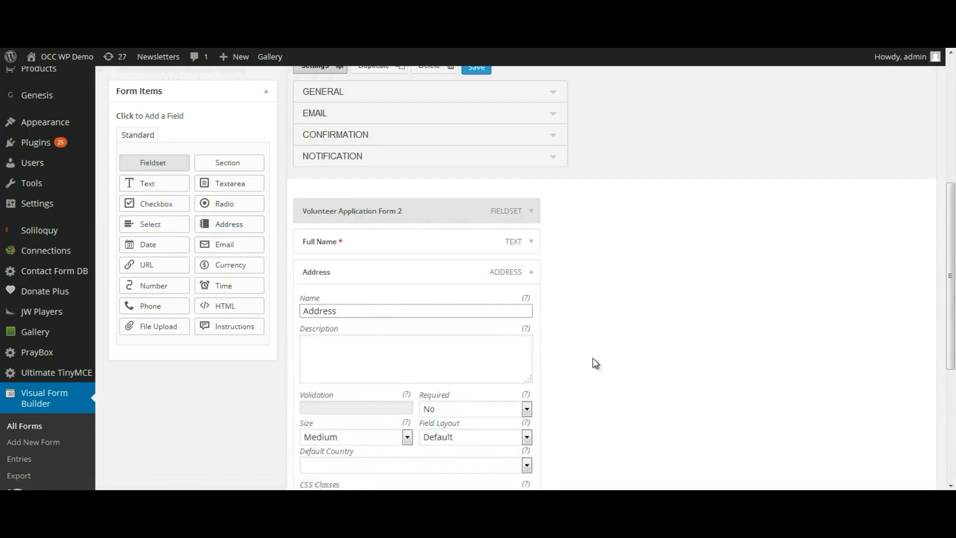
scroll(622, 357, down, 3)
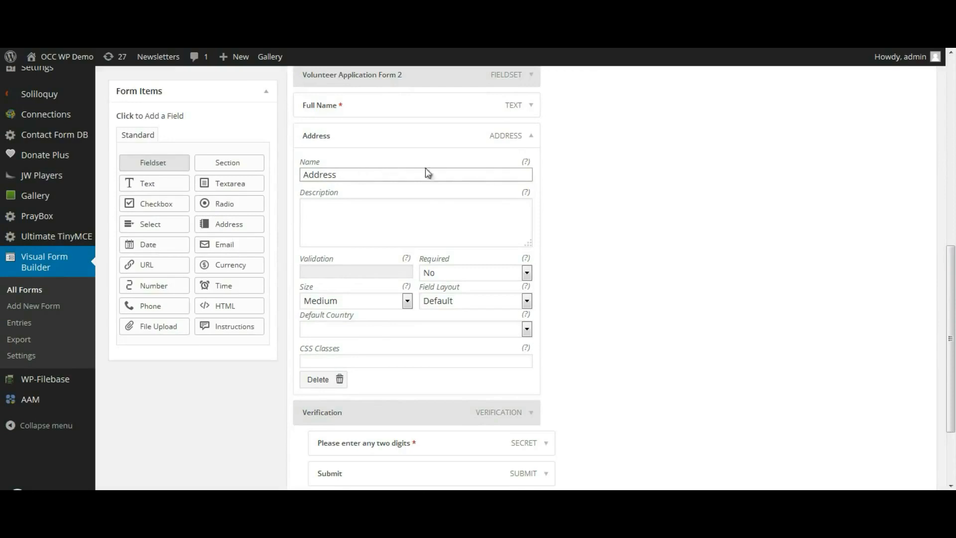
click(530, 134)
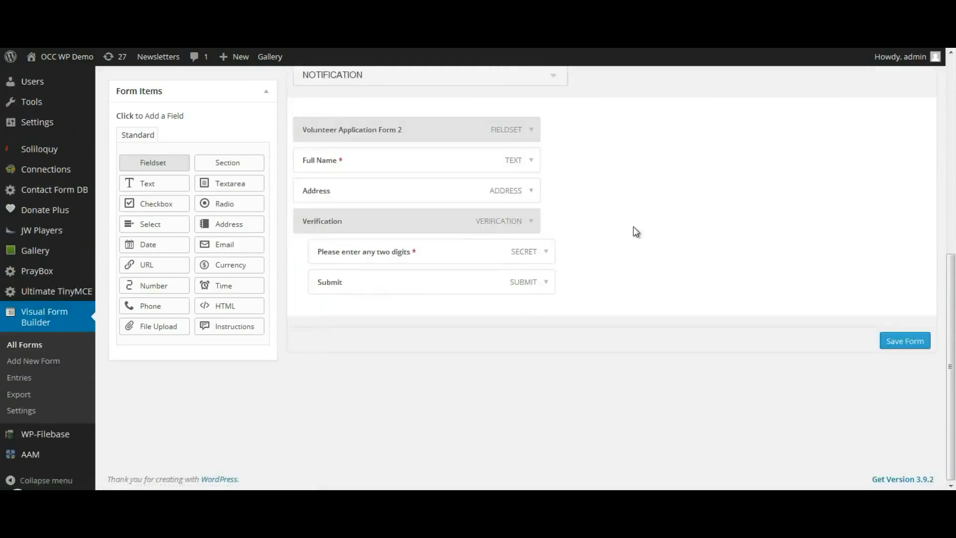
click(905, 341)
Check the next entry in the Word outline, return to WordPress and add a Phone field to the form.
key(alt+Tab)
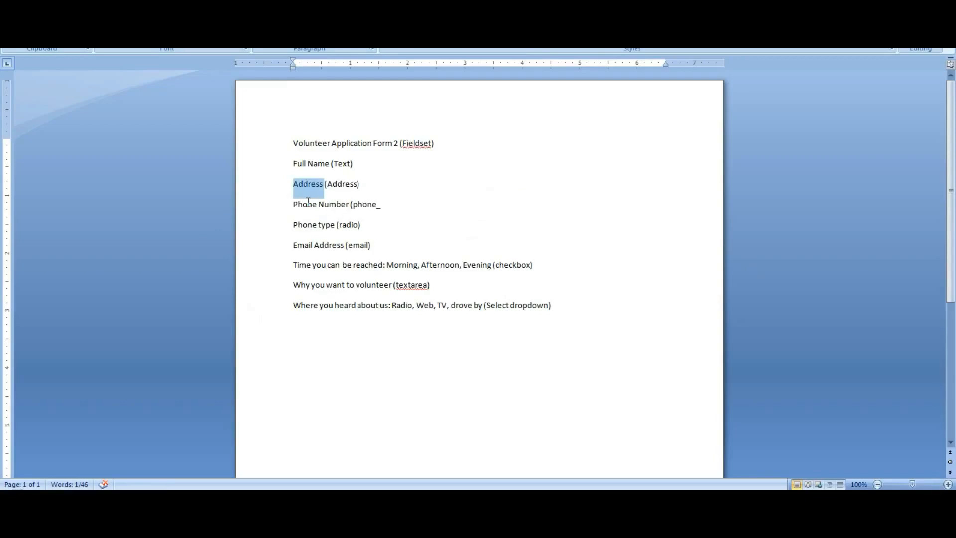
key(alt+Tab)
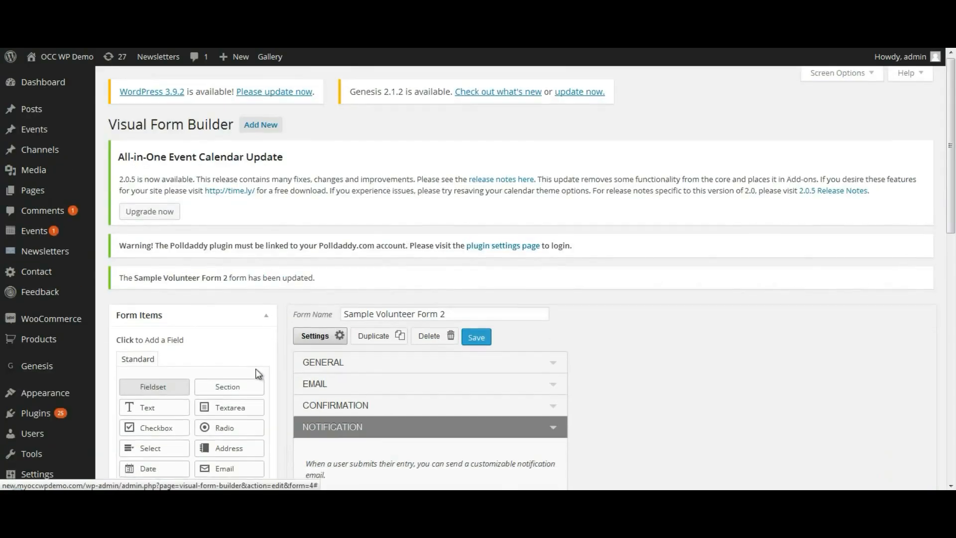
scroll(255, 369, down, 4)
click(149, 329)
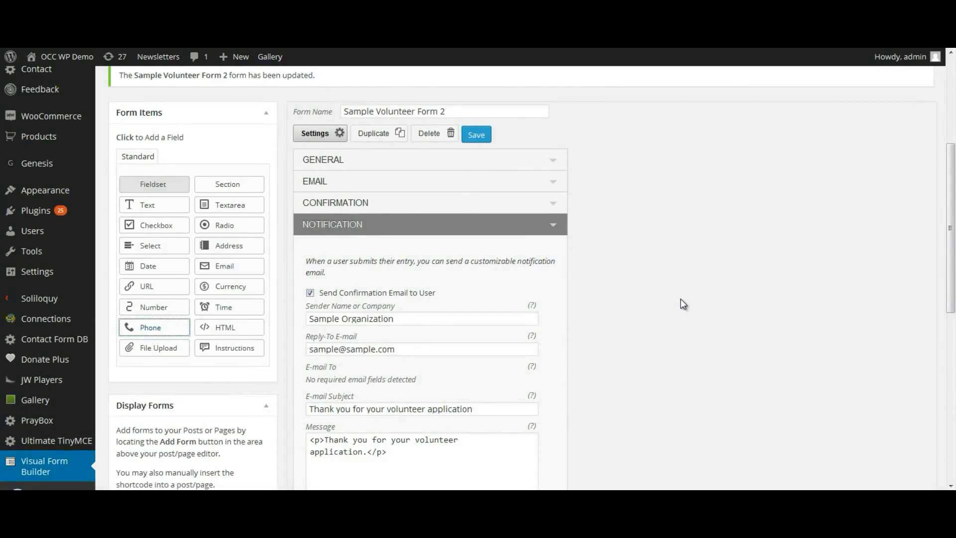
scroll(683, 304, down, 8)
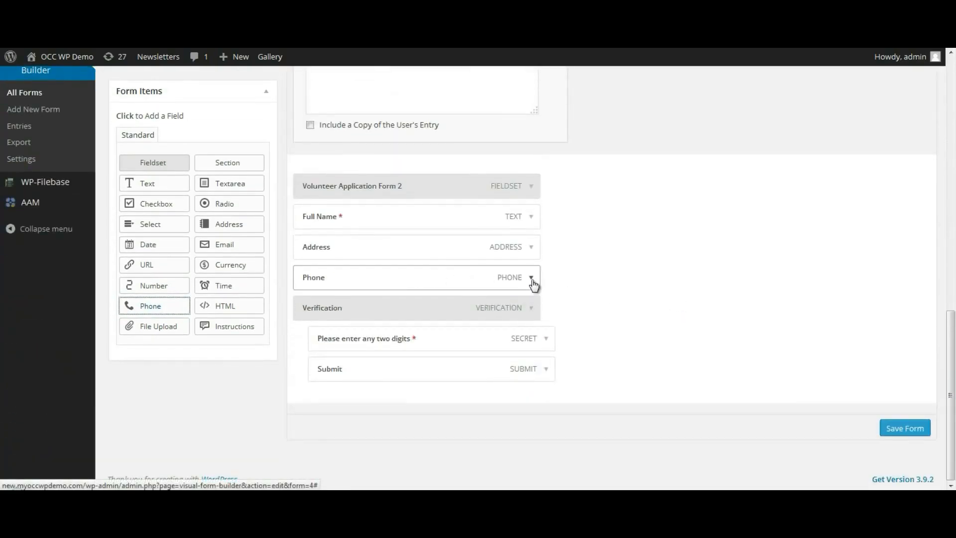
Make the Phone field required, rename it "Phone number" and collapse its settings.
click(532, 281)
click(527, 416)
click(447, 437)
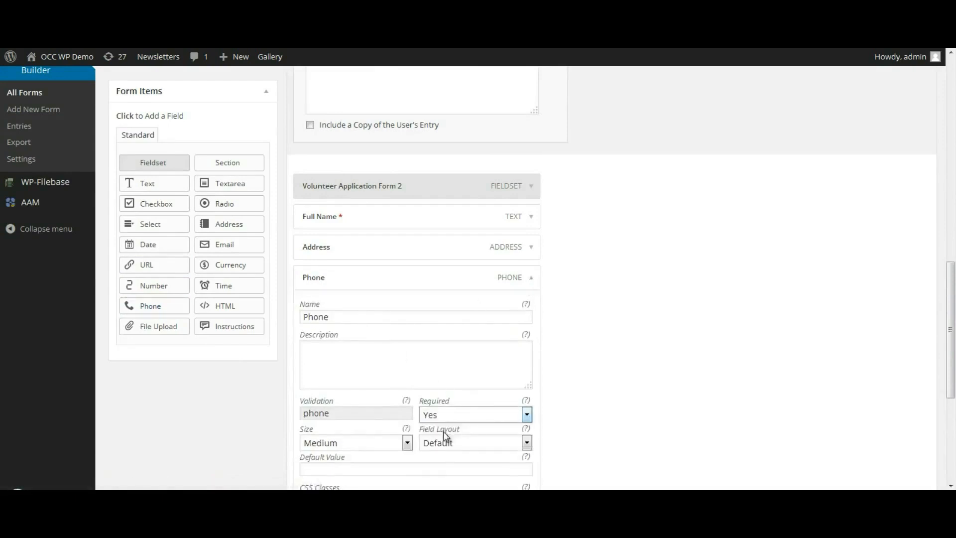
click(395, 316)
text(number)
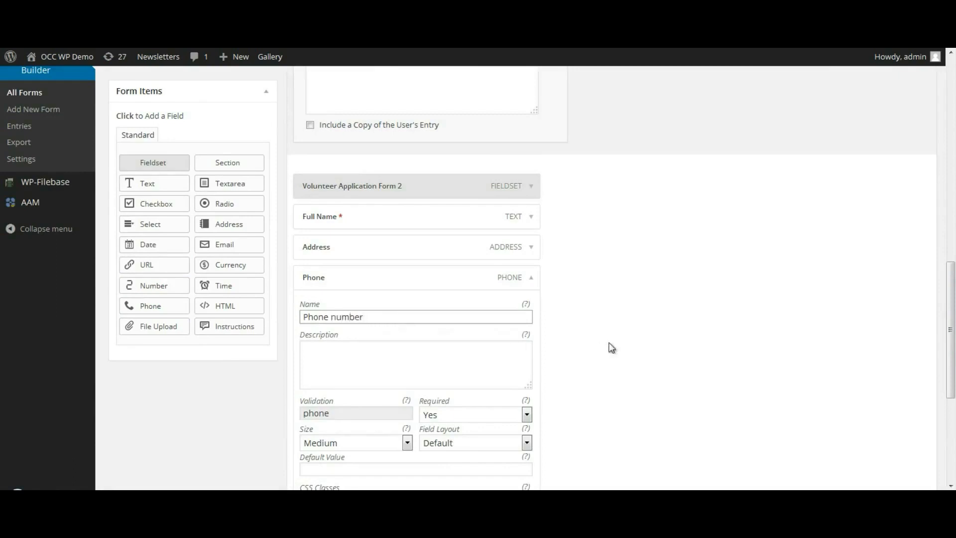
click(531, 277)
Collapse the form's notification settings and return to the field list.
scroll(616, 333, up, 5)
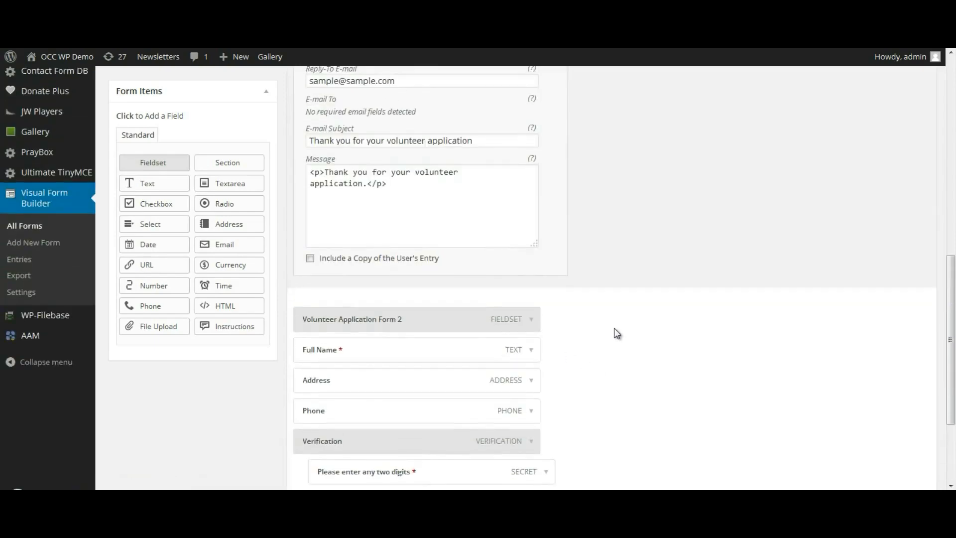
scroll(614, 329, up, 3)
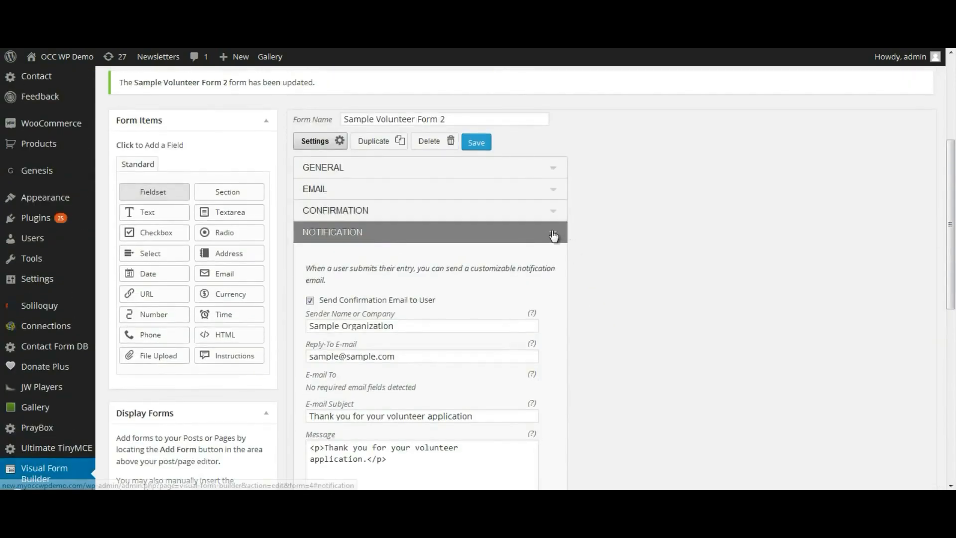
click(553, 233)
scroll(675, 351, down, 3)
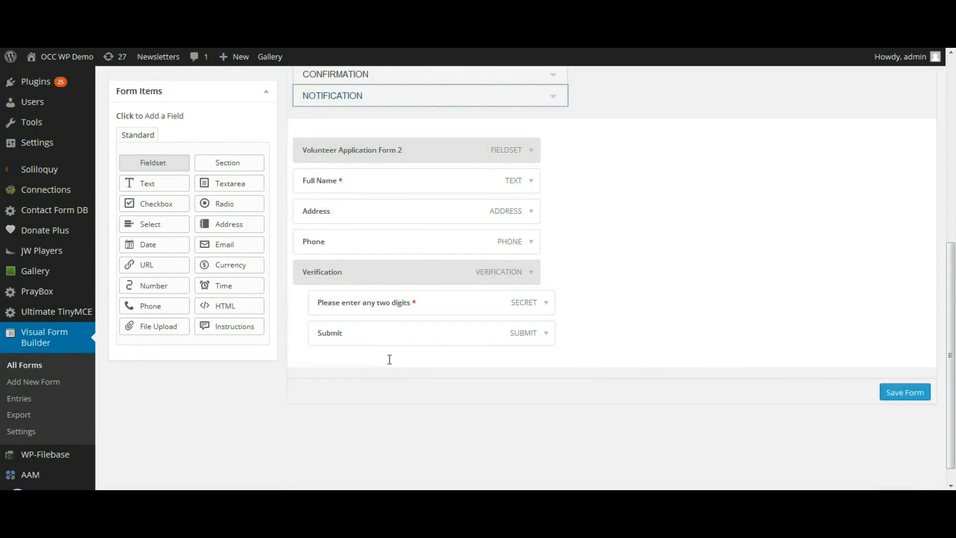
Check the phone type entry in the Word outline, add a Radio field in WordPress and name it "Phone Type".
key(alt+Tab)
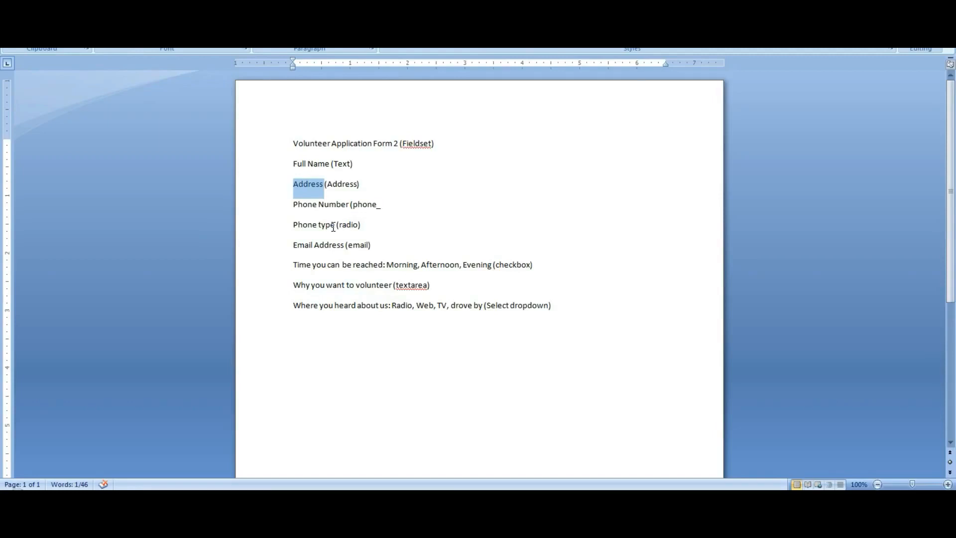
key(alt+Tab)
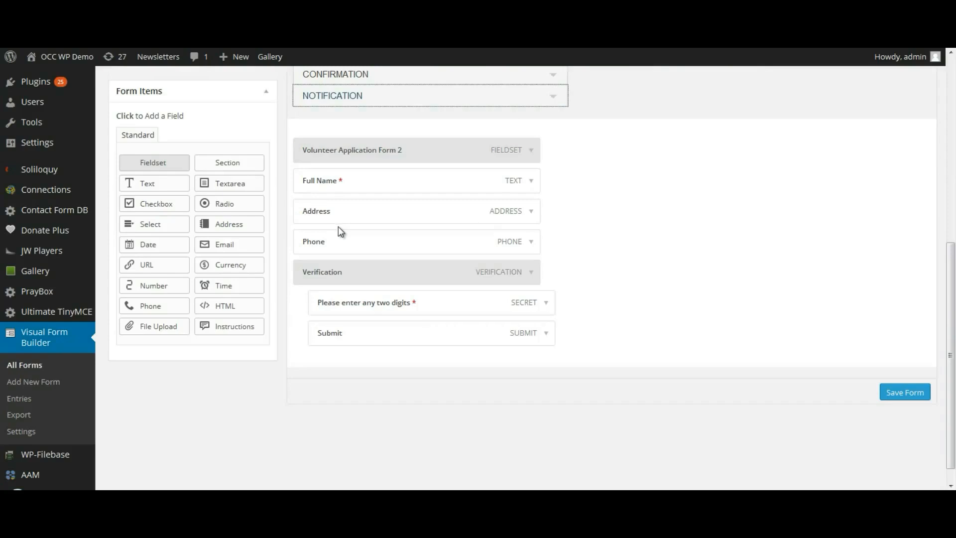
click(223, 211)
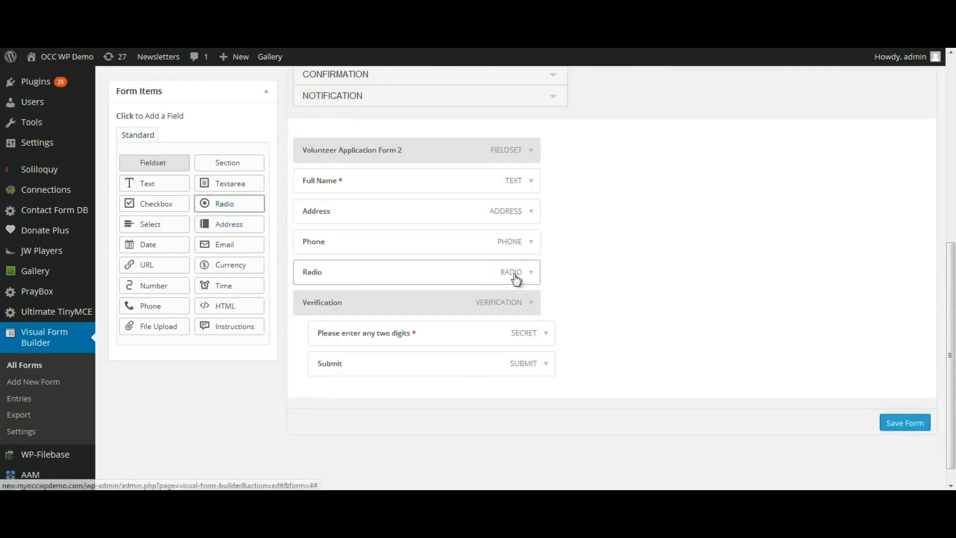
click(530, 274)
click(346, 311)
double_click(298, 310)
text(Phon)
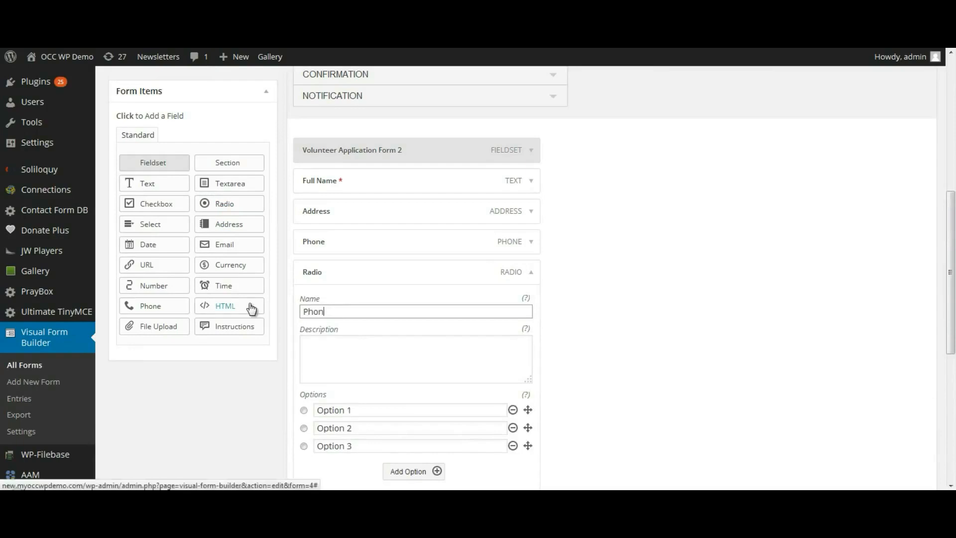
text(e Type)
Set the three options of the Phone Type field to "Cell", "Work" and "Home".
drag(359, 411, 288, 410)
text(Cell)
key(Tab)
key(Tab)
text(Work)
key(Tab)
key(Tab)
text(Home)
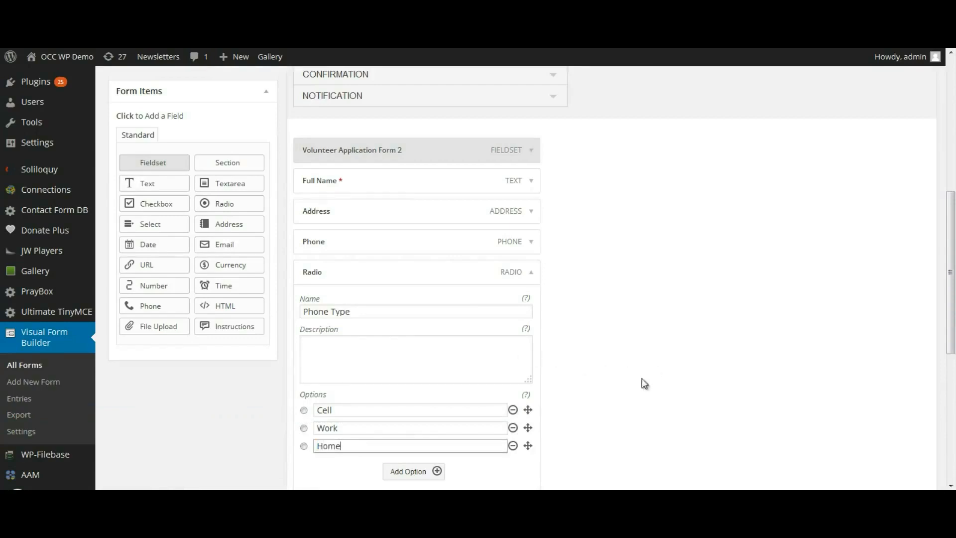
Try adding a fourth option to the Phone Type field and delete it again.
scroll(676, 393, down, 3)
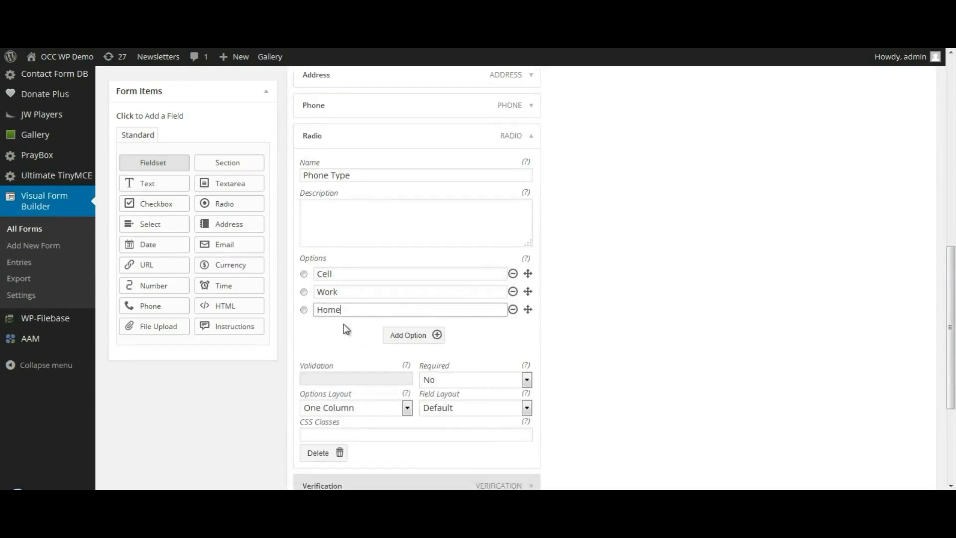
click(438, 335)
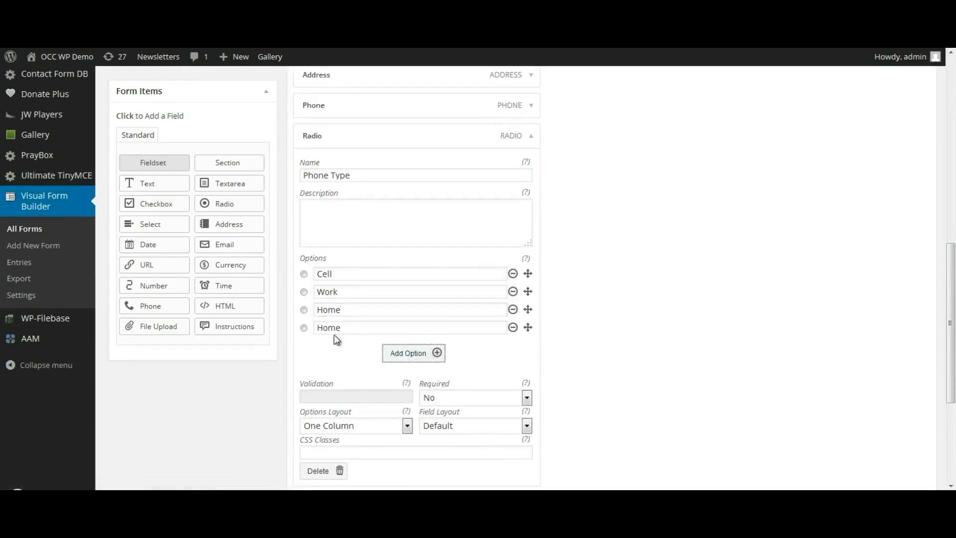
drag(365, 328, 293, 327)
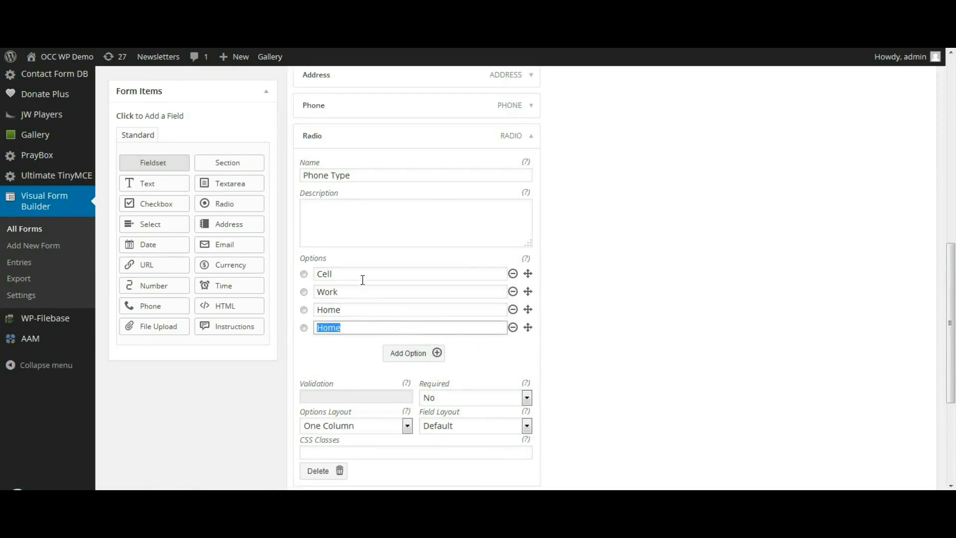
click(499, 348)
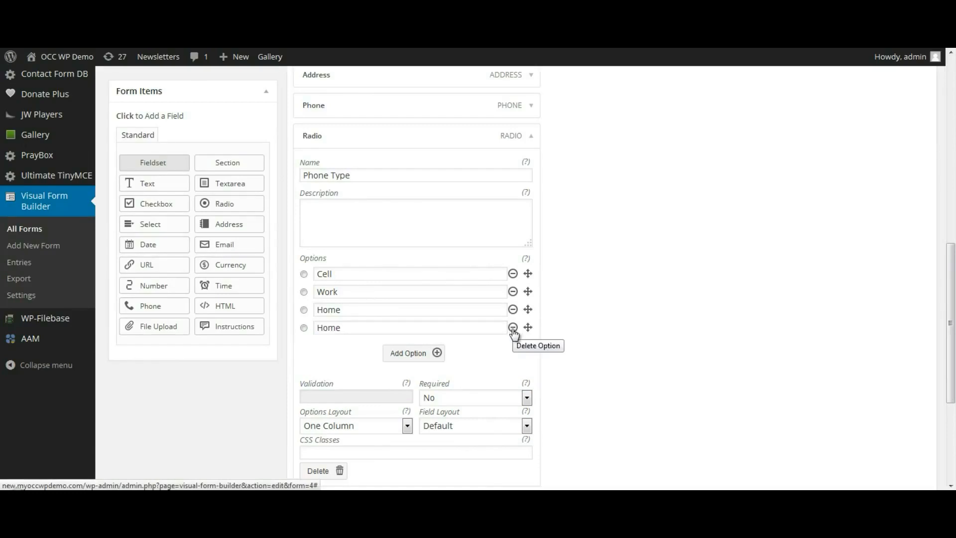
click(513, 328)
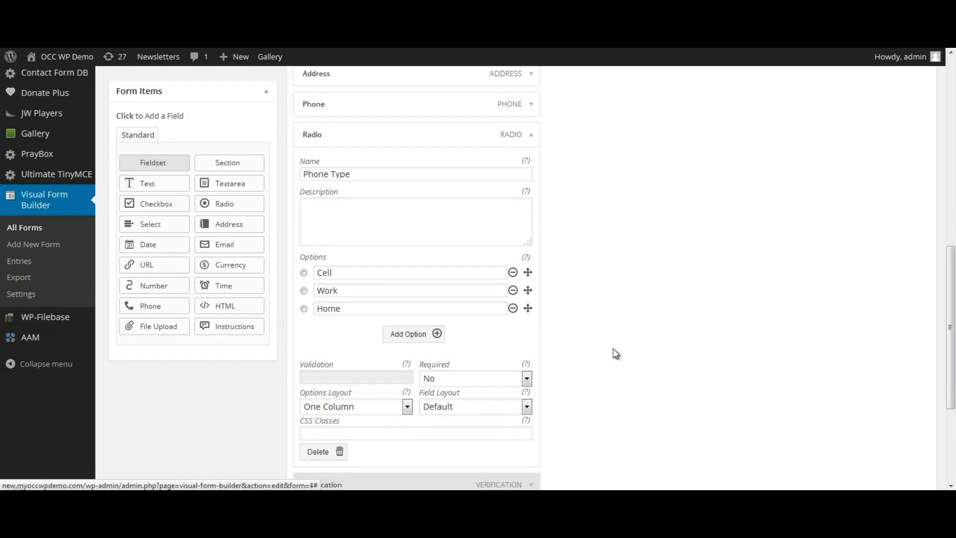
Save the form with the Phone Type field and collapse the notification settings.
scroll(613, 348, down, 4)
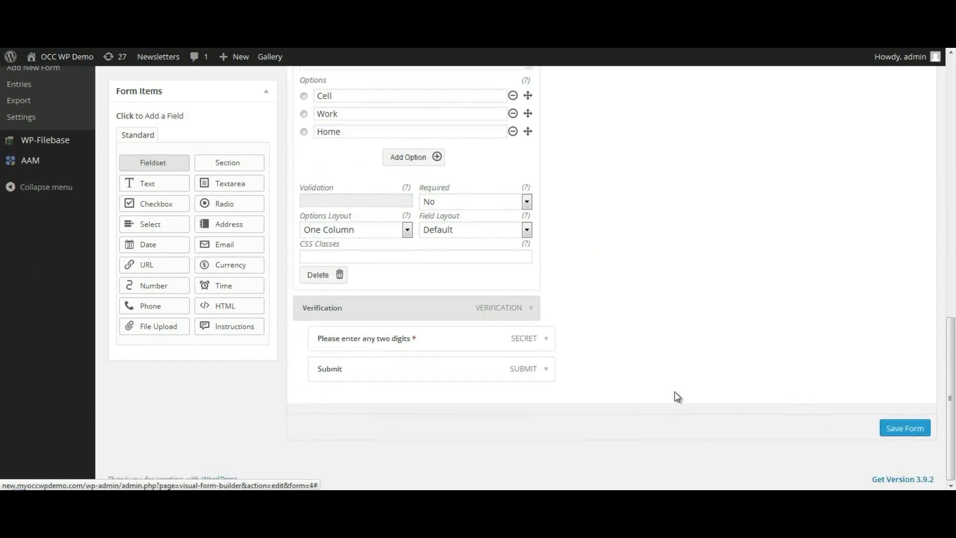
scroll(676, 396, up, 3)
scroll(841, 451, down, 1)
scroll(842, 449, down, 2)
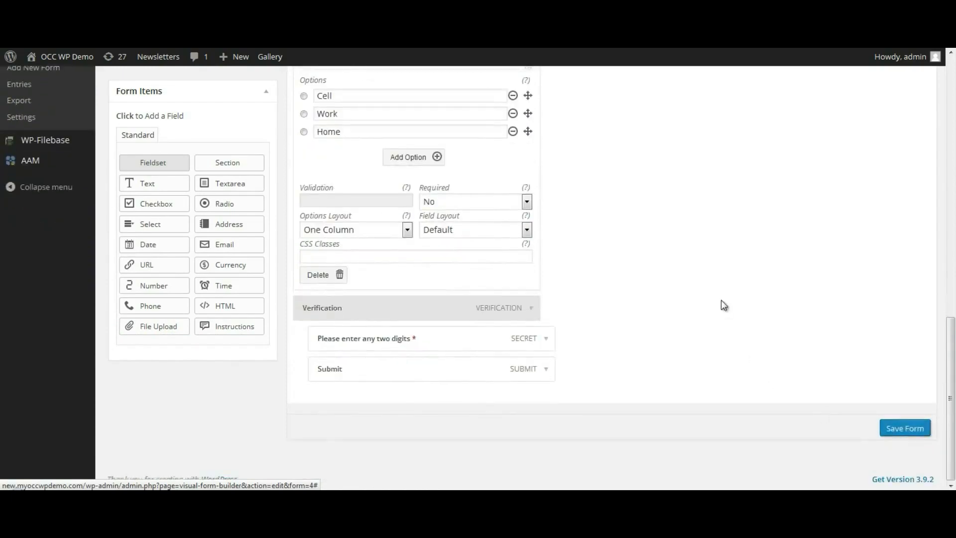
scroll(609, 360, down, 6)
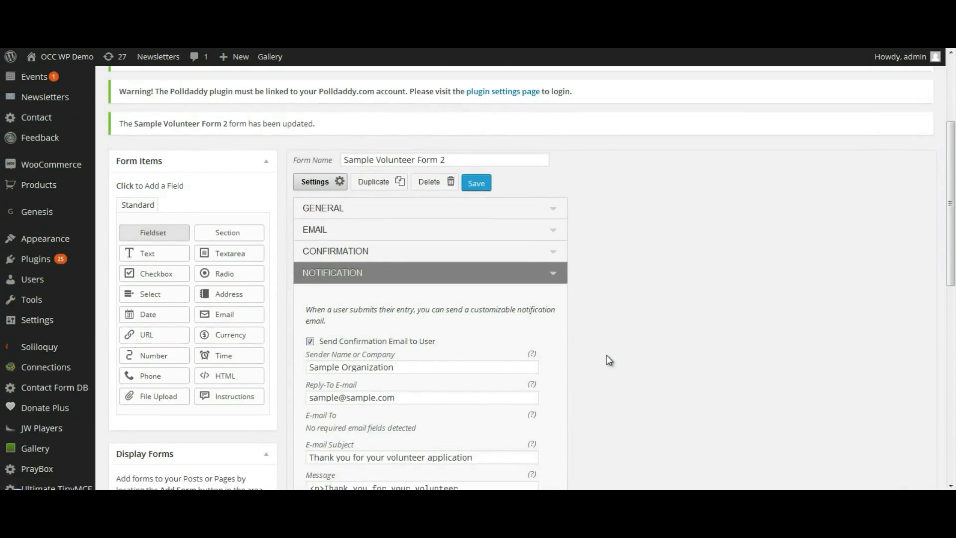
scroll(608, 360, down, 4)
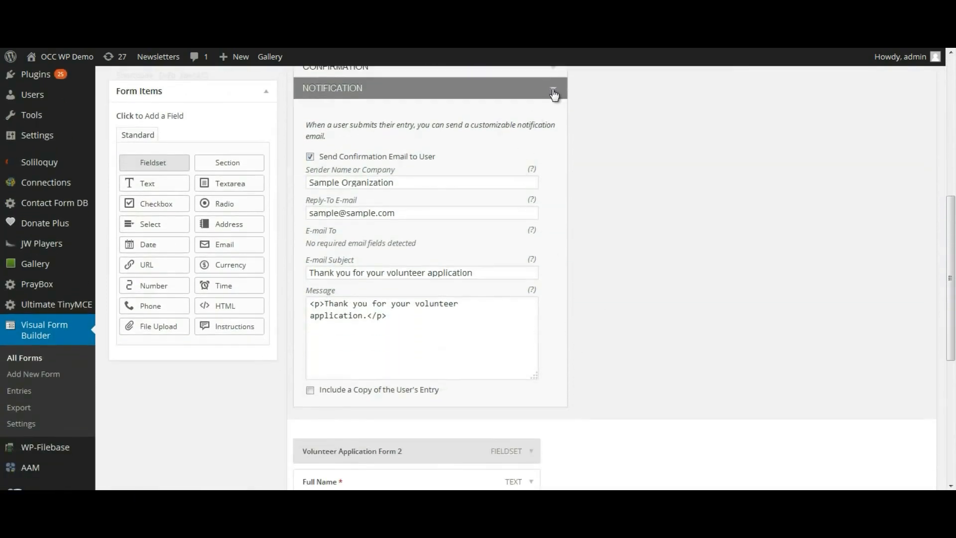
click(554, 94)
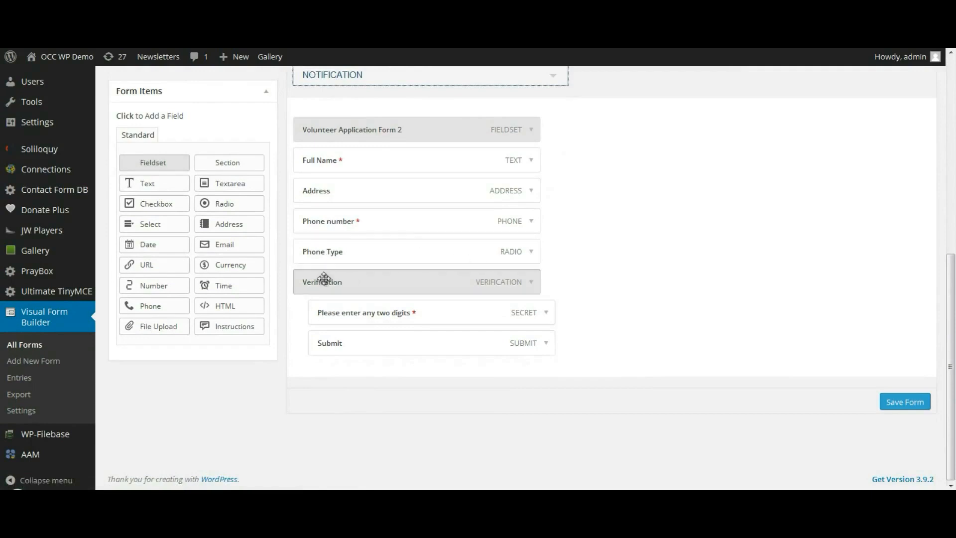
Check the email entry in the Word outline, return to WordPress and add an Email field to the form.
key(alt+Tab)
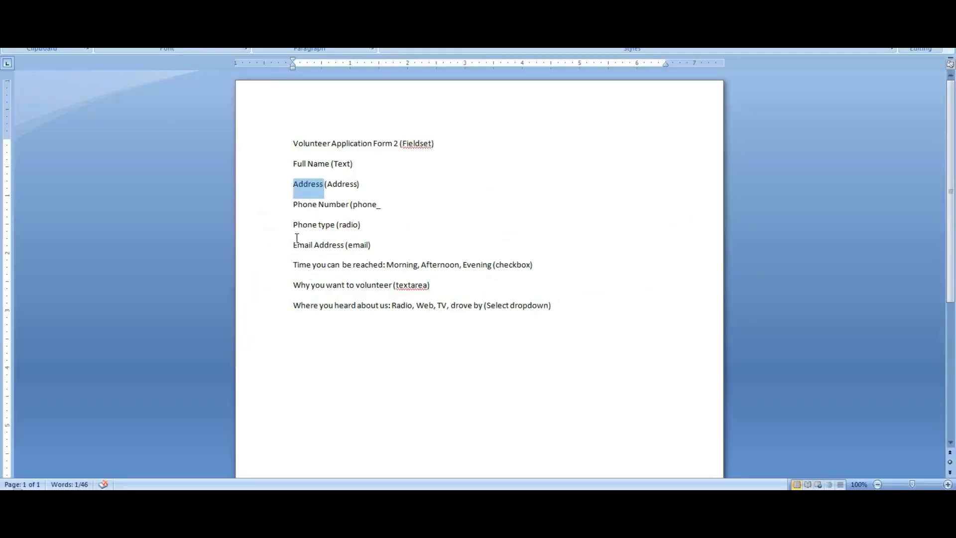
key(alt+Tab)
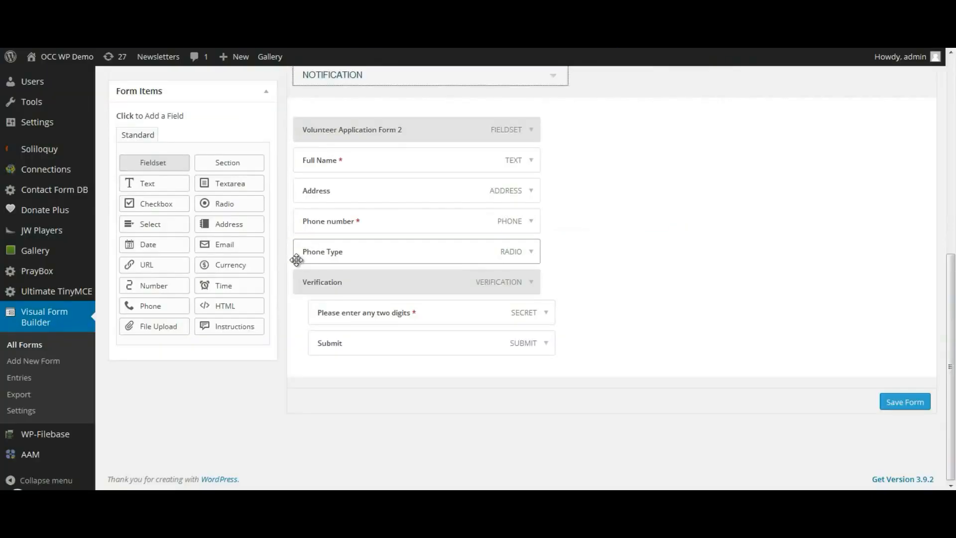
click(248, 244)
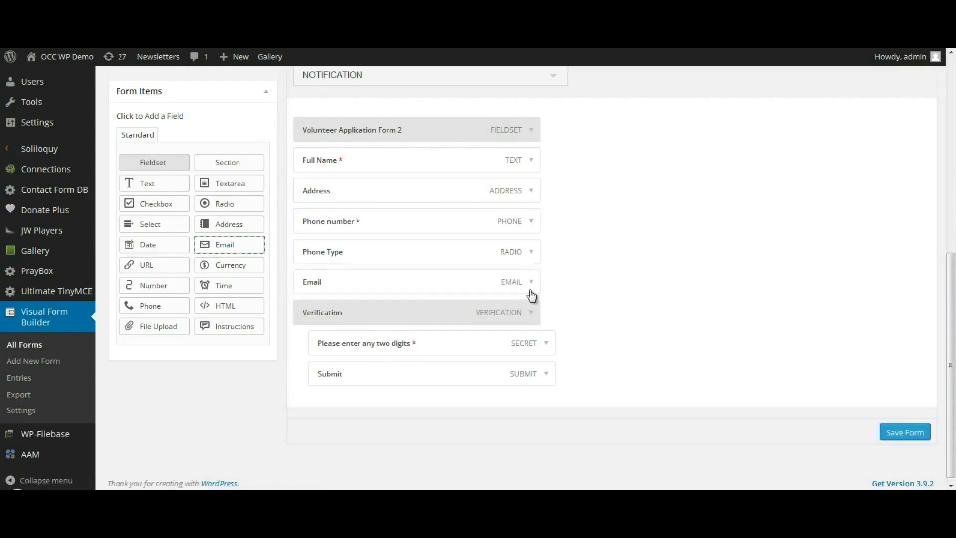
Copy the text "Time you can be reached" from the Word outline and return to the form in WordPress.
key(alt+Tab)
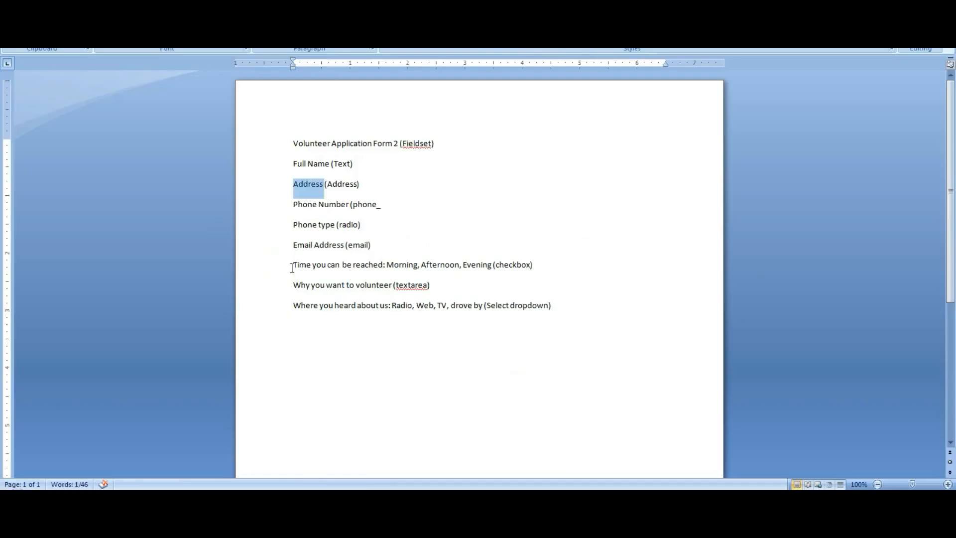
drag(291, 263, 380, 259)
key(ctrl+c)
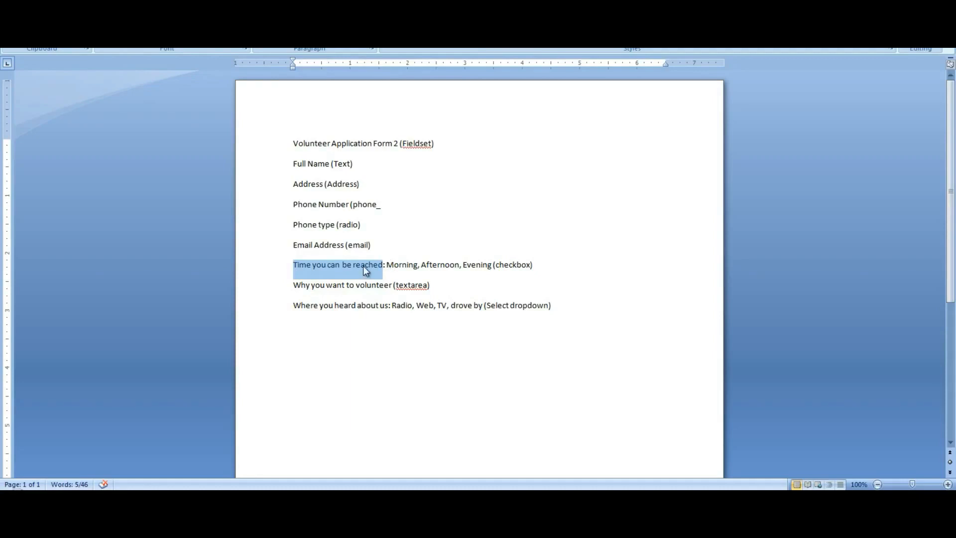
key(alt+Tab)
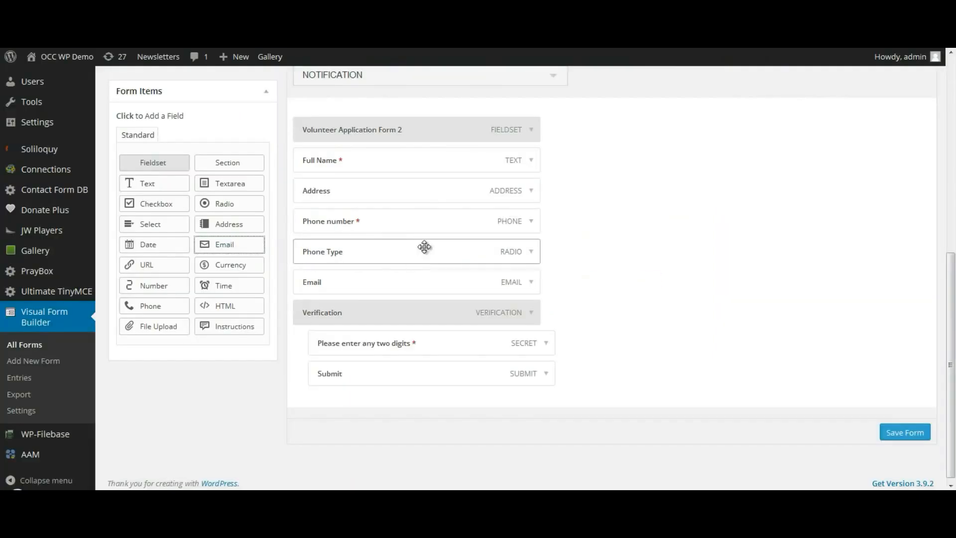
Add a Checkbox field to the form and name it "Time you can be reached" using the copied text.
click(149, 206)
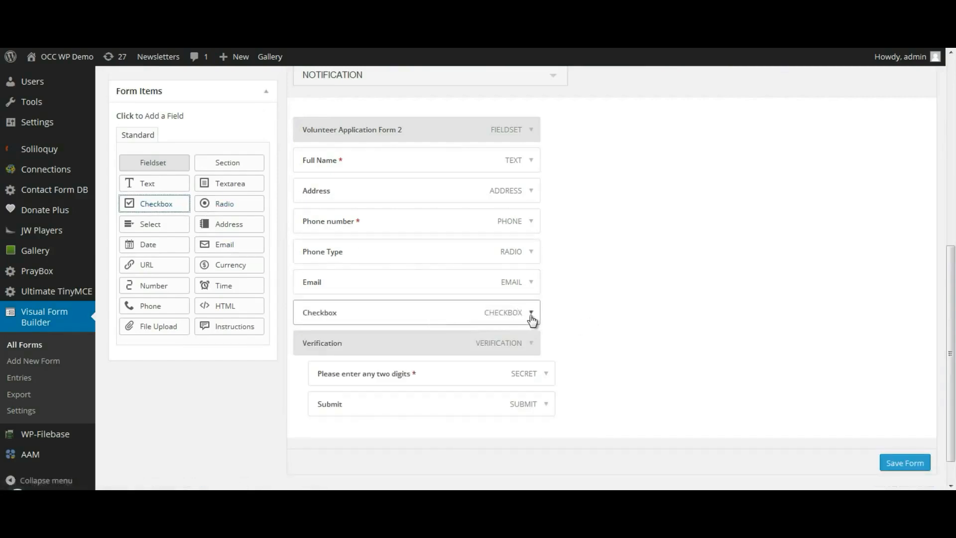
click(532, 305)
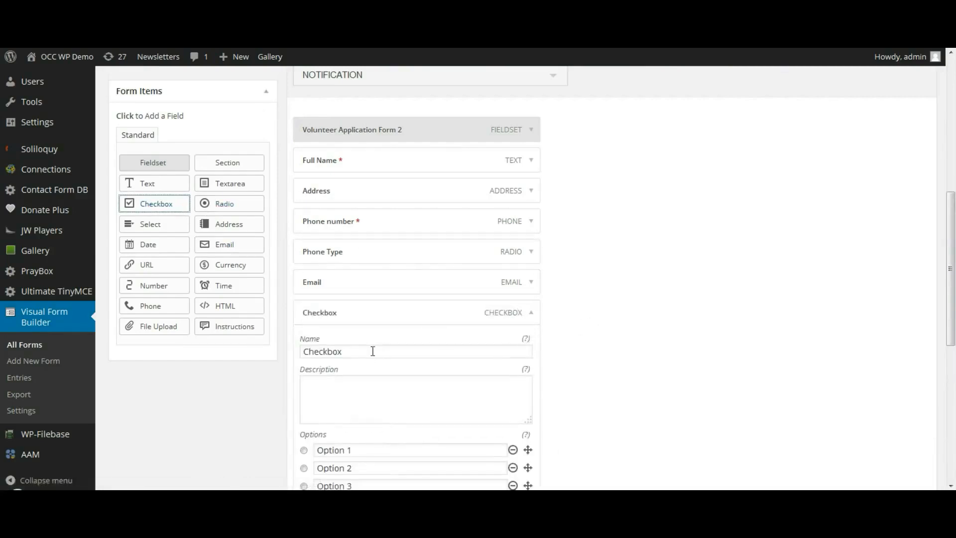
drag(371, 350, 259, 342)
key(ctrl+v)
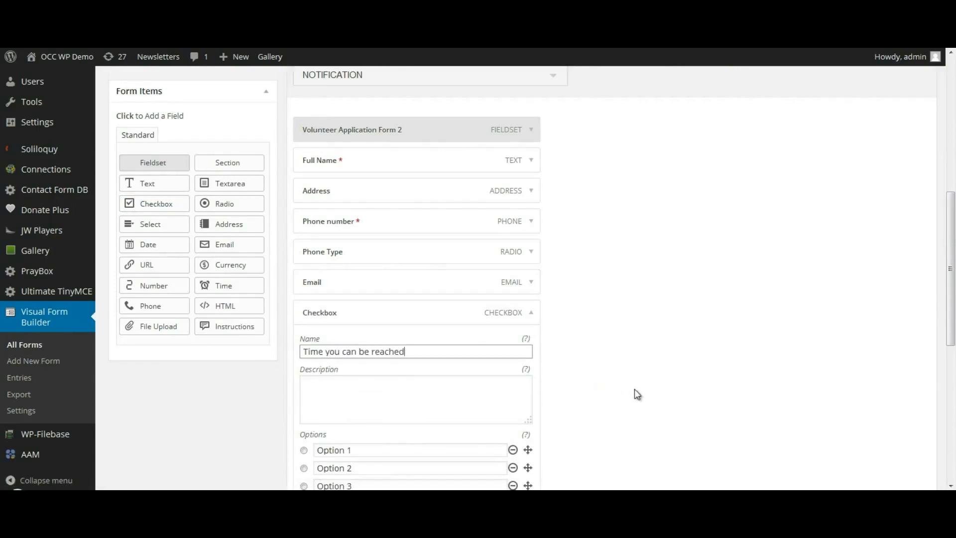
Set the three options of the "Time you can be reached" checkbox field to Morning, Afternoon and Evening.
scroll(441, 363, down, 3)
drag(363, 314, 283, 314)
text(Morning)
key(Tab)
key(Tab)
key(Tab)
text(A)
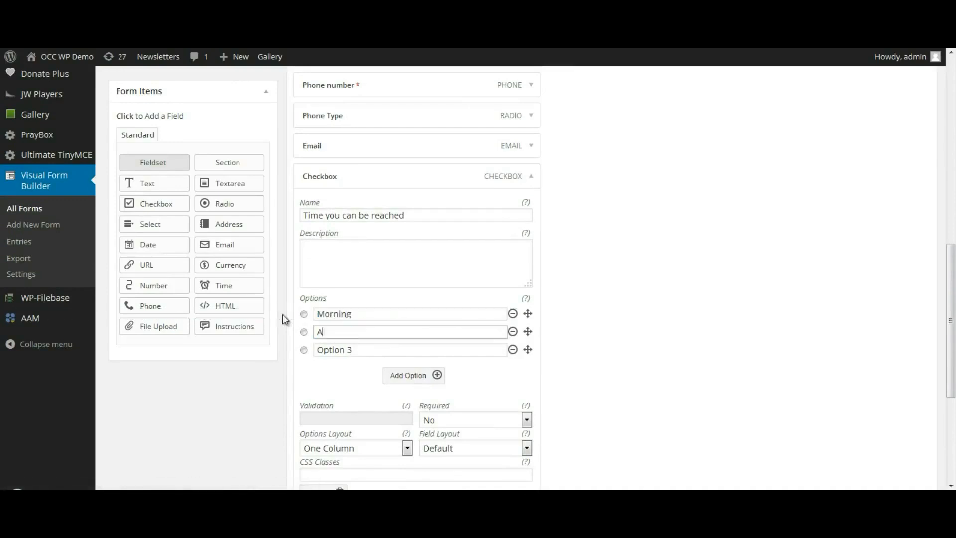
text(fternoon)
key(Tab)
key(Tab)
key(Tab)
text(Evening)
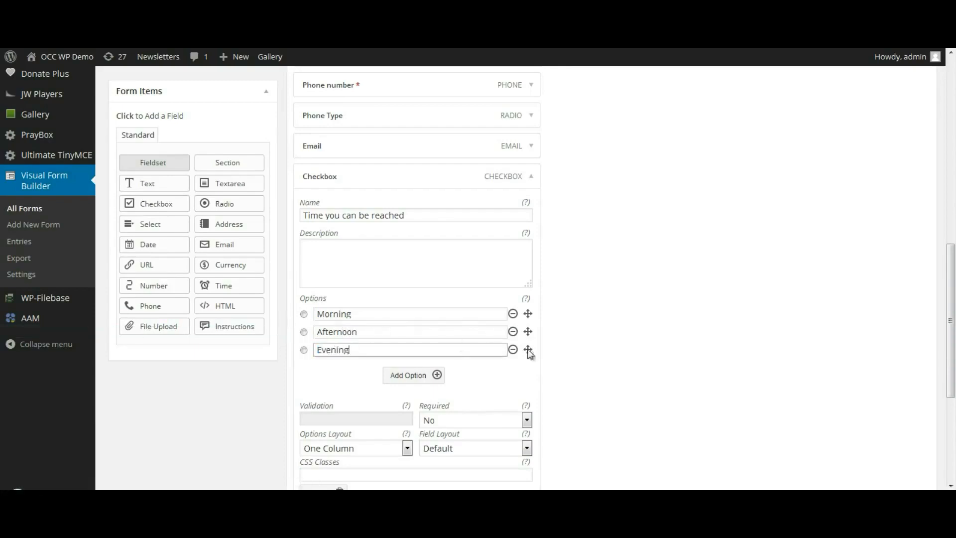
Save the form with the configured "Time you can be reached" checkbox field.
scroll(682, 380, down, 3)
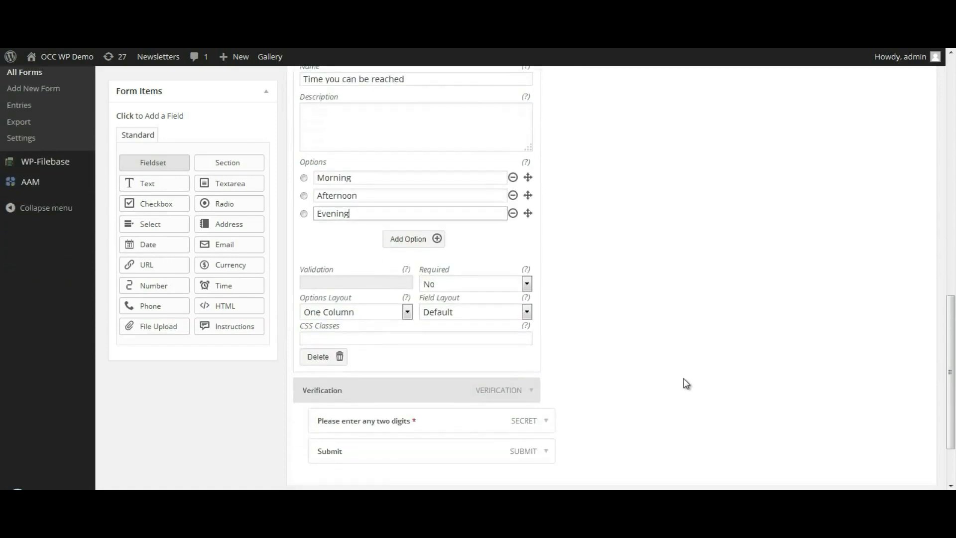
scroll(684, 381, down, 2)
click(910, 428)
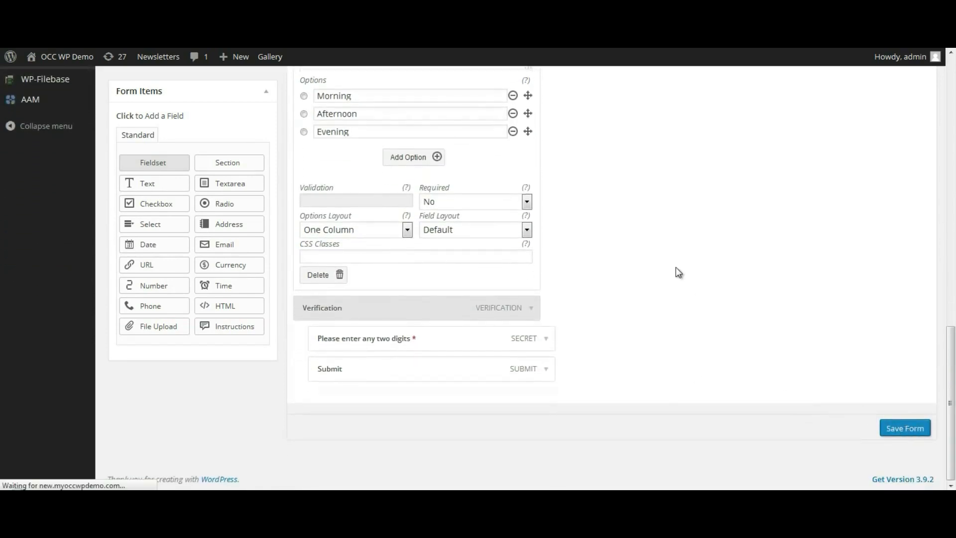
Copy the text "Why you want to volunteer" from the Word outline and return to the form in WordPress.
key(alt+Tab)
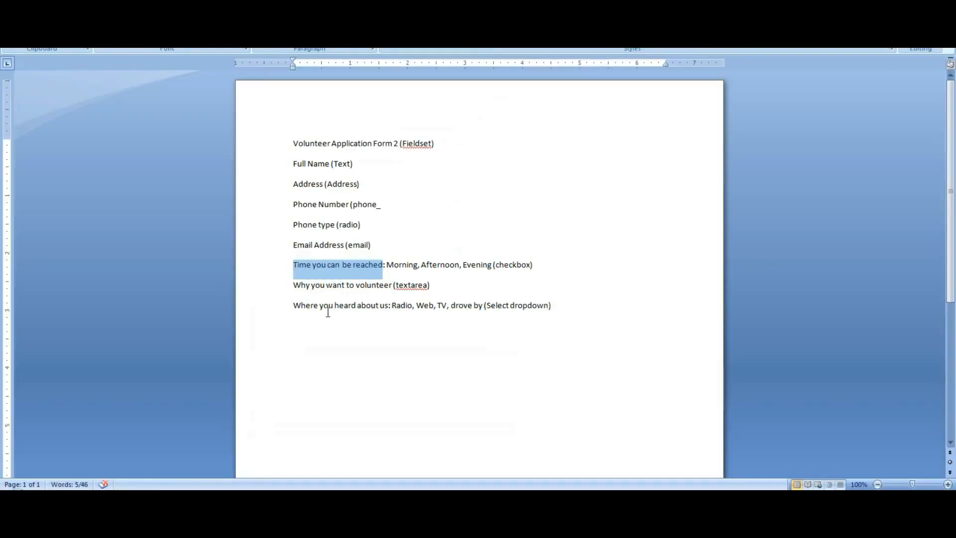
drag(294, 285, 377, 290)
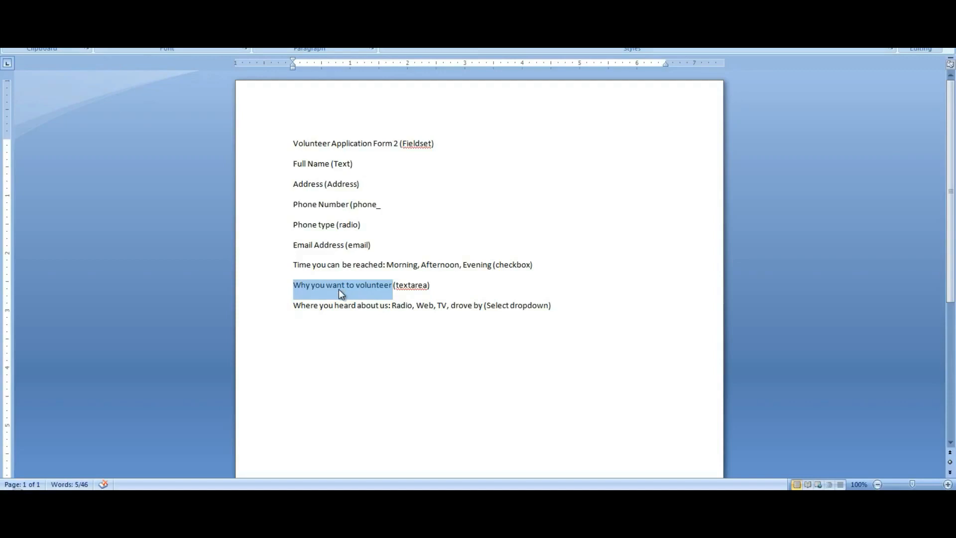
key(alt+Tab)
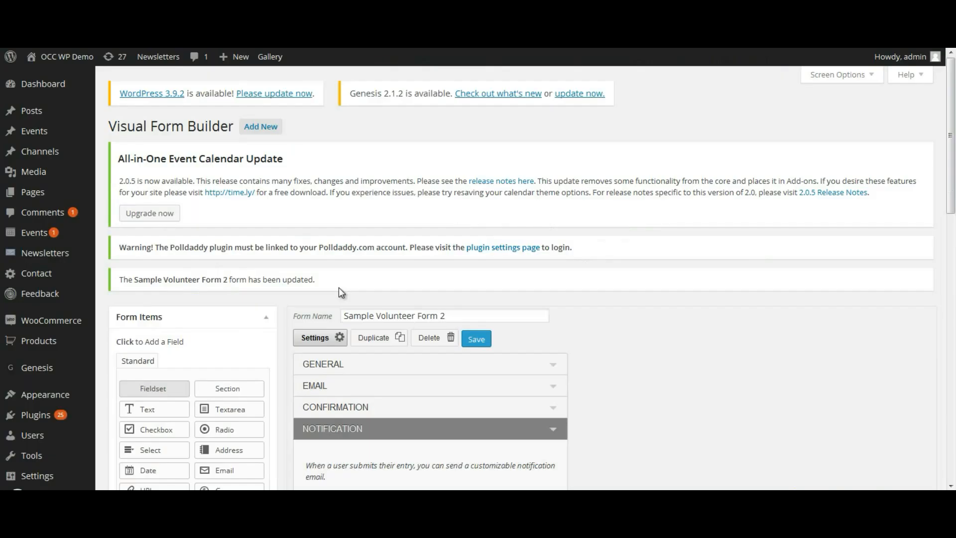
Collapse the notification settings and add a Textarea field to the form.
scroll(647, 295, down, 2)
scroll(647, 295, down, 1)
click(551, 292)
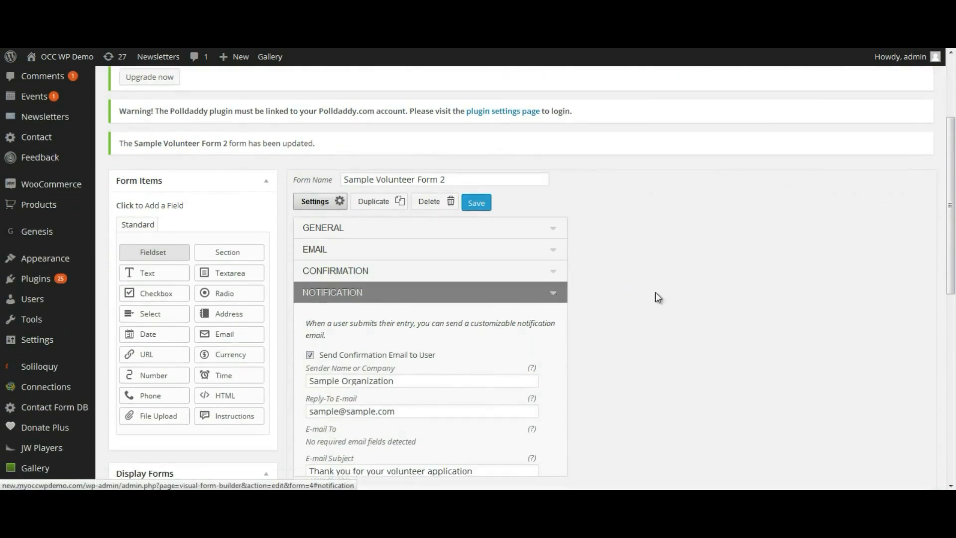
scroll(673, 287, down, 3)
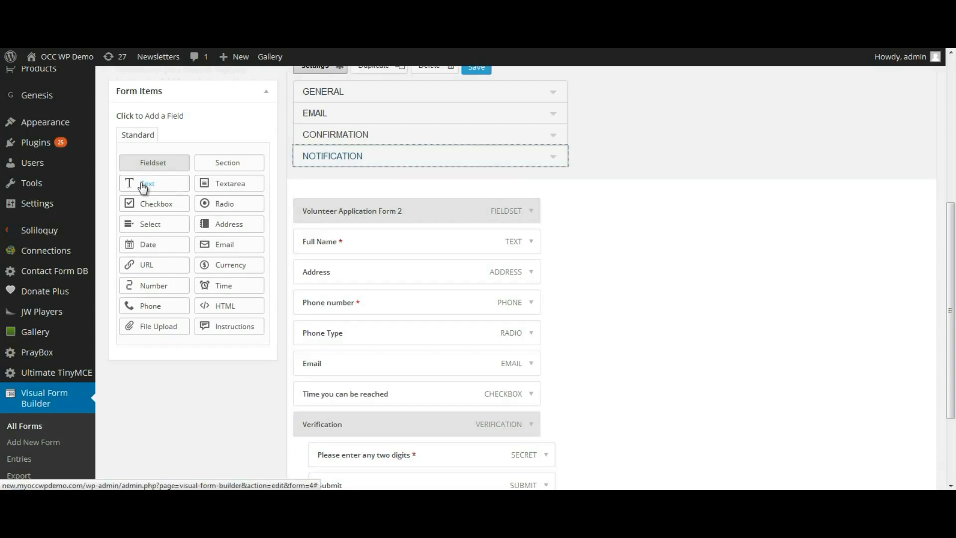
click(218, 184)
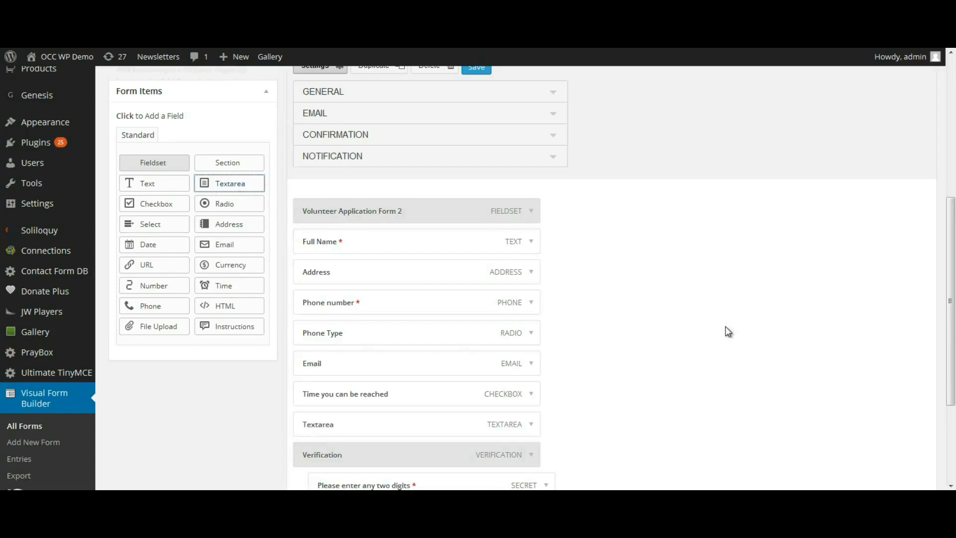
Name the new Textarea field "Why you want to volunteer" and set Required to Yes.
scroll(728, 331, down, 3)
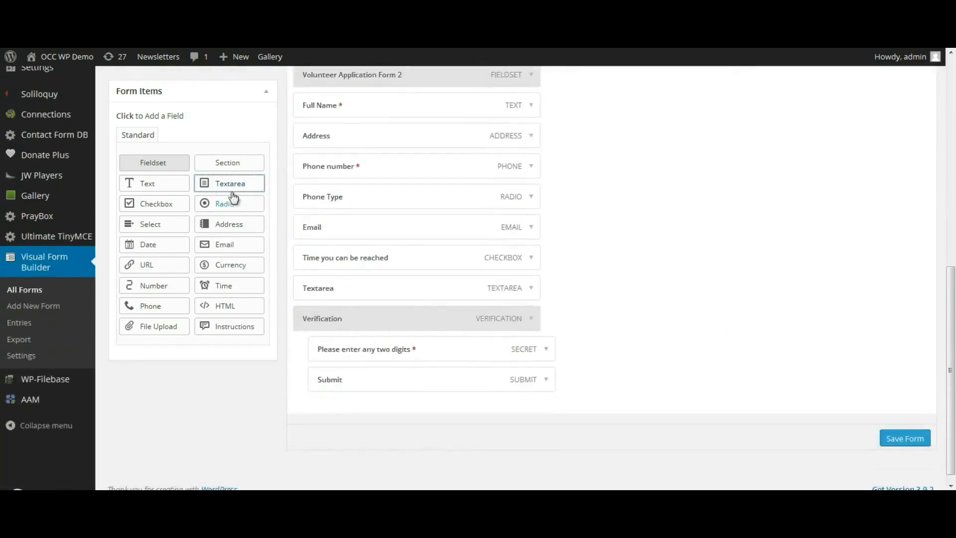
click(531, 296)
double_click(362, 332)
text(Why you want to volunteer)
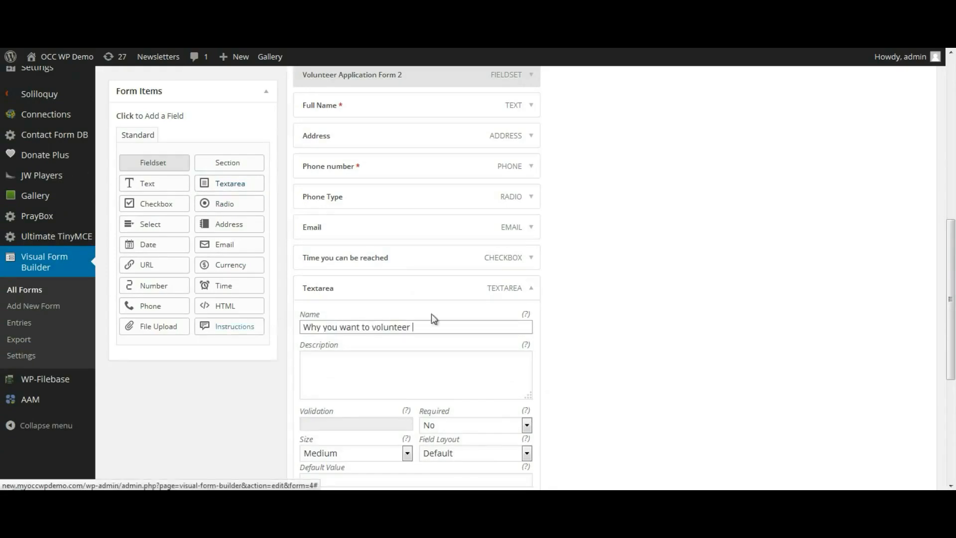
scroll(662, 330, down, 2)
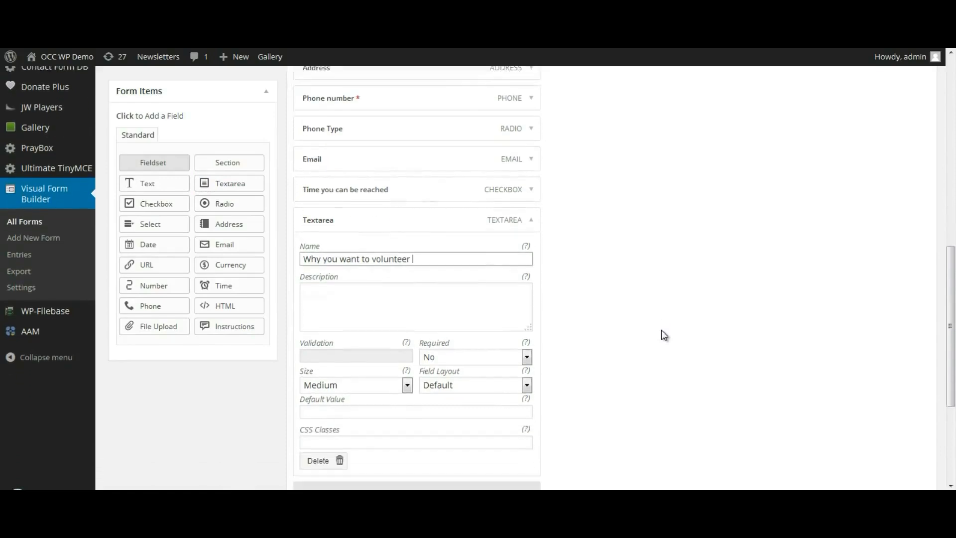
click(526, 357)
click(433, 382)
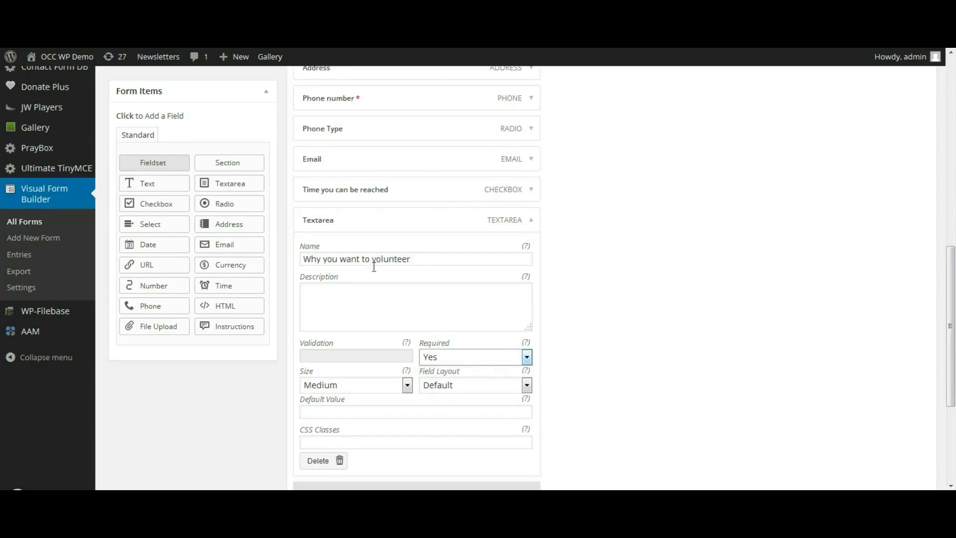
Save the form with the required "Why you want to volunteer" field.
scroll(737, 384, down, 2)
scroll(736, 385, down, 2)
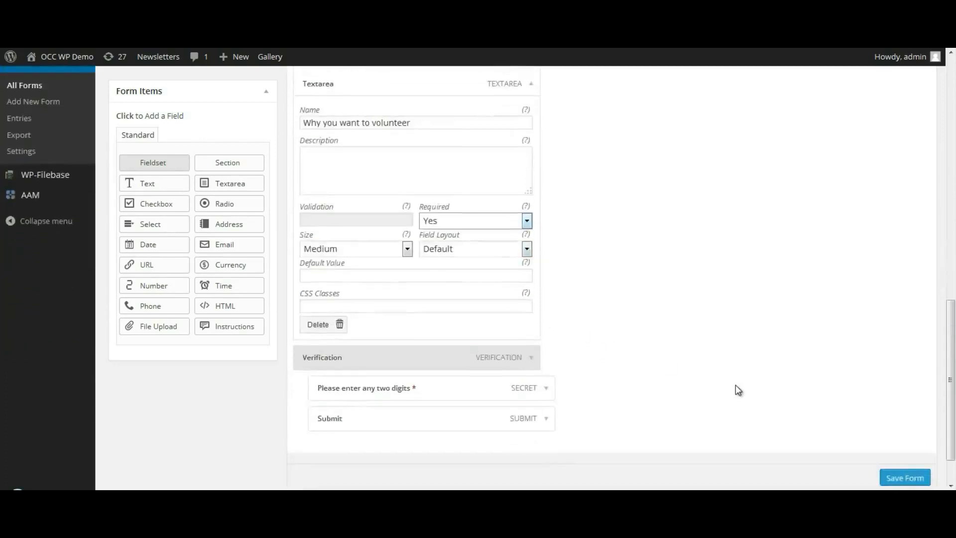
click(907, 478)
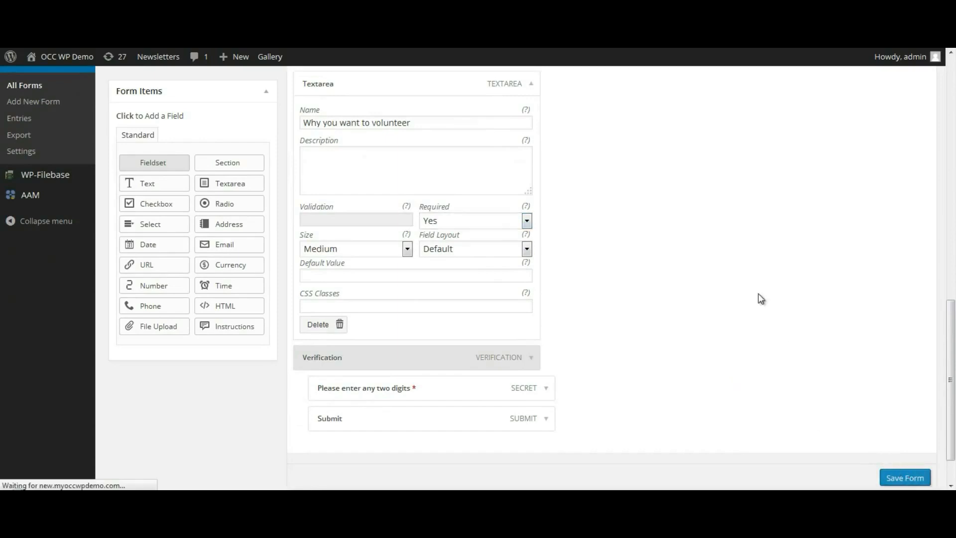
Copy the text "Where you heard about us" from the Word outline and return to the form in WordPress.
key(alt+Tab)
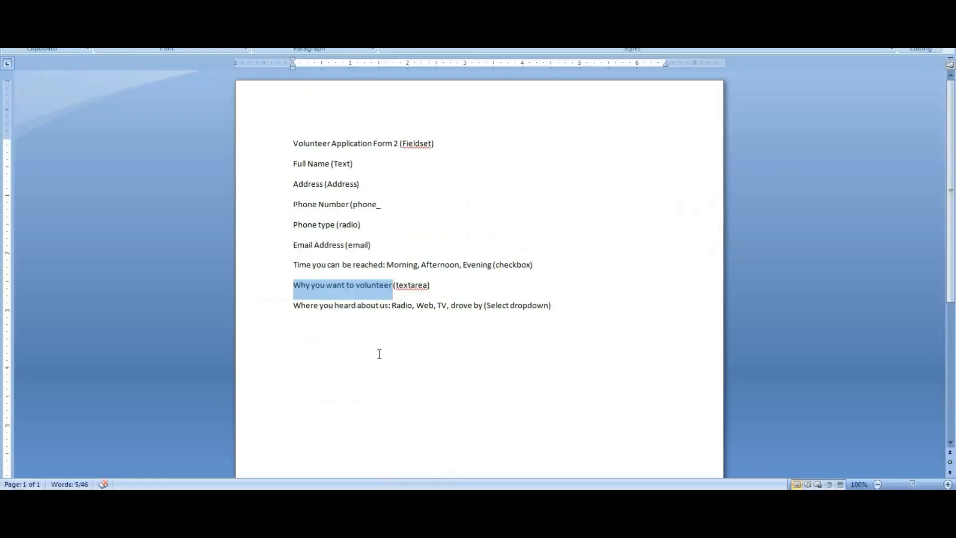
drag(292, 305, 388, 304)
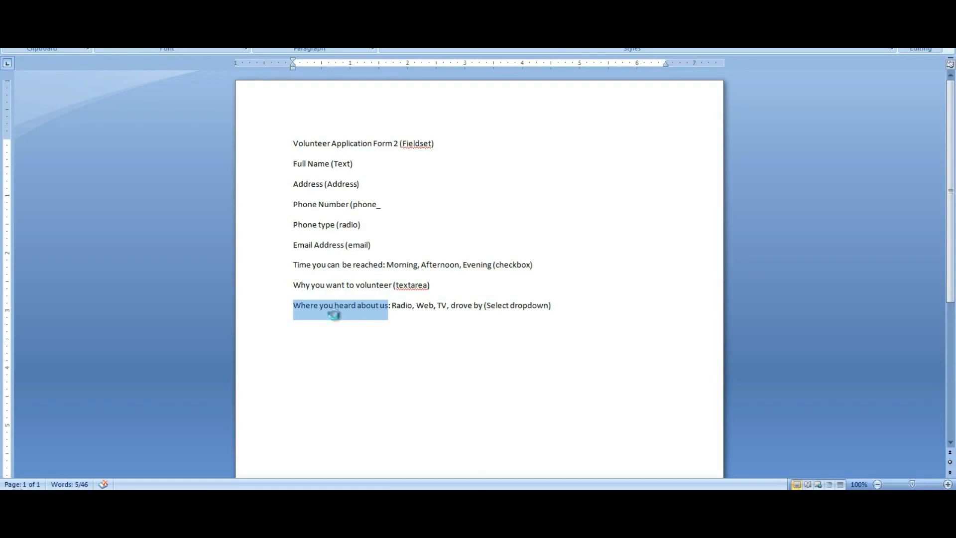
key(alt+Tab)
Collapse the notification settings and add a Select field to the form.
scroll(655, 329, down, 5)
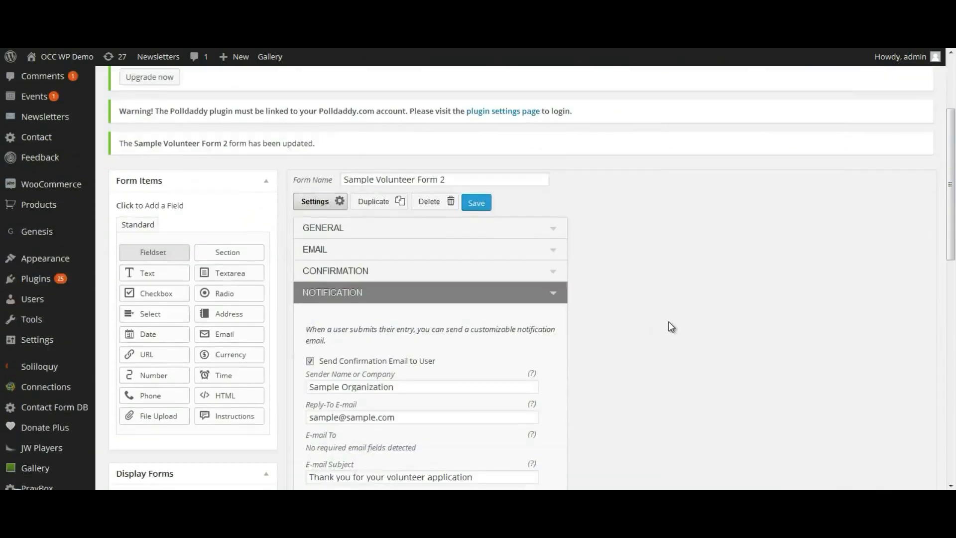
click(551, 224)
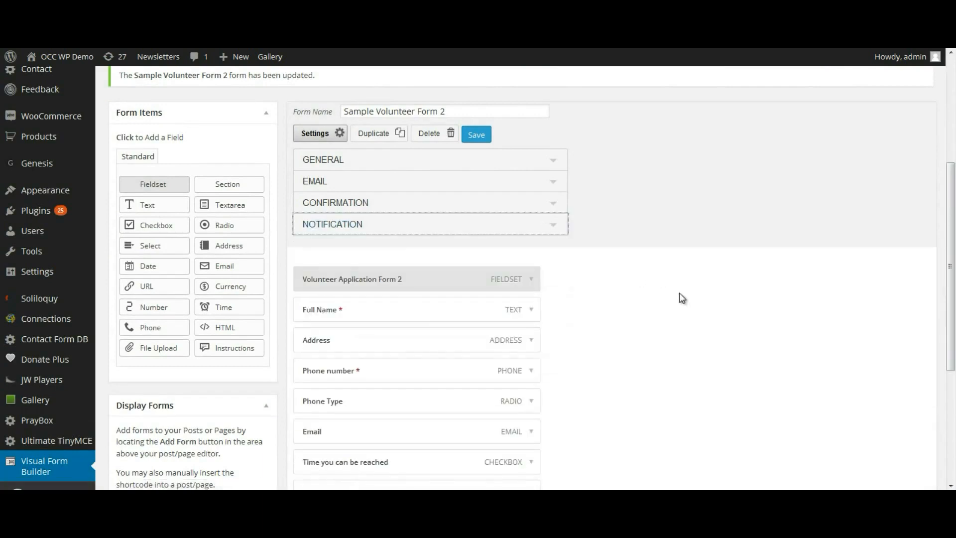
scroll(682, 292, down, 2)
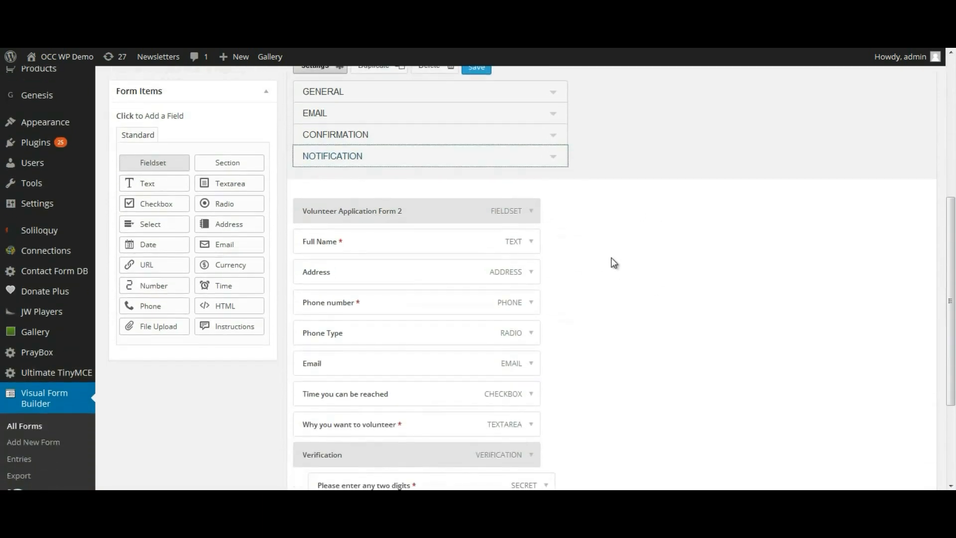
click(144, 225)
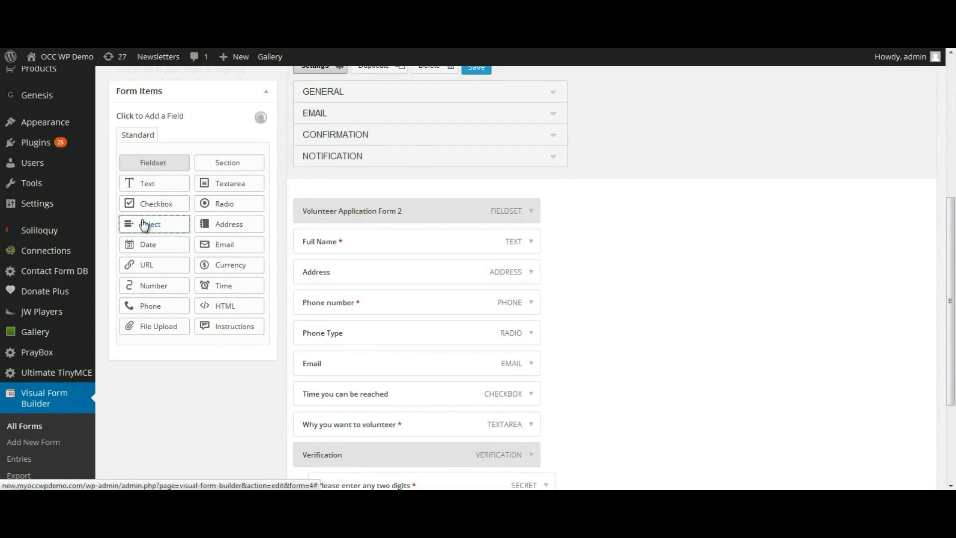
Name the new Select field "Where you heard about us?".
scroll(722, 313, down, 3)
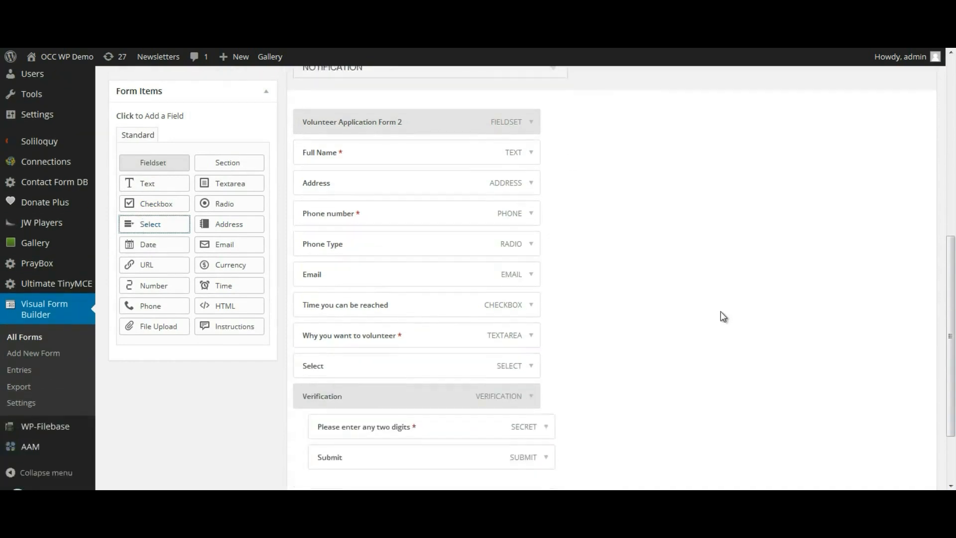
scroll(723, 317, down, 2)
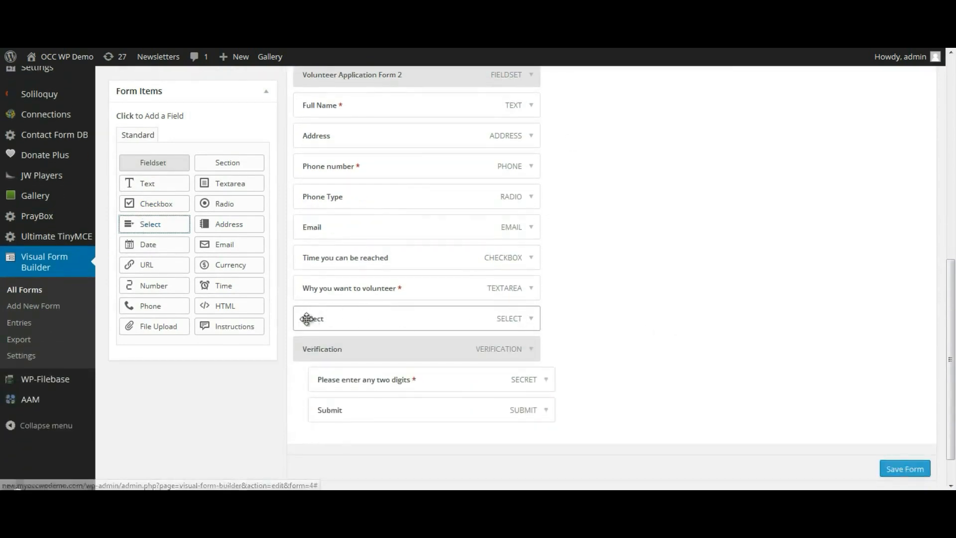
click(531, 322)
drag(352, 357, 279, 351)
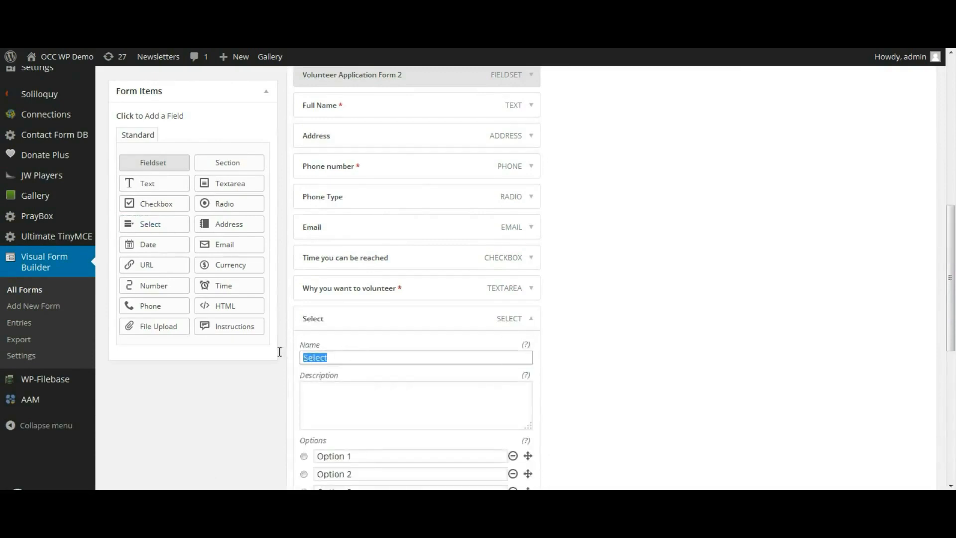
text(Where you heard about us?)
Copy "Radio" from the Word outline and paste it as the Select field's first option in WordPress.
scroll(735, 346, down, 4)
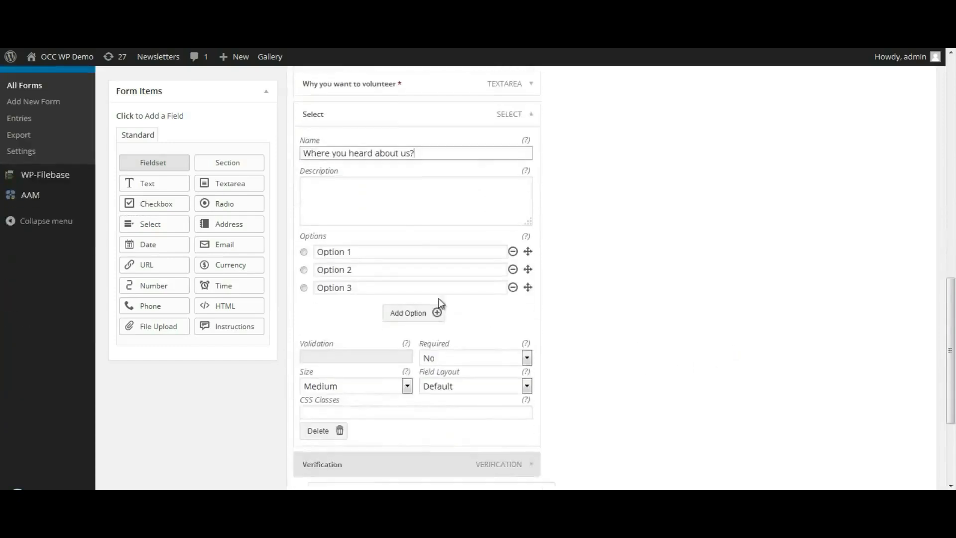
key(alt+Tab)
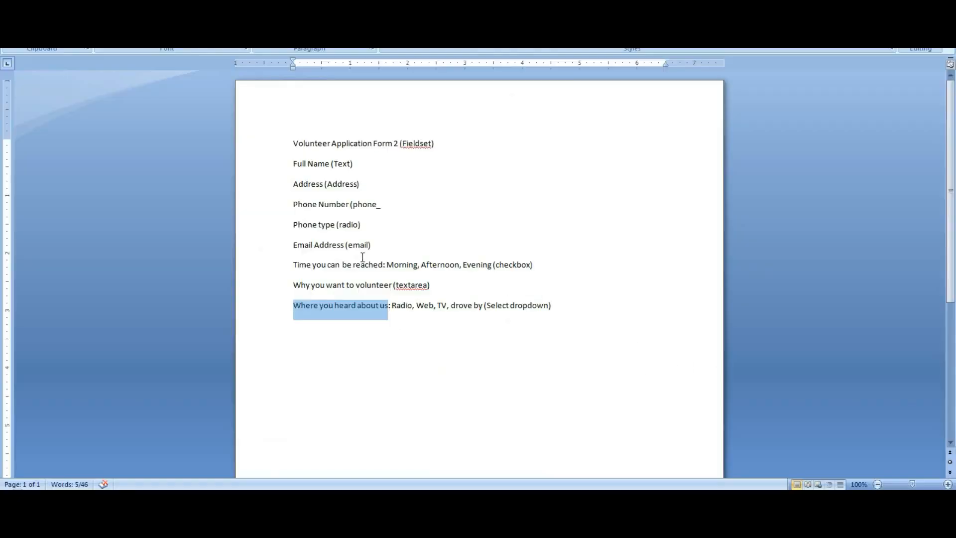
double_click(401, 305)
key(ctrl+c)
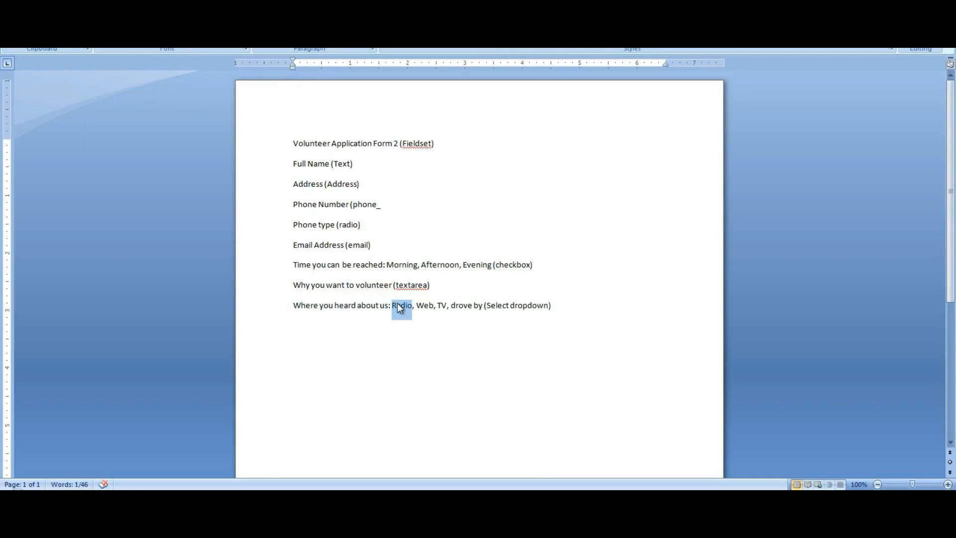
key(alt+Tab)
drag(355, 252, 268, 248)
key(ctrl+v)
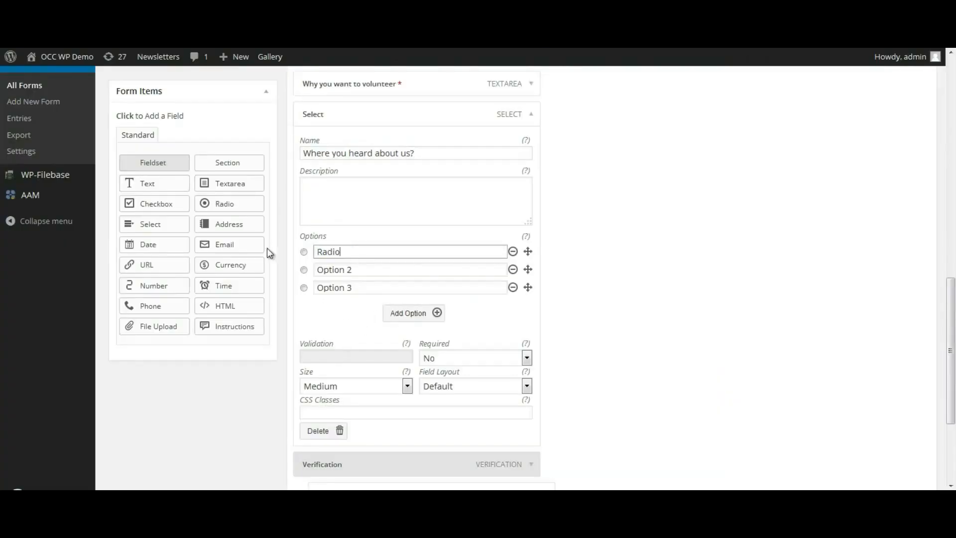
Set the Select field's second option to TV and its third option to Web.
drag(354, 272, 287, 265)
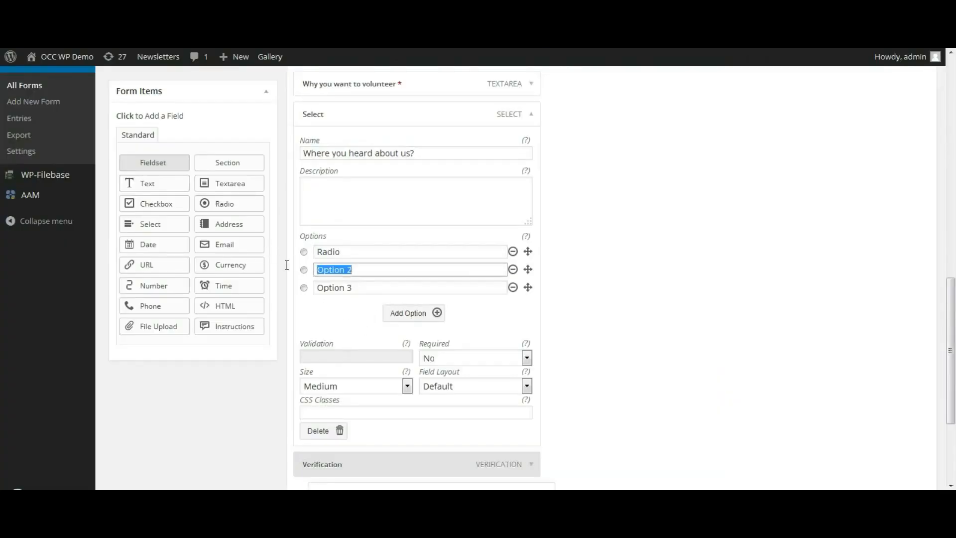
text(TV)
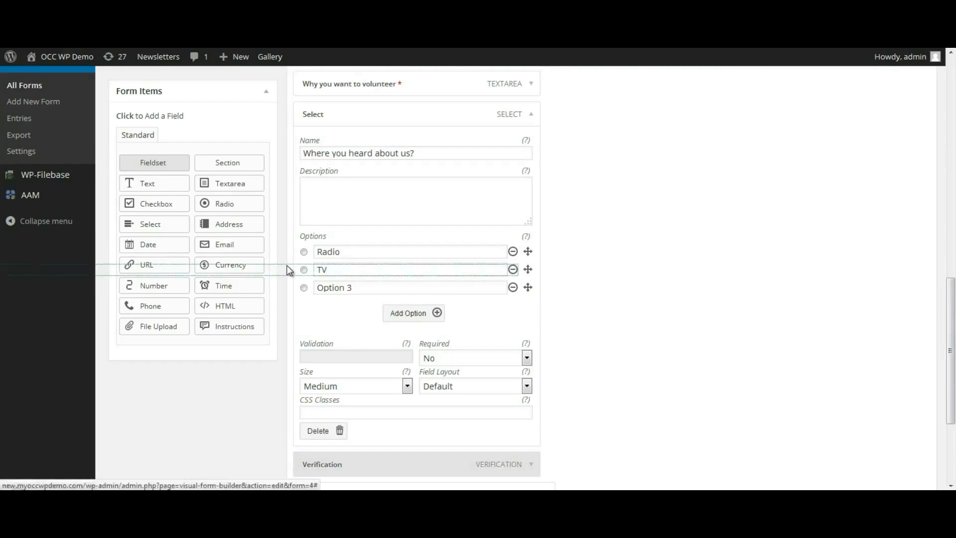
key(Tab)
text(b)
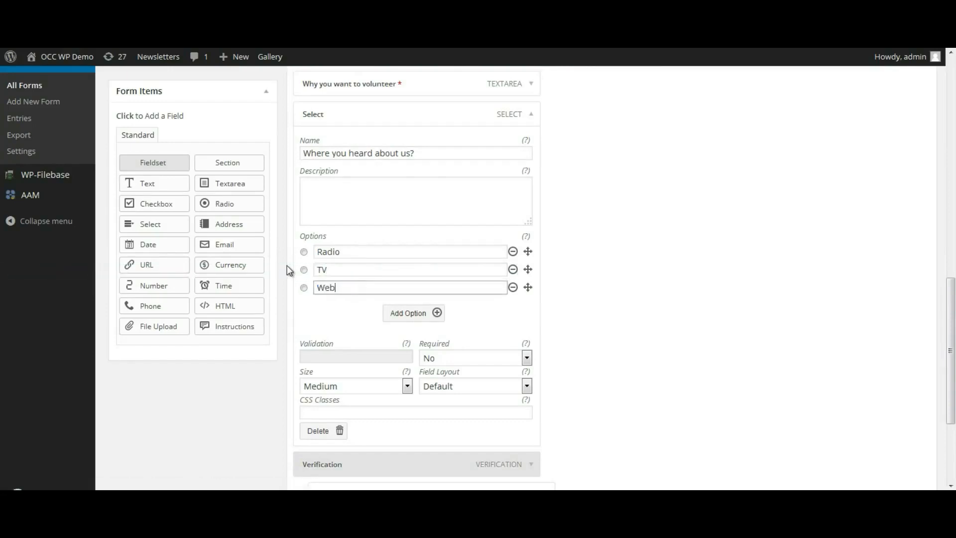
Add "Drove by" as the Select field's fourth option and save the form.
click(436, 313)
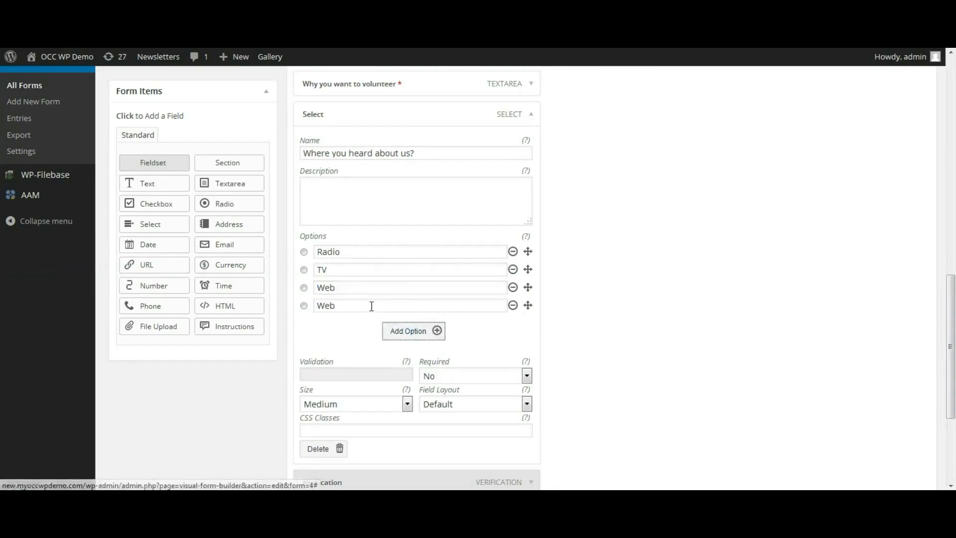
drag(335, 306, 262, 304)
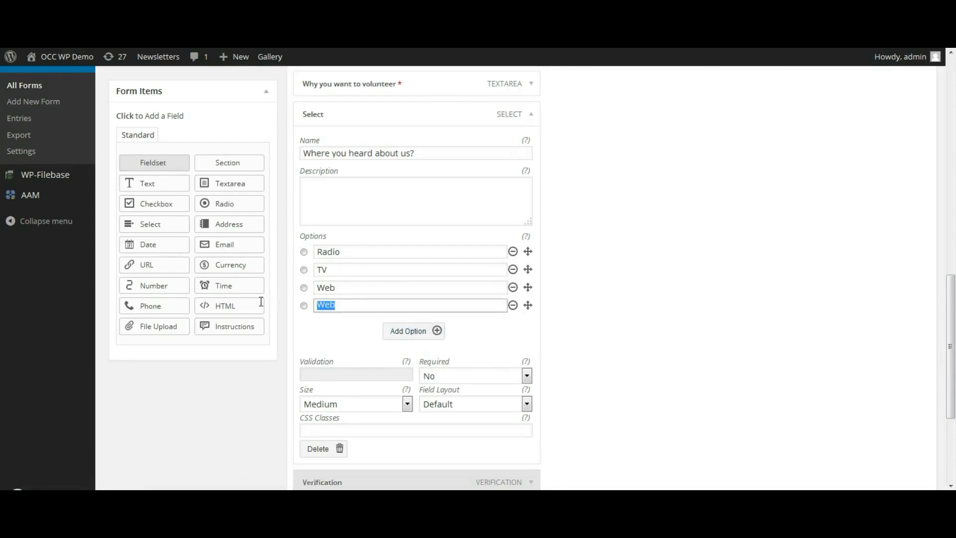
text(Dro)
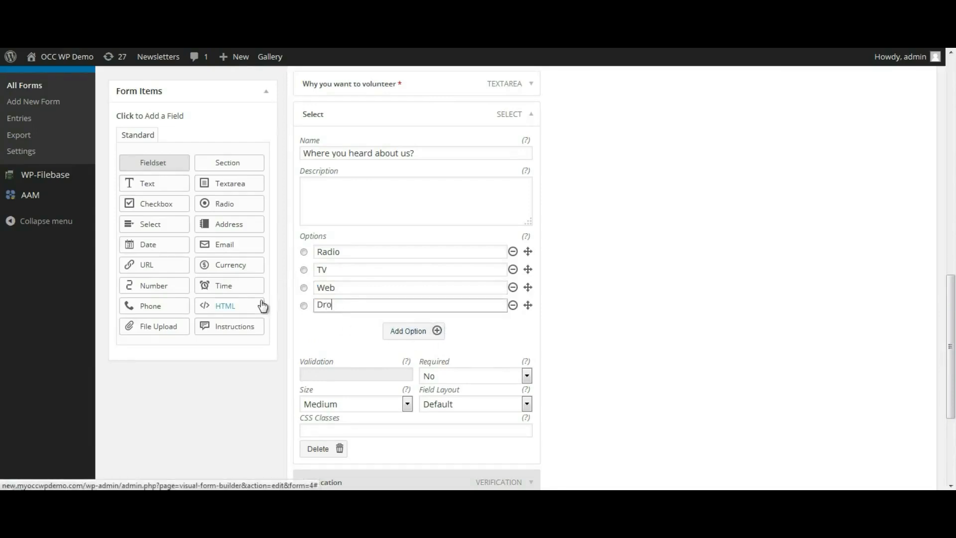
text(ve by)
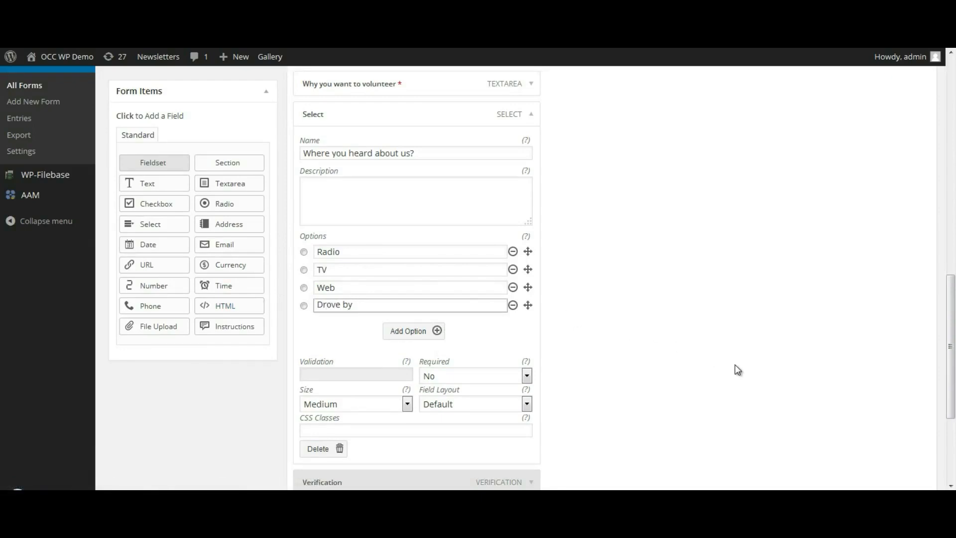
scroll(736, 369, down, 1)
scroll(739, 374, down, 3)
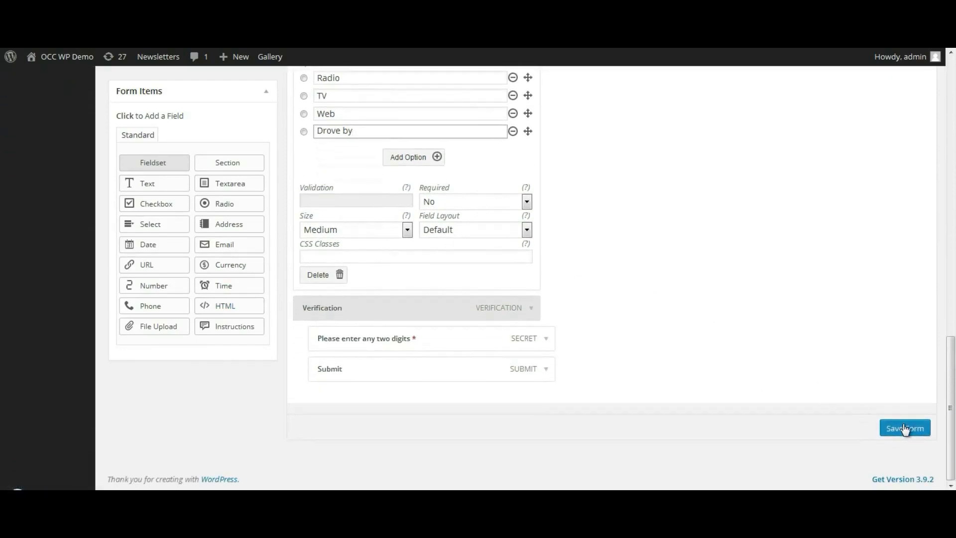
click(904, 428)
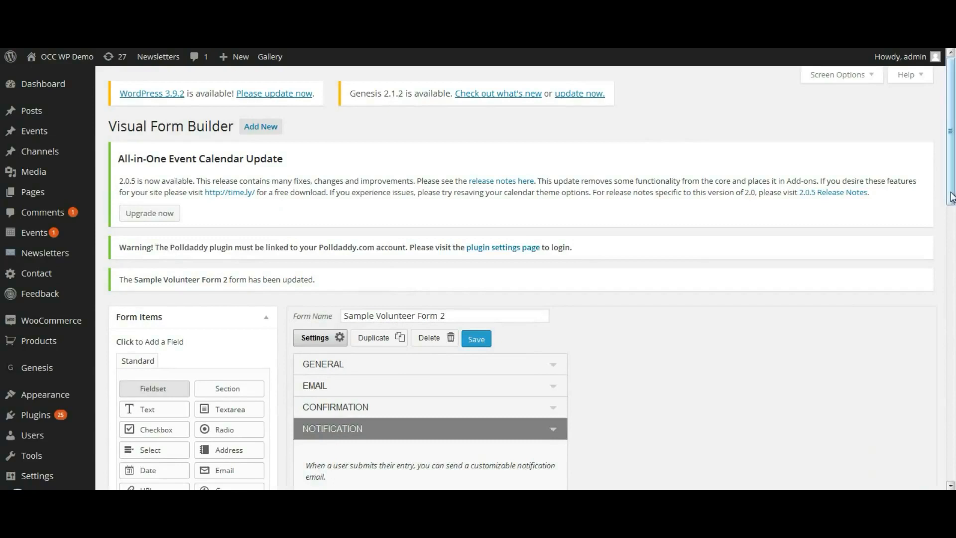
Copy the form's shortcode [vfb id='4'] from the display instructions.
drag(951, 197, 949, 288)
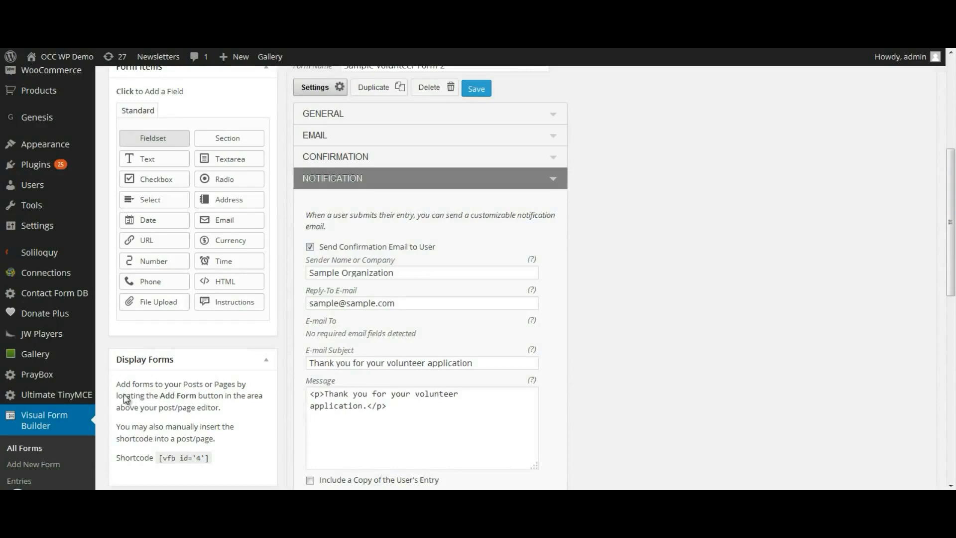
drag(163, 395, 202, 399)
click(198, 398)
drag(162, 459, 159, 459)
key(ctrl+c)
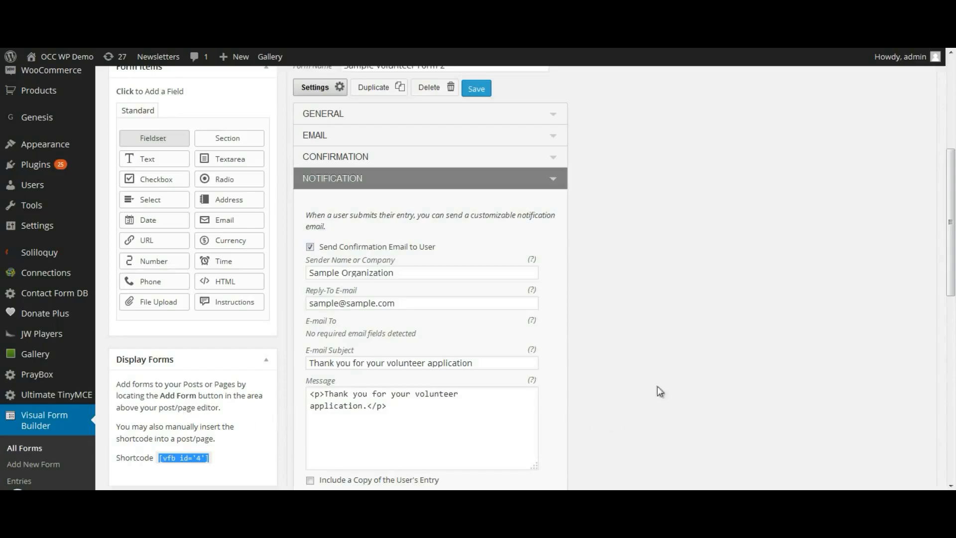
Open the list of all pages and look through the site's existing pages.
scroll(668, 367, up, 5)
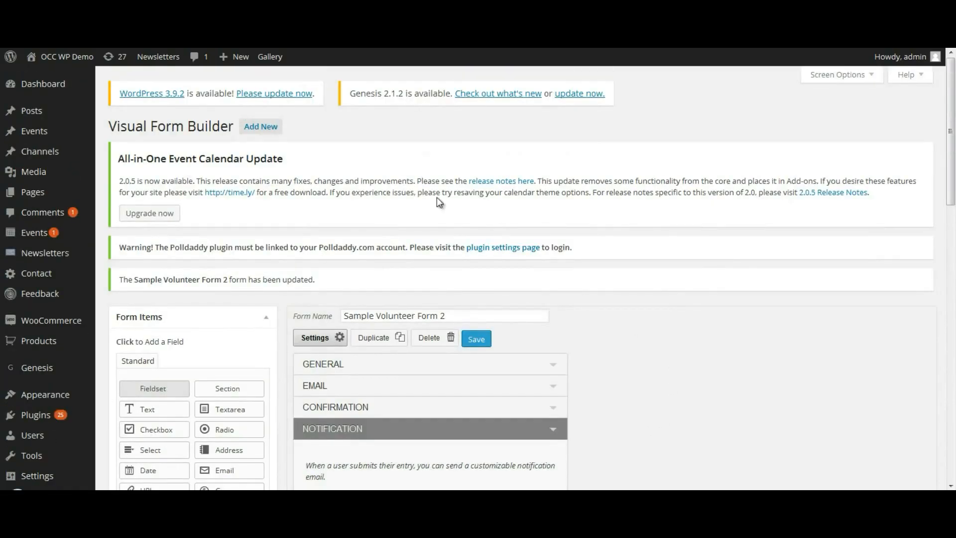
mouse_move(31, 193)
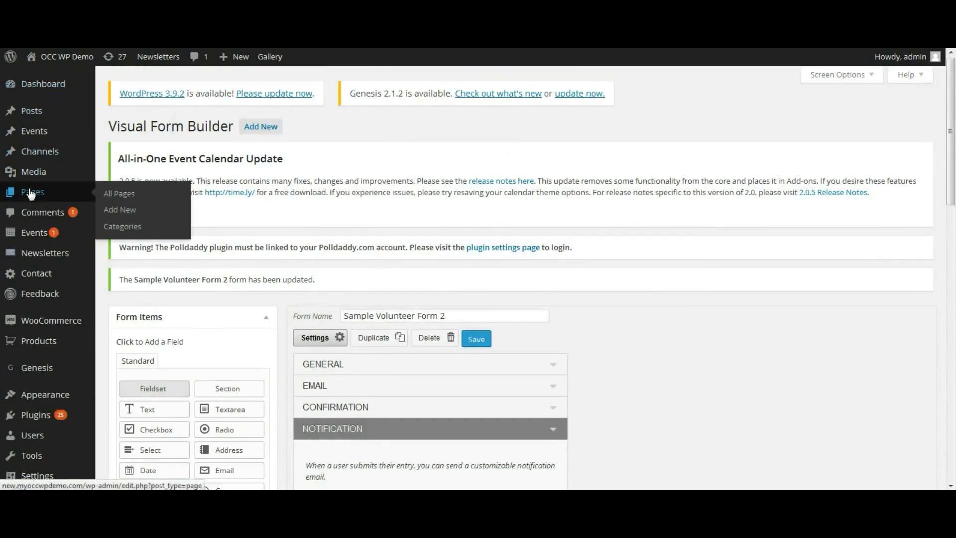
click(135, 194)
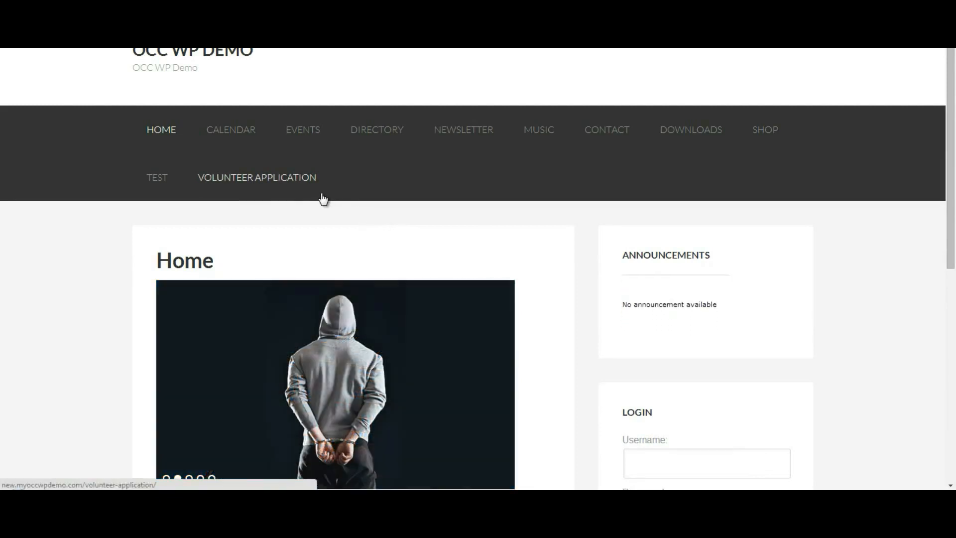
key(ctrl+Tab)
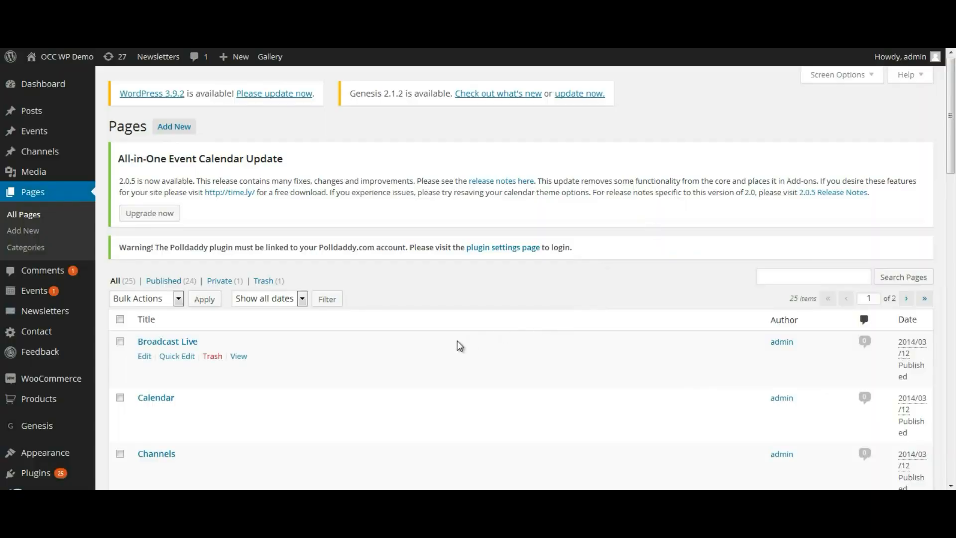
scroll(455, 344, down, 10)
scroll(454, 341, down, 9)
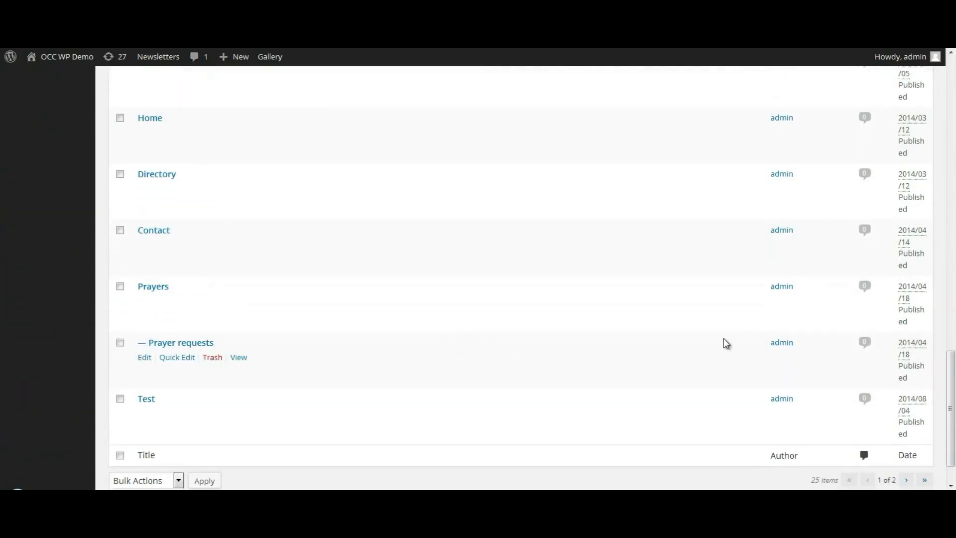
drag(951, 400, 953, 101)
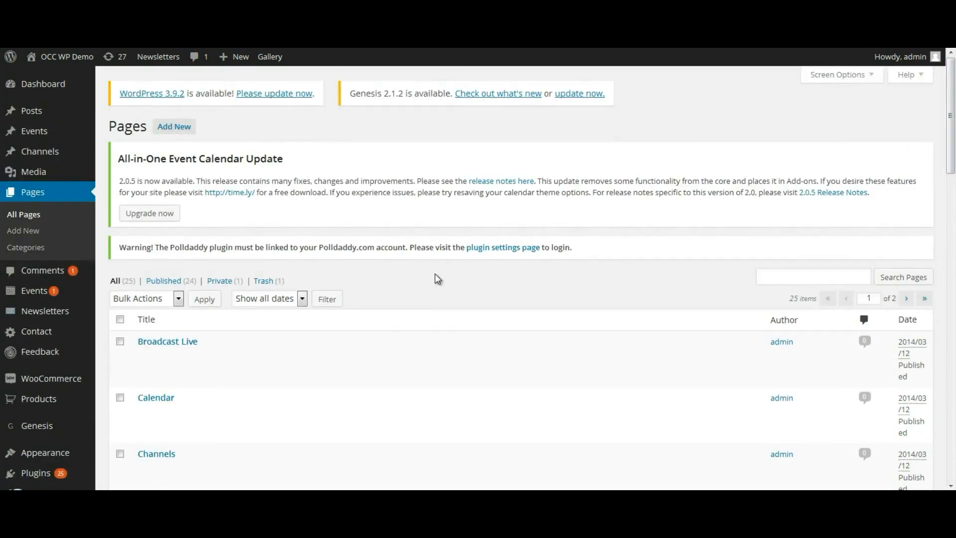
Create a new page titled "Volunteer application".
click(174, 126)
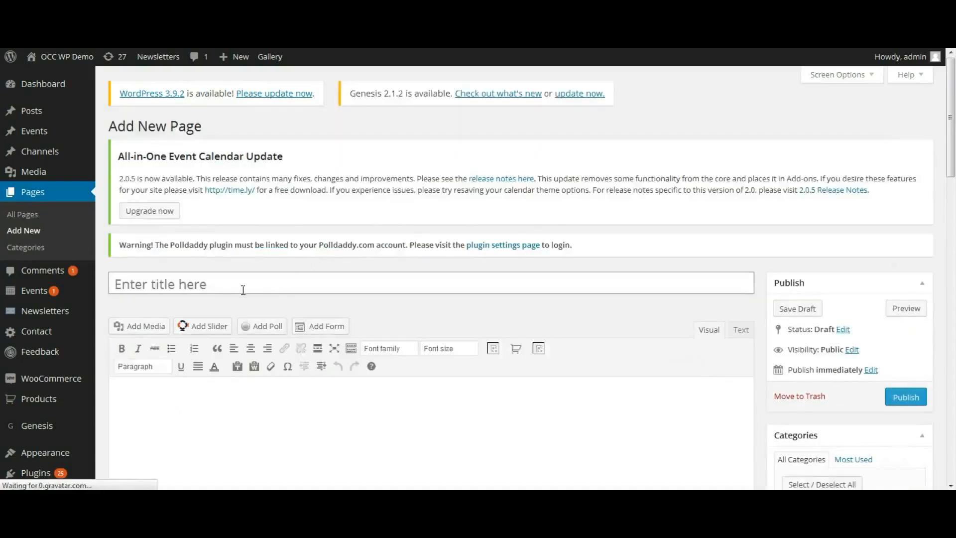
click(243, 288)
text(Volun)
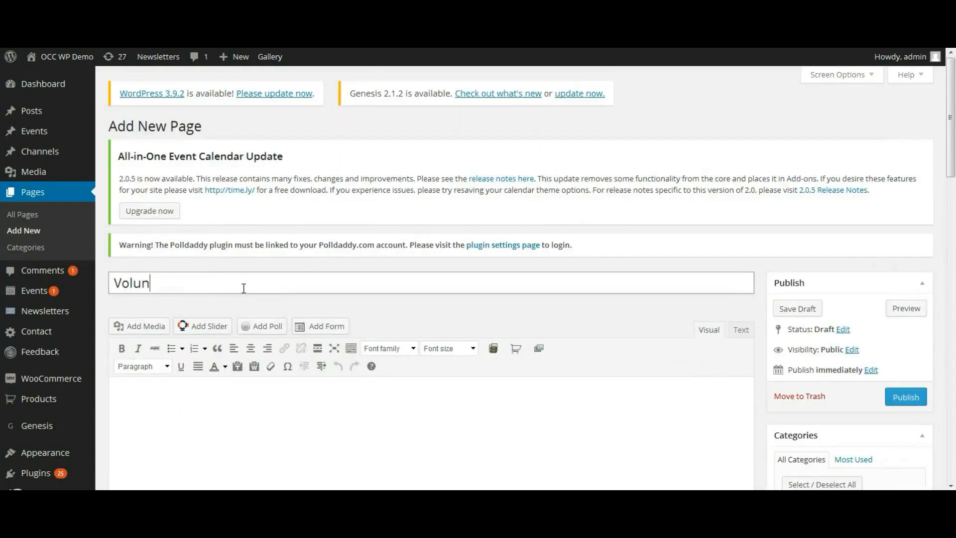
text(teer application)
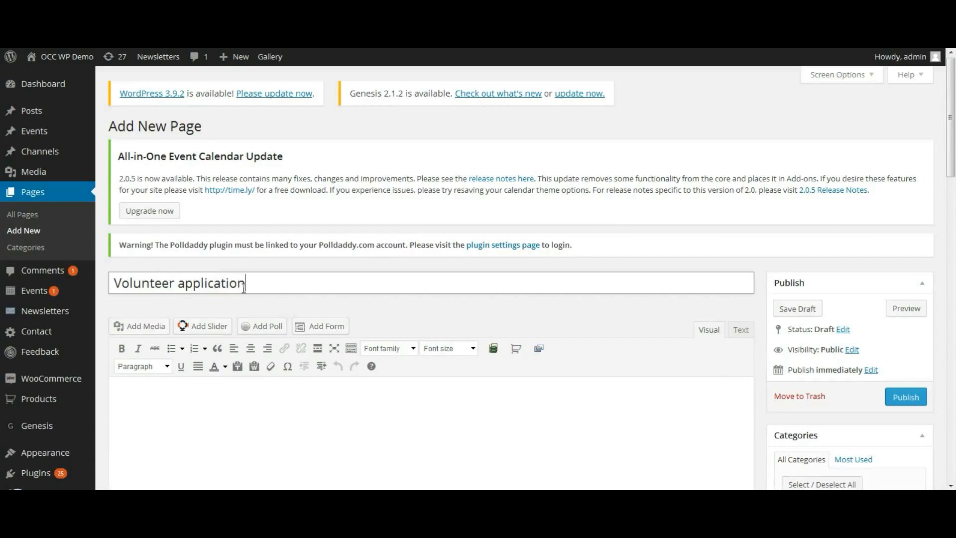
Paste the shortcode [vfb id='4'] into the page body and delete it again.
click(163, 394)
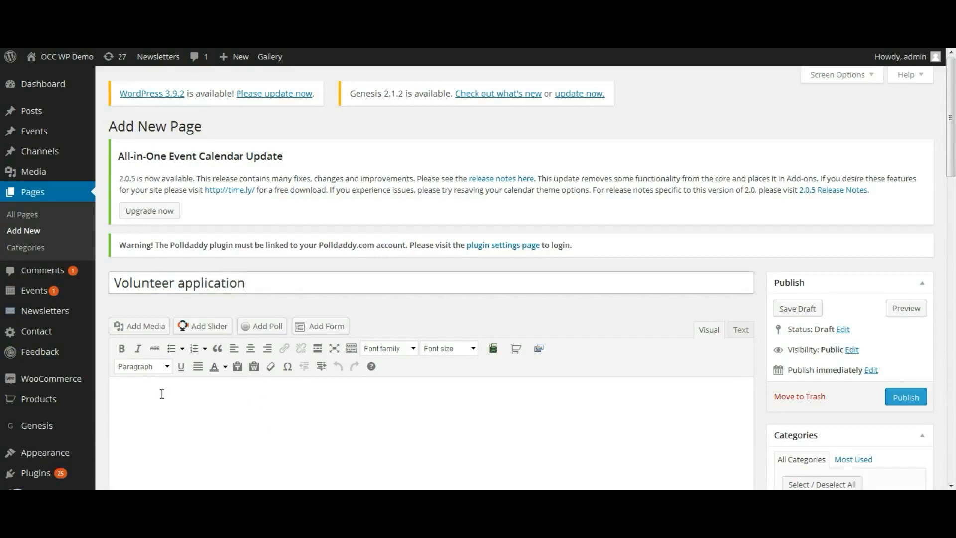
key(ctrl+v)
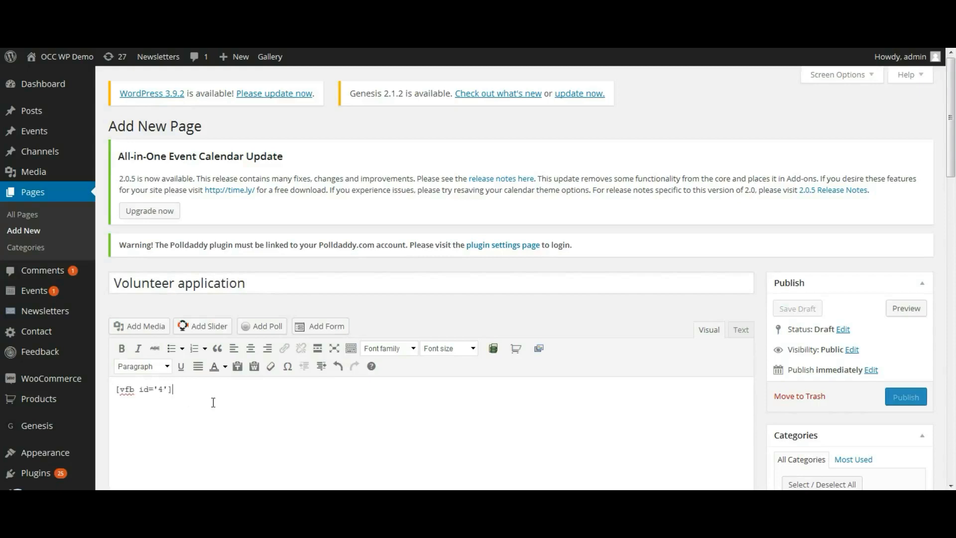
drag(179, 391, 96, 389)
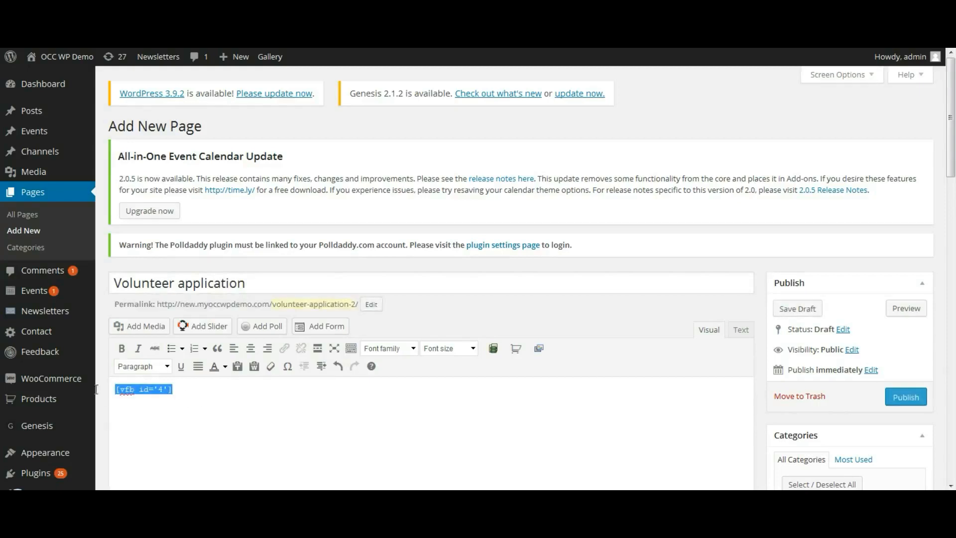
click(143, 389)
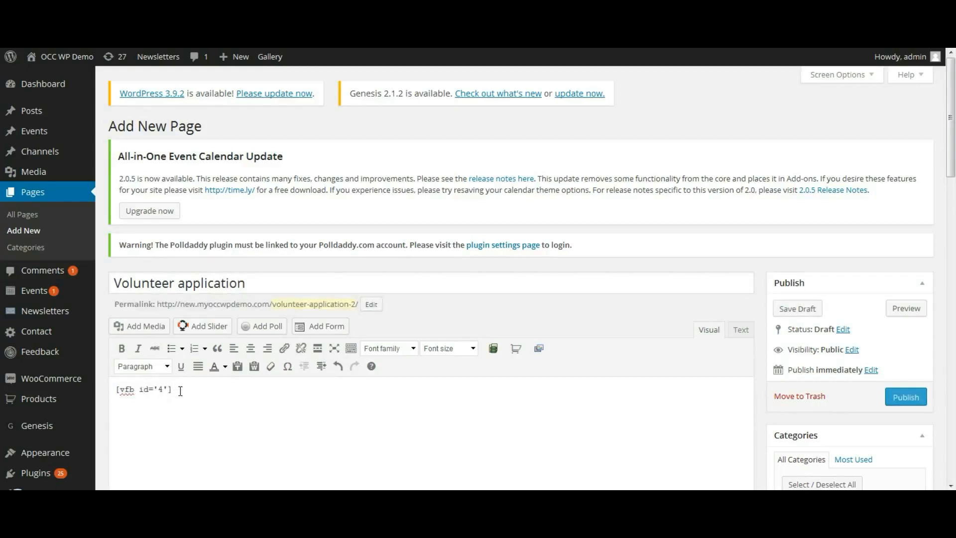
drag(180, 391, 85, 393)
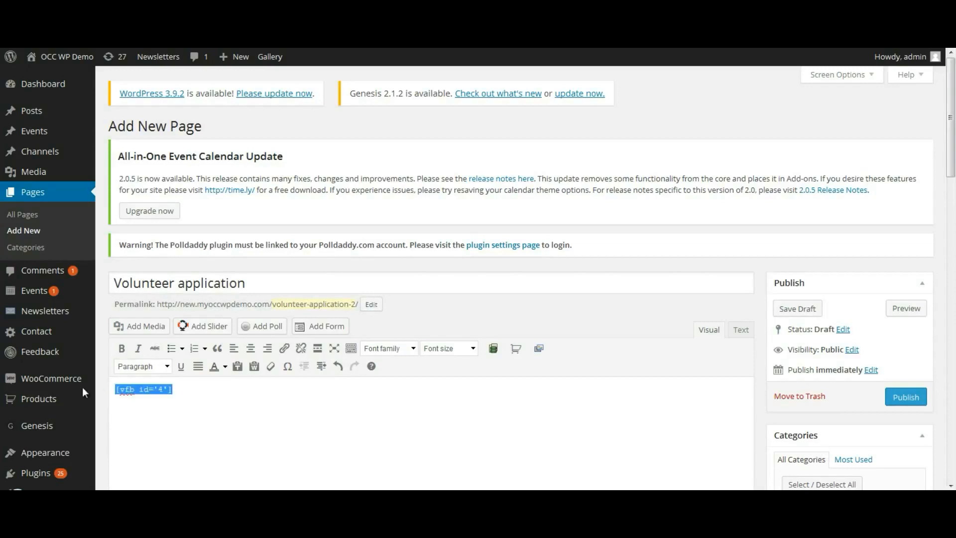
key(Delete)
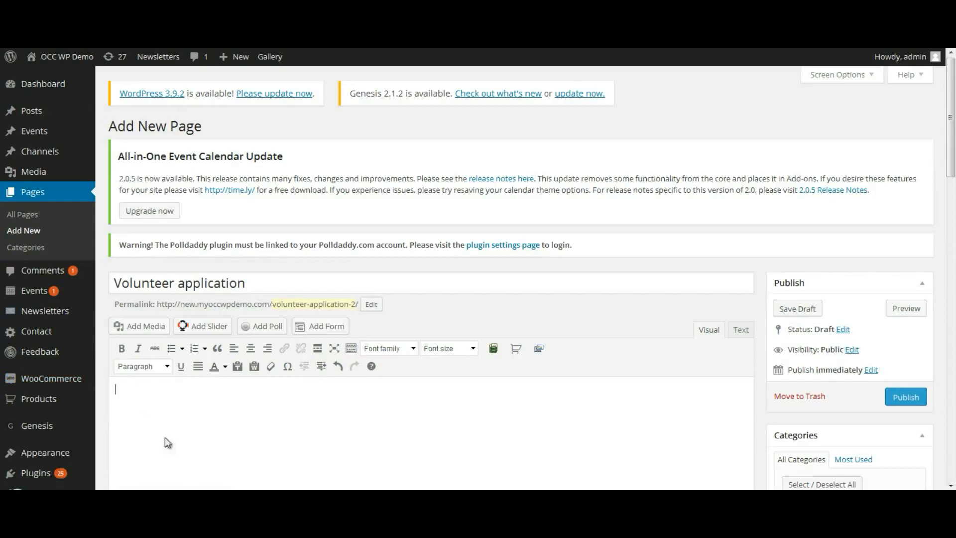
Insert Sample Volunteer Form 2 into the page body with the form inserter and publish the page.
click(324, 326)
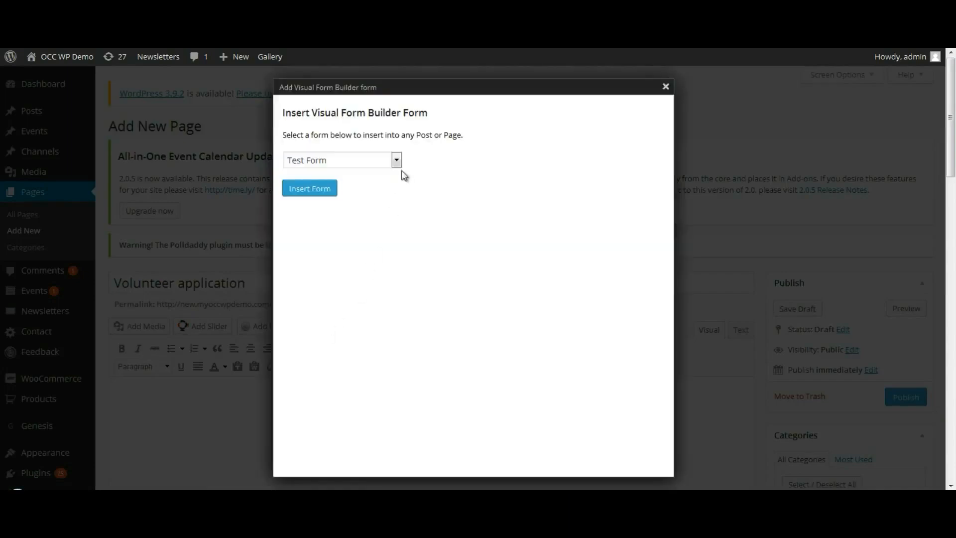
click(396, 160)
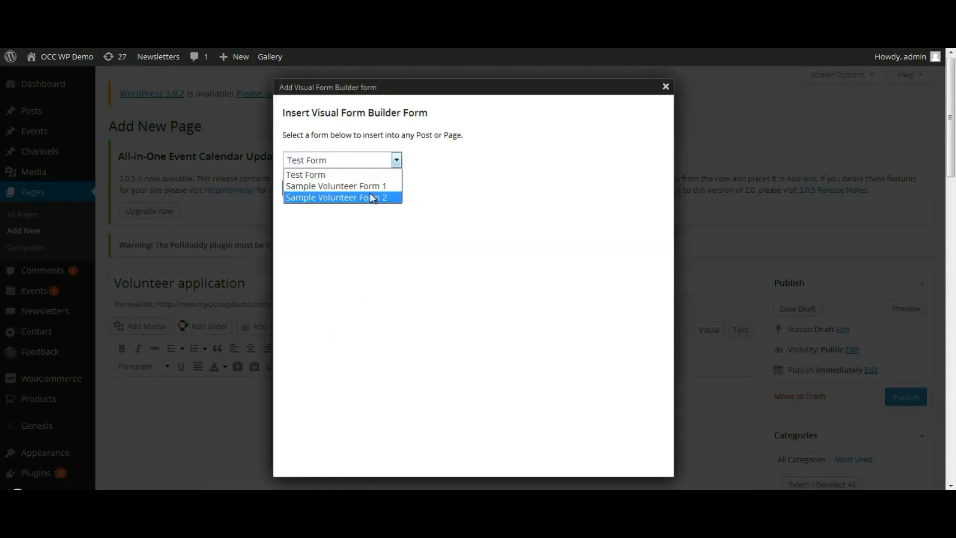
click(305, 197)
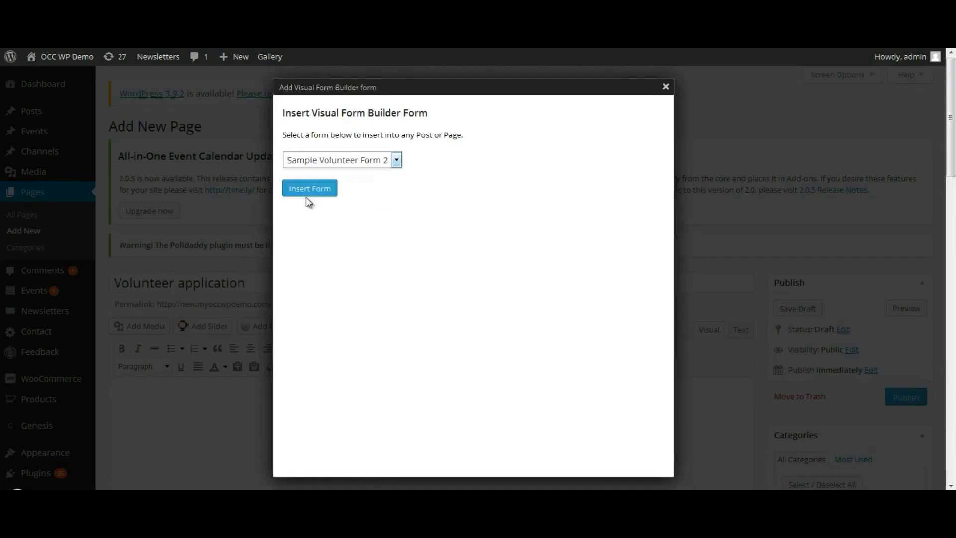
click(305, 192)
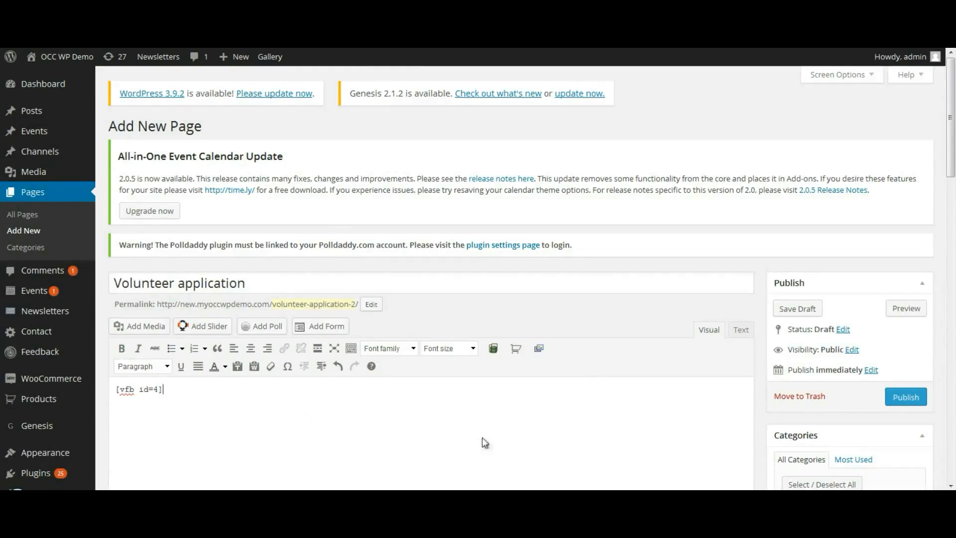
click(903, 399)
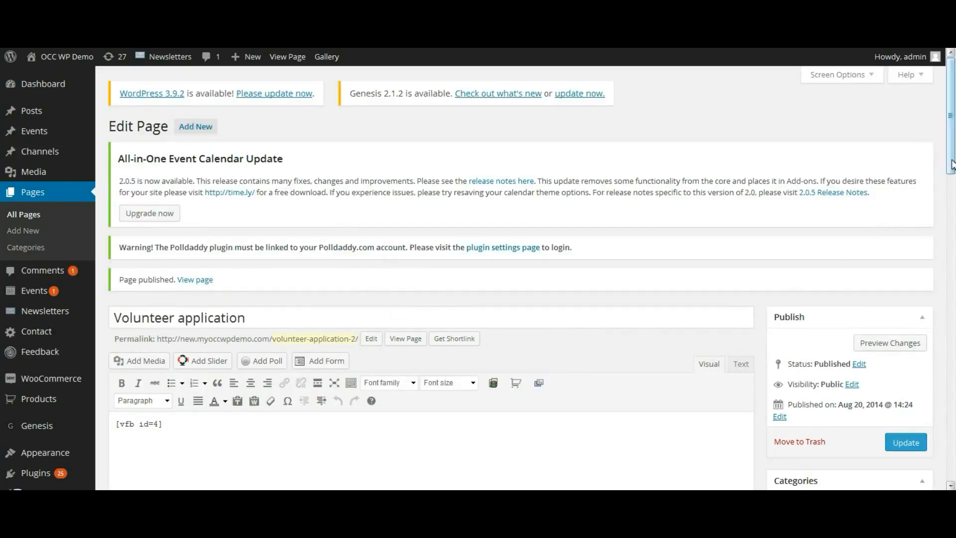
Open the site's menu editor and remove the last "Volunteer application" item from the primary menu.
scroll(543, 277, down, 3)
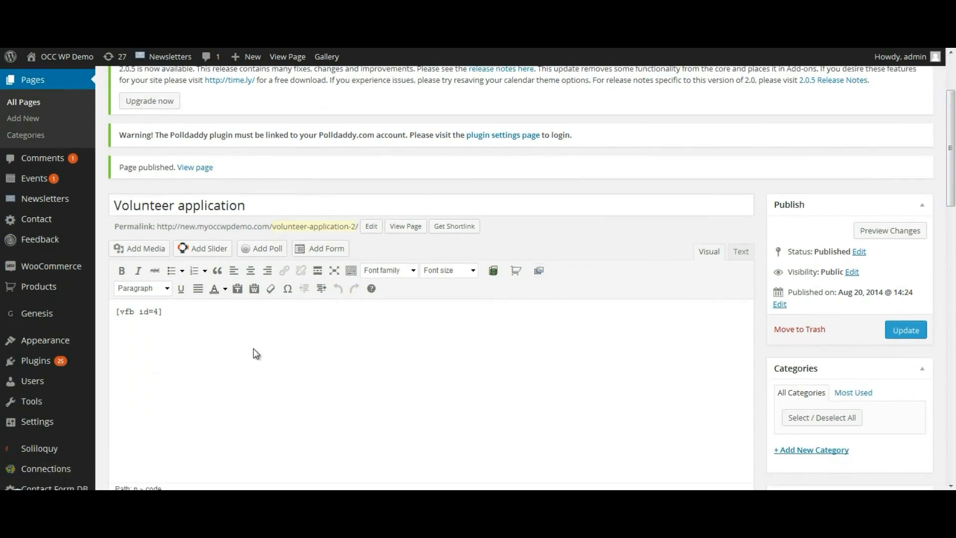
mouse_move(37, 342)
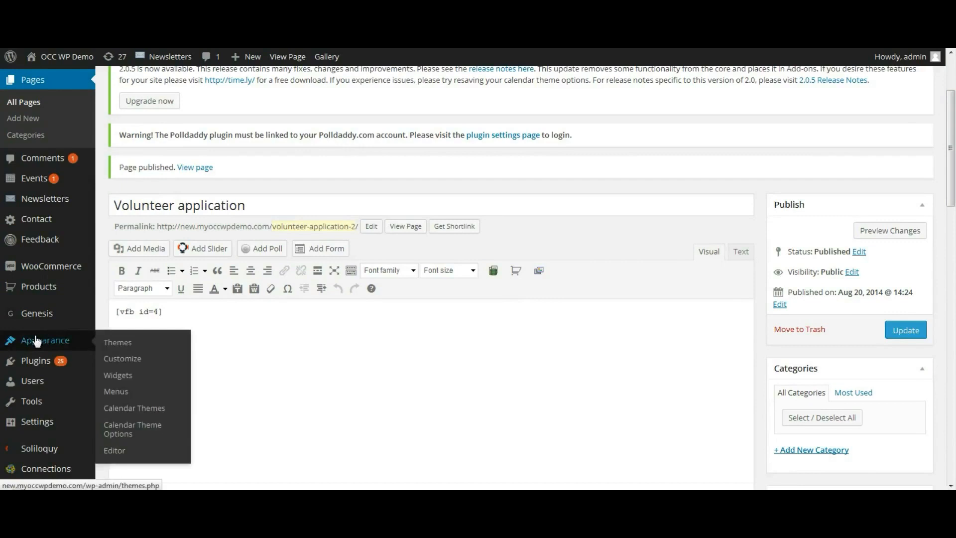
click(109, 394)
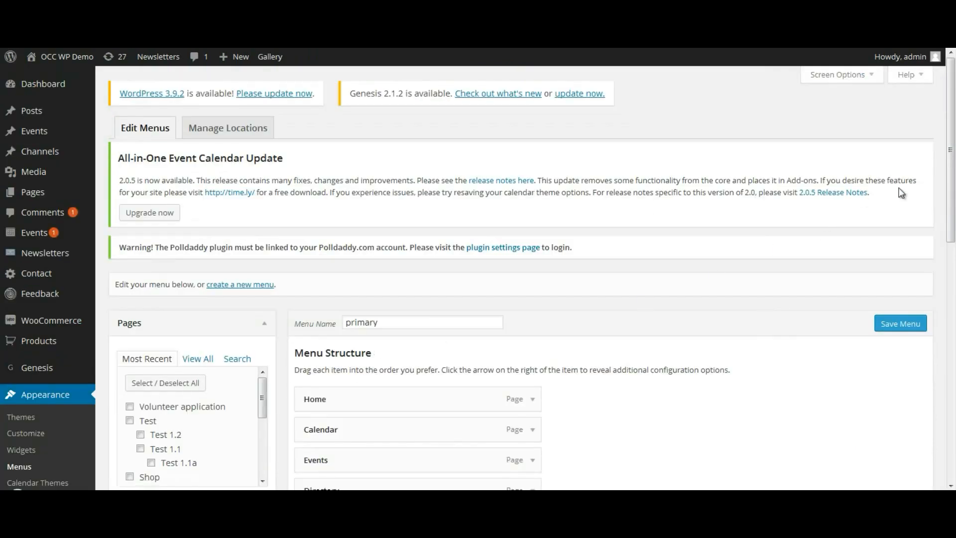
drag(951, 240, 952, 399)
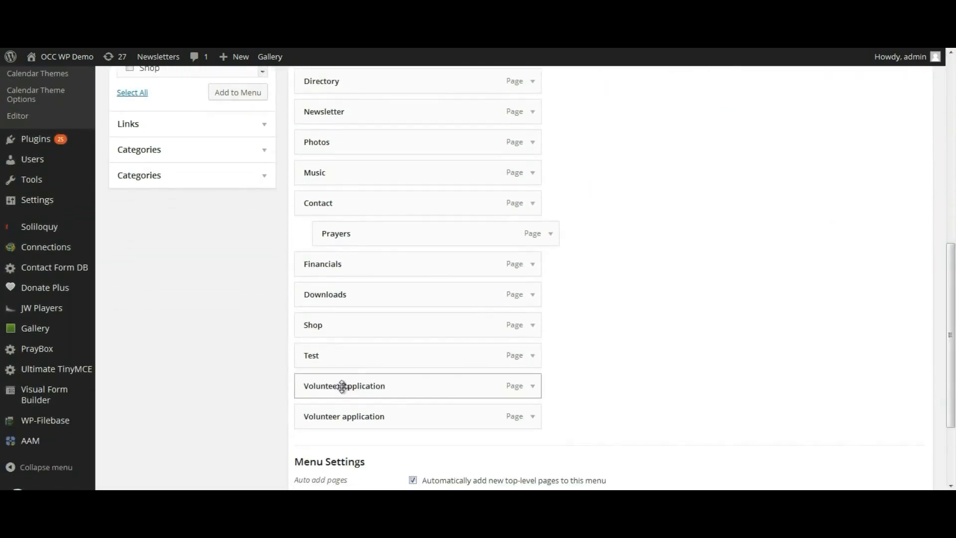
click(532, 417)
scroll(697, 409, down, 1)
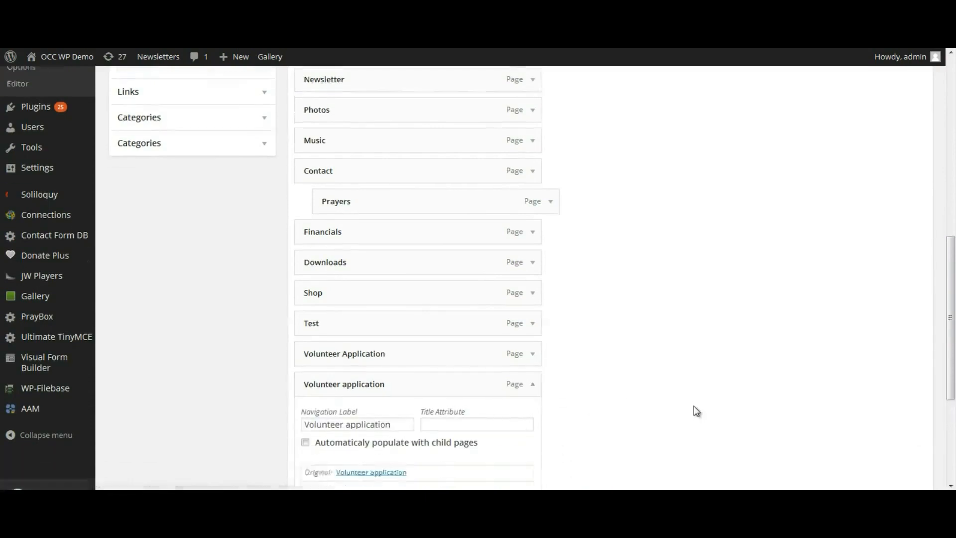
scroll(696, 411, down, 2)
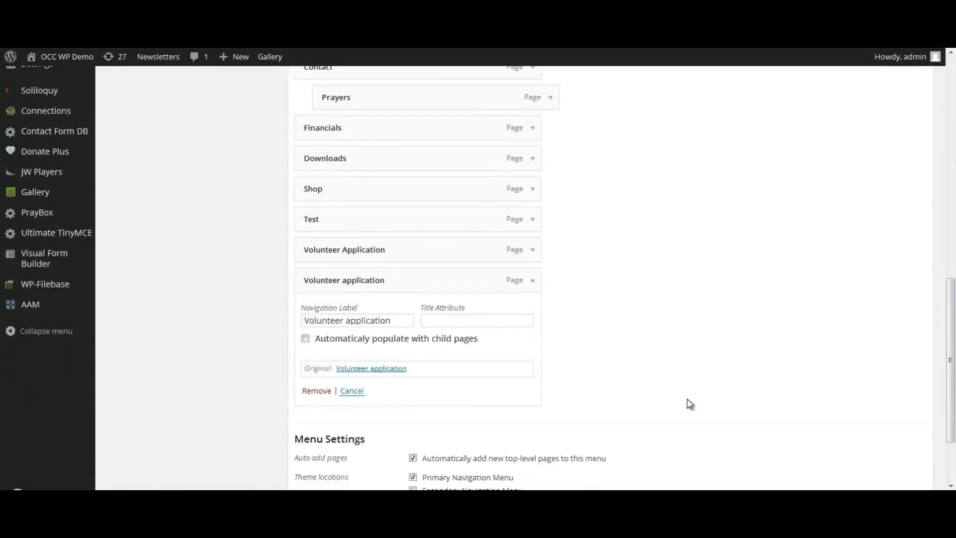
click(315, 391)
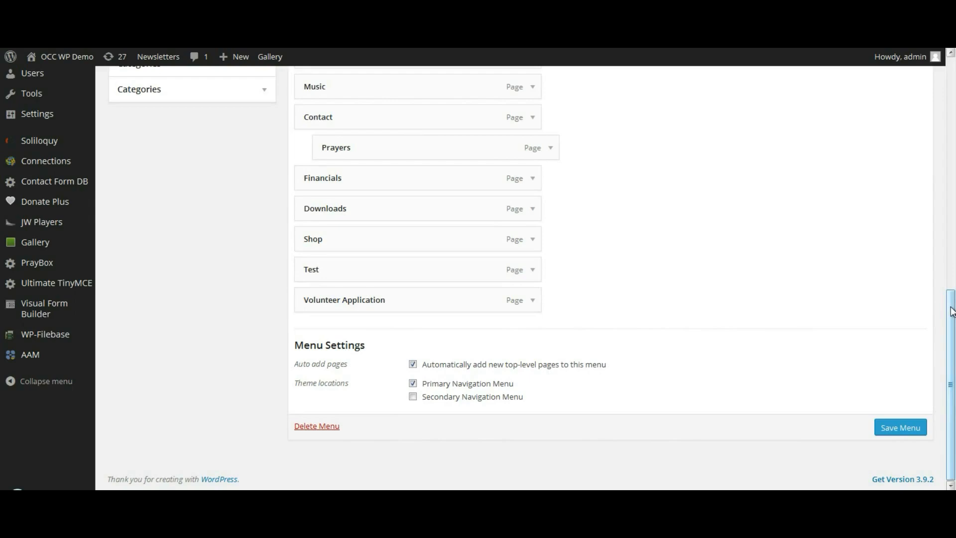
Open the published Volunteer application page on the live site.
scroll(952, 312, up, 10)
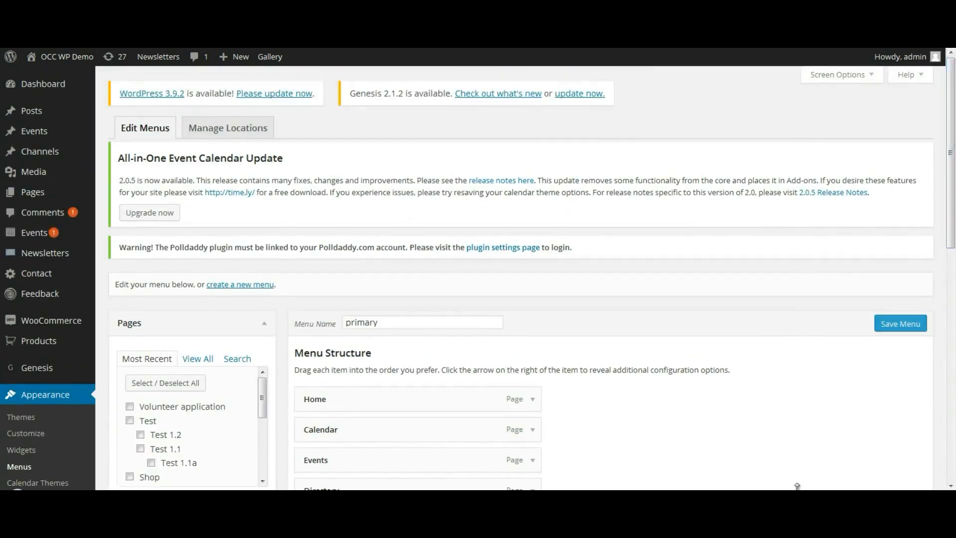
mouse_move(777, 498)
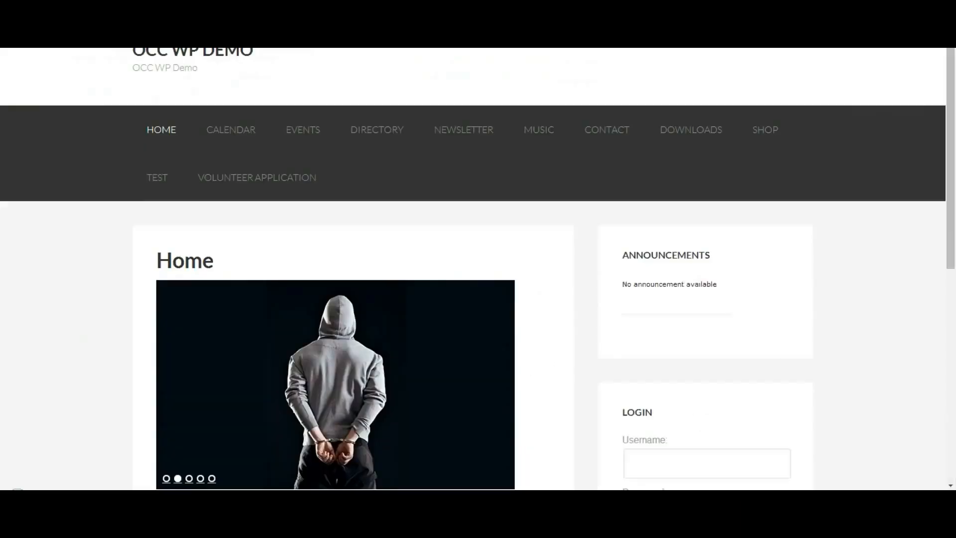
click(777, 458)
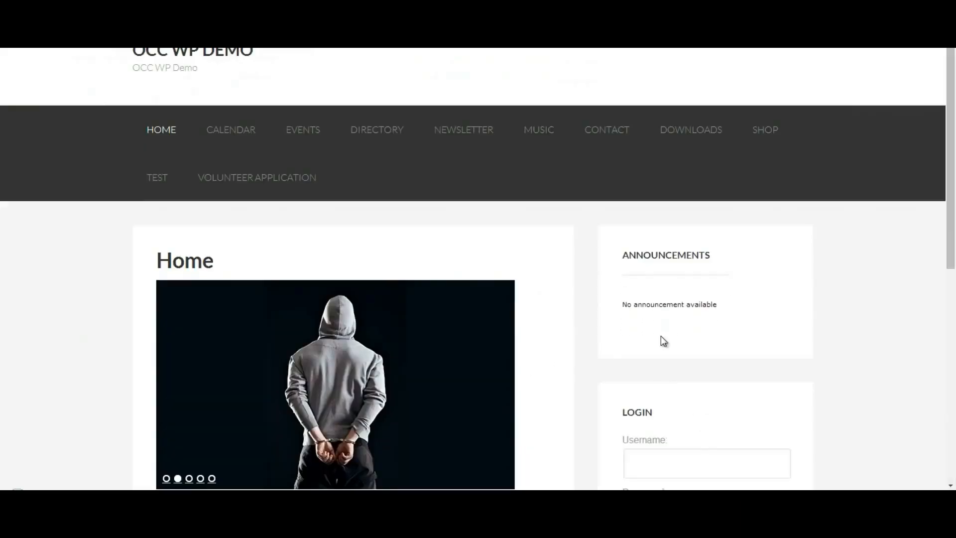
click(260, 178)
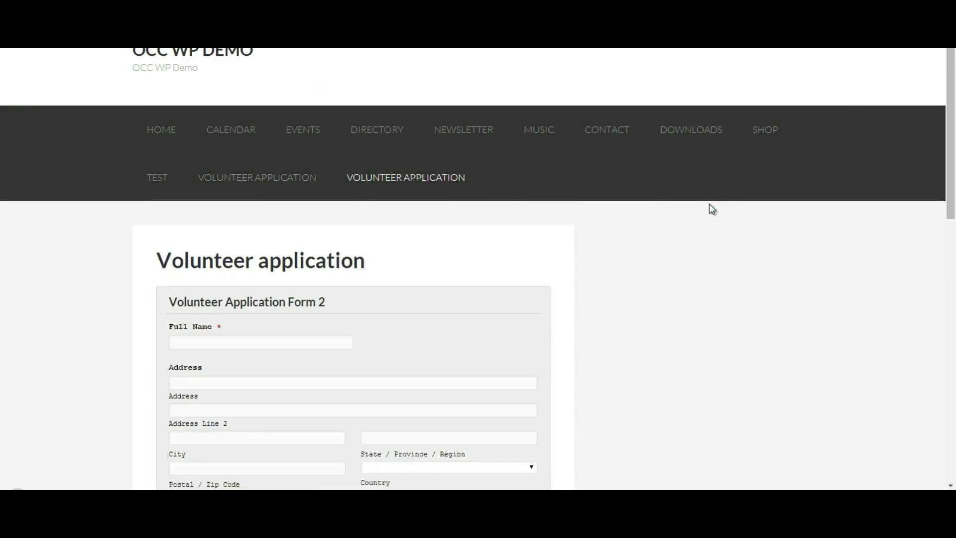
Choose Work as the phone type in the volunteer form.
drag(952, 125, 951, 197)
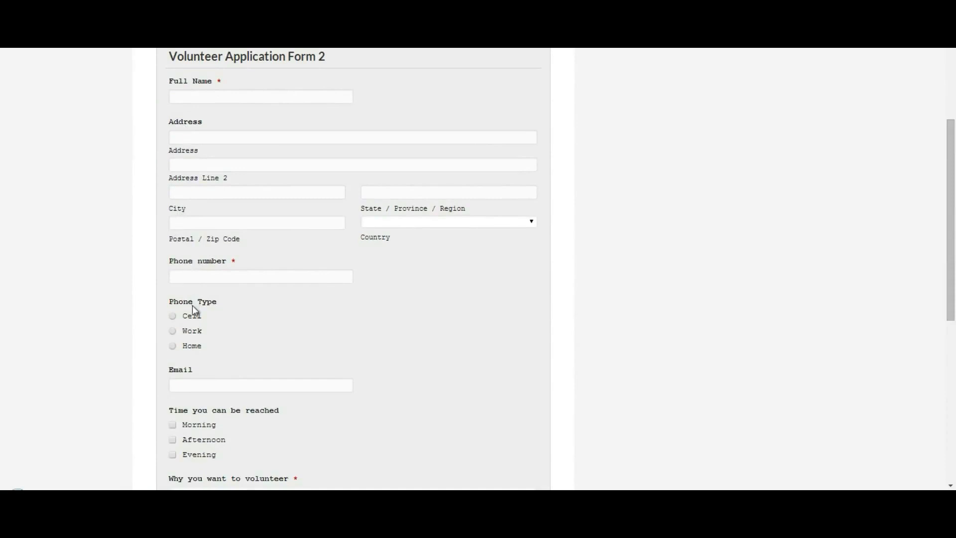
click(173, 330)
Try ticking and clearing the Time you can be reached options and placing the cursor in the Email and Why you want to volunteer fields.
drag(953, 219, 951, 275)
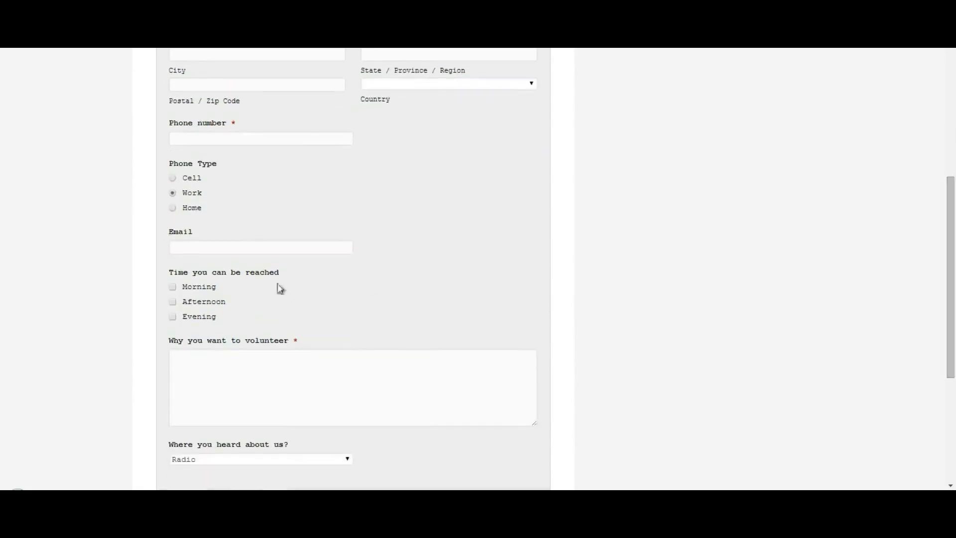
click(249, 247)
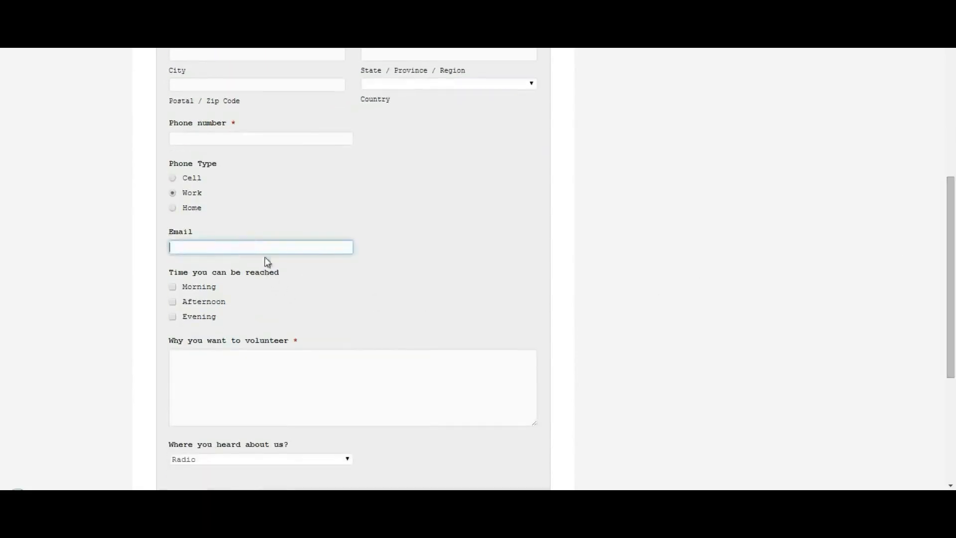
click(173, 288)
click(173, 303)
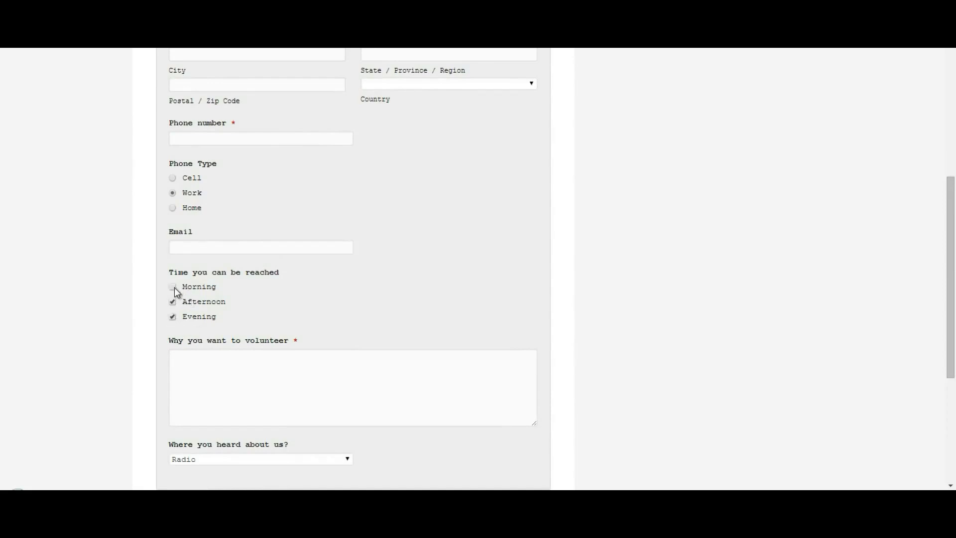
click(225, 366)
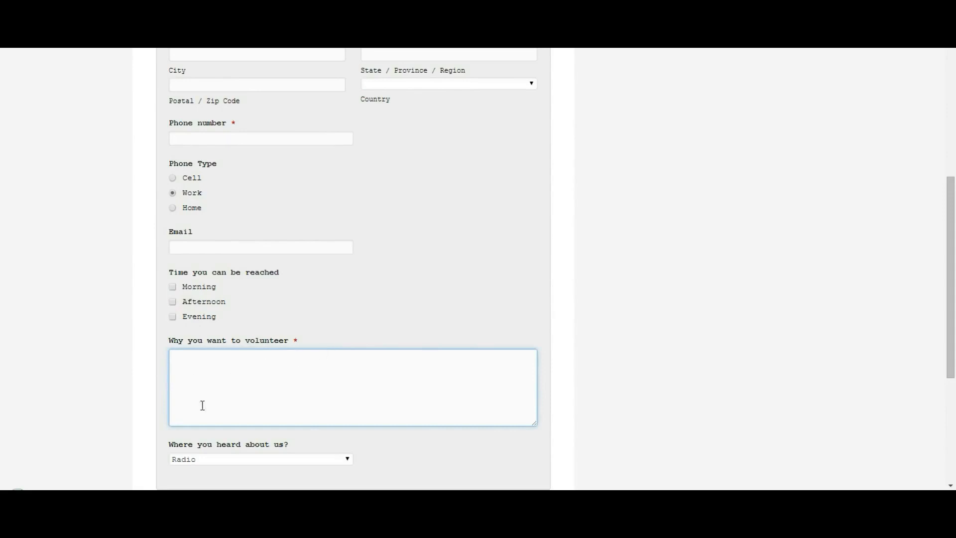
Inspect the required Phone number and Full Name fields and the choices offered for Where you heard about us?
click(219, 140)
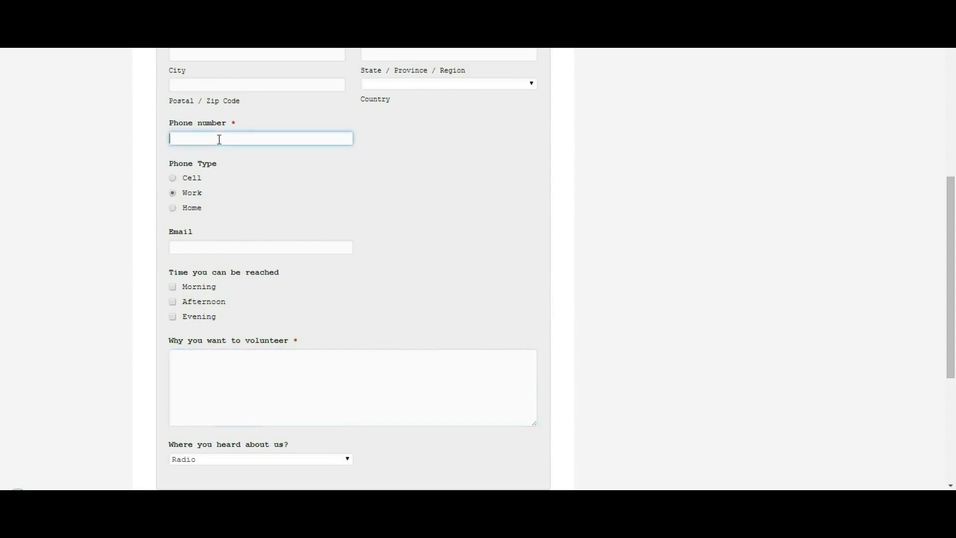
scroll(221, 99, up, 2)
click(220, 81)
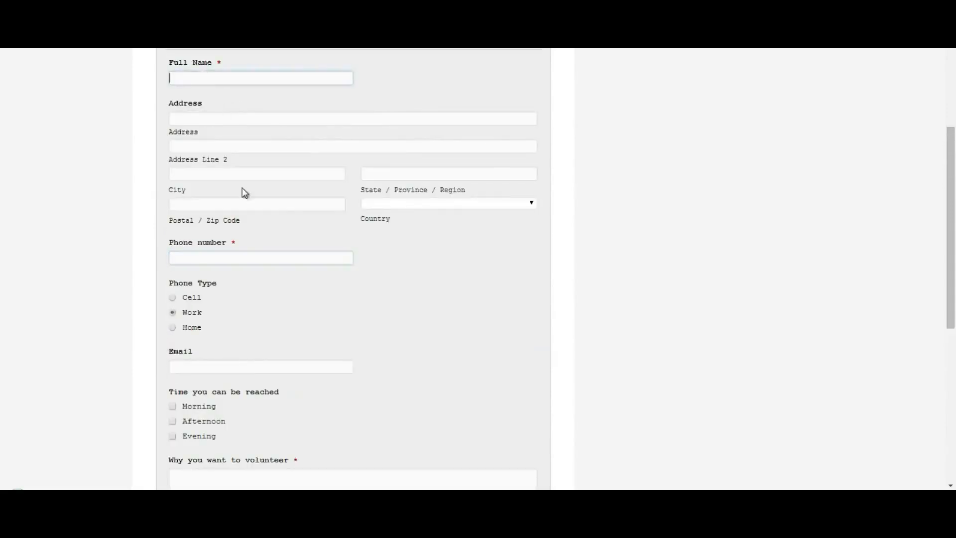
scroll(288, 296, down, 5)
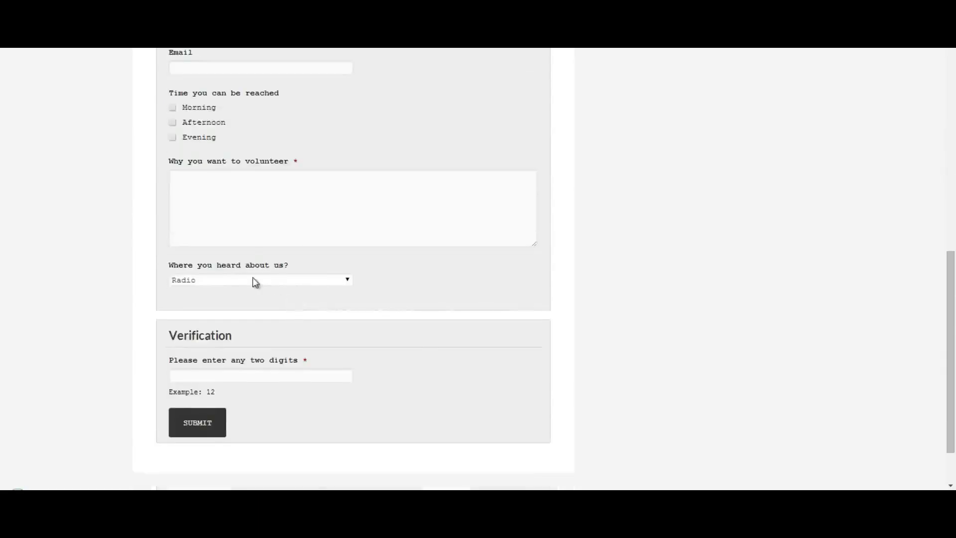
click(252, 282)
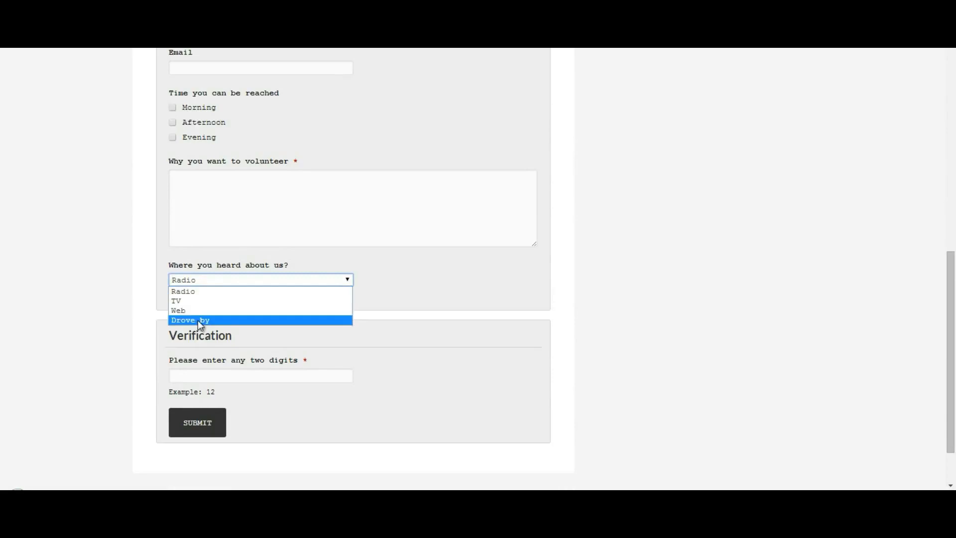
click(219, 280)
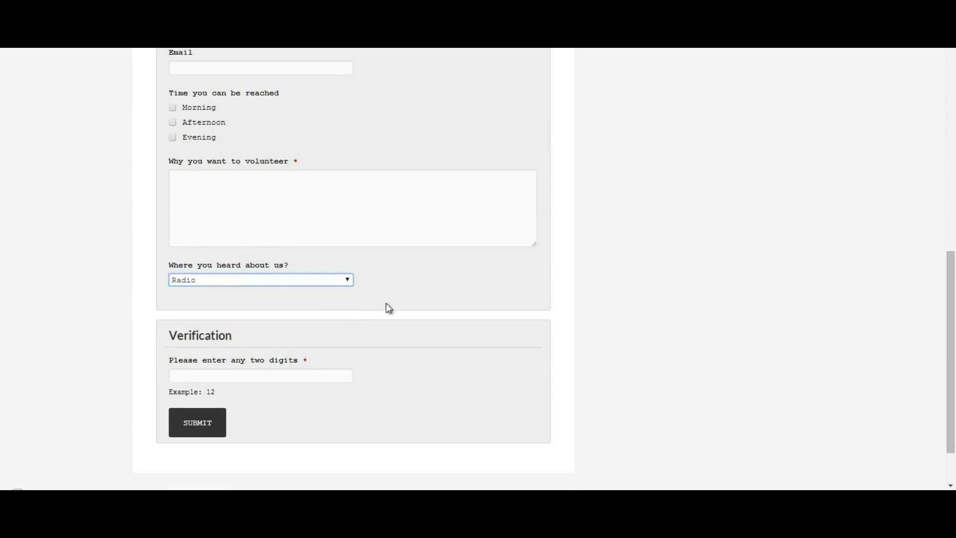
Enter 45 as the two digits requested in the form's Verification section.
click(247, 376)
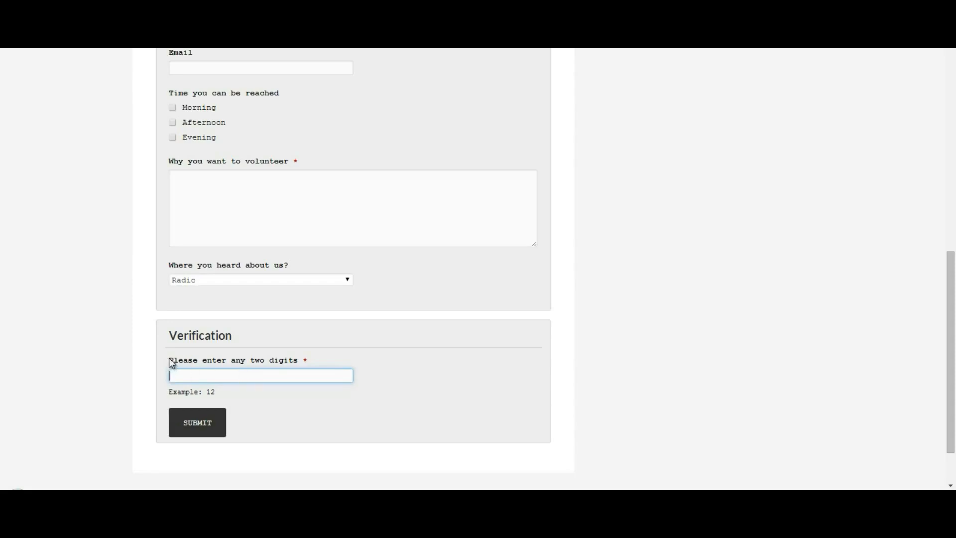
drag(171, 362, 292, 366)
click(269, 380)
text(45)
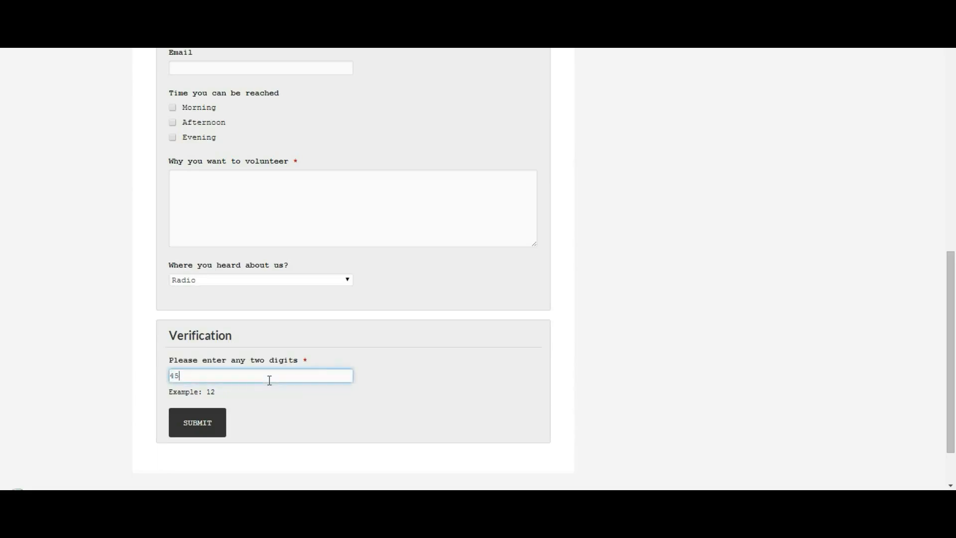